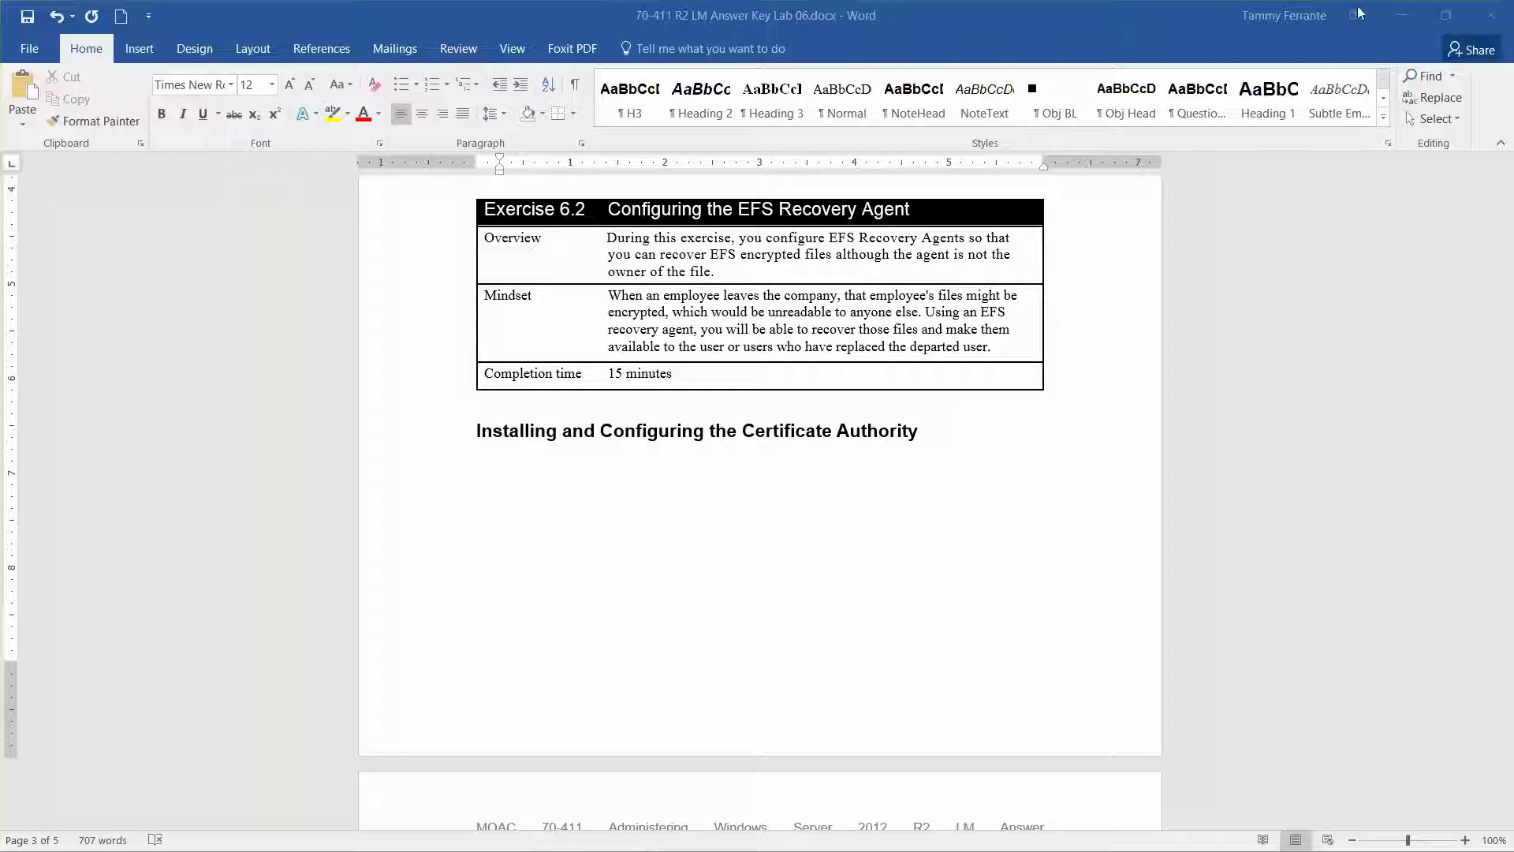
Step: Minimize Word and bring up the RWDC01 virtual machine window from the Hyper-V taskbar icon
left_click(1402, 15)
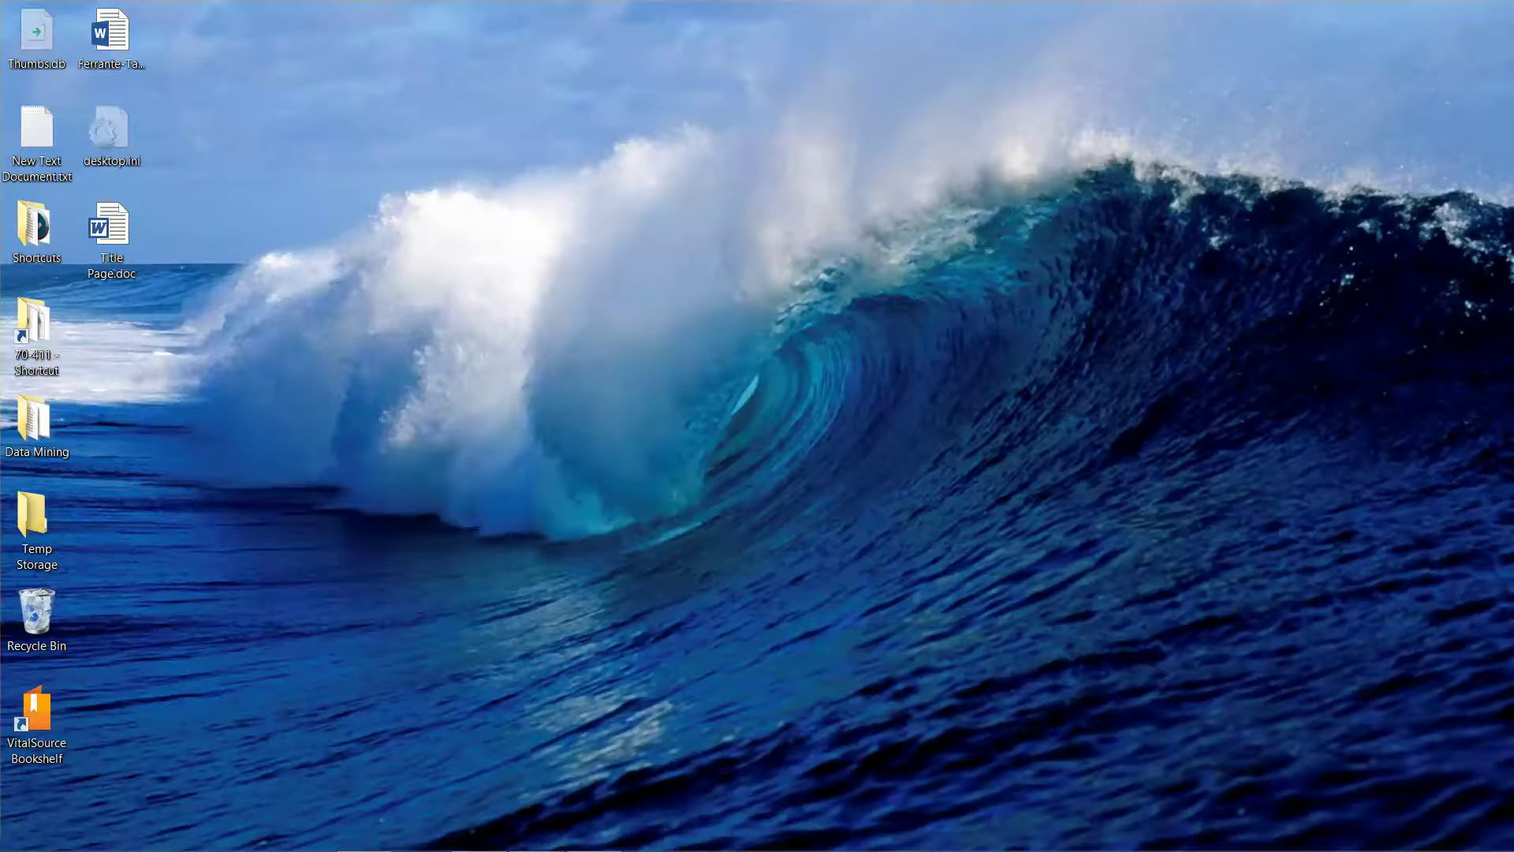
mouse_move(533, 845)
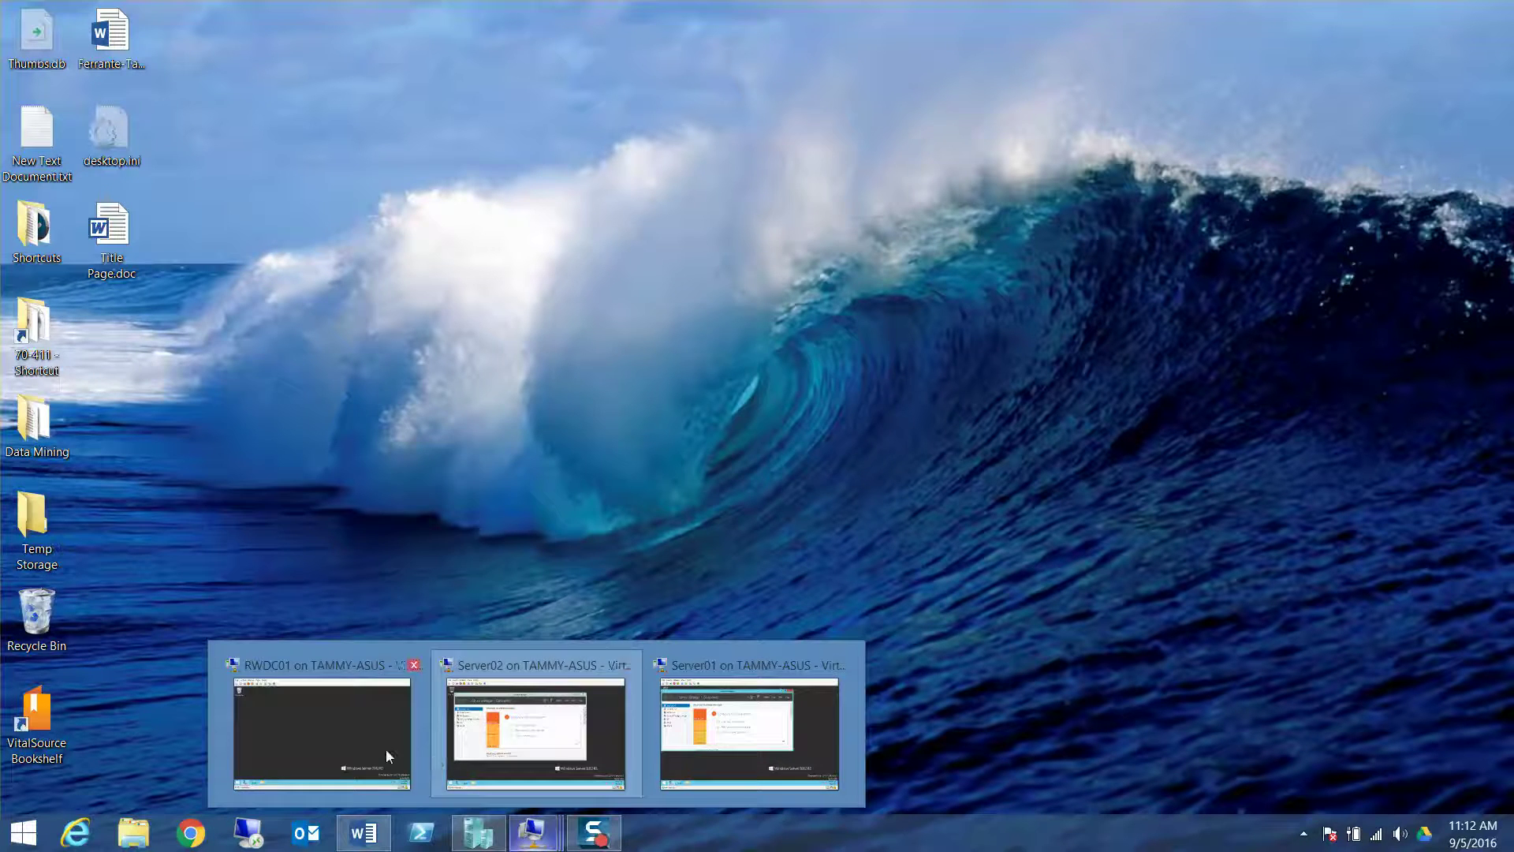
left_click(342, 731)
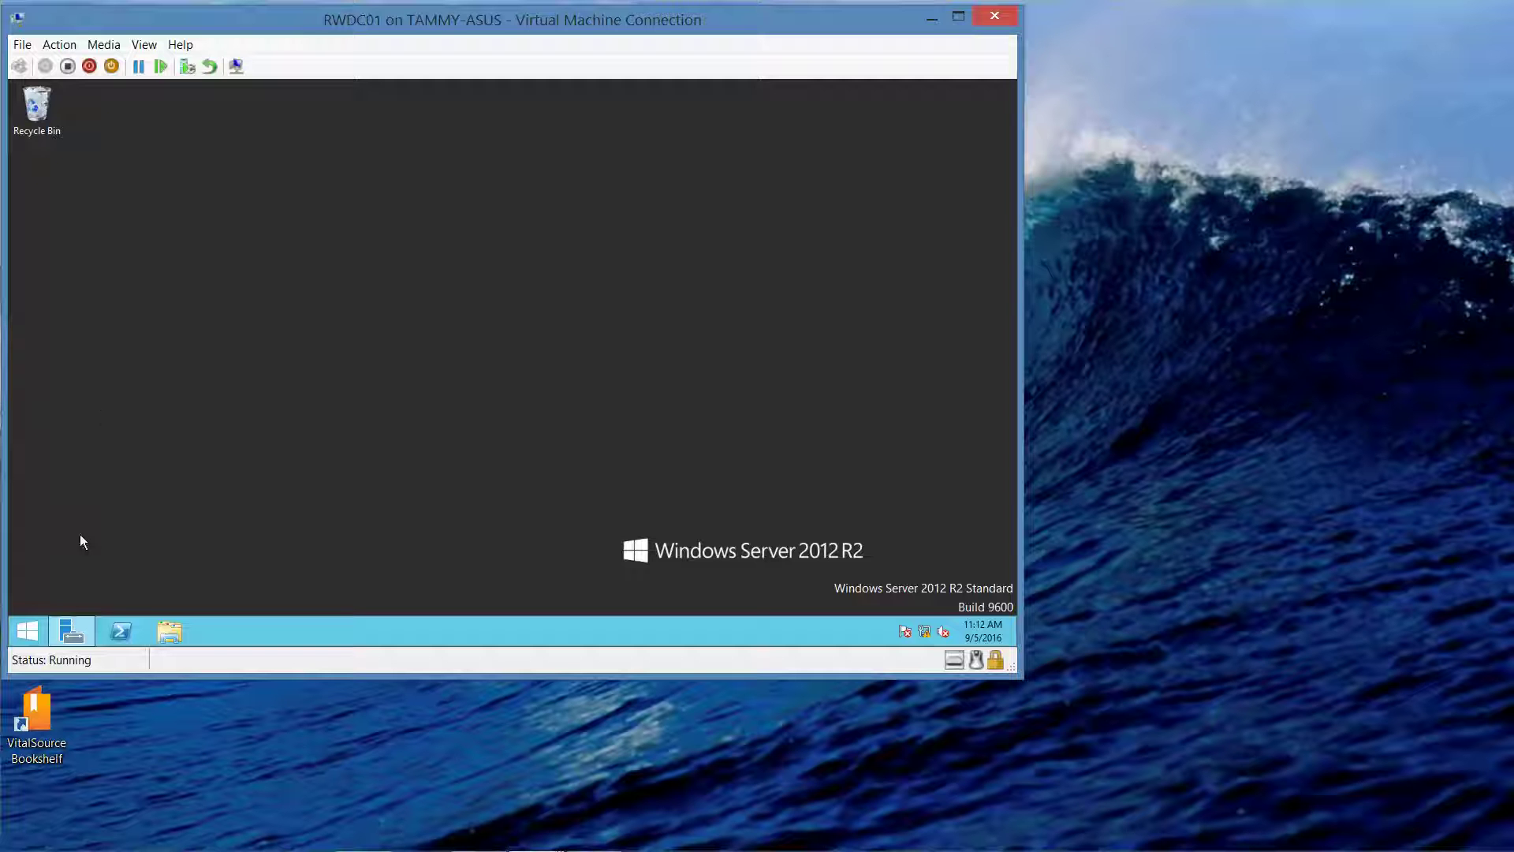
Step: Open Server Manager on RWDC01, maximize it, and start Add Roles and Features from Manage
left_click(74, 628)
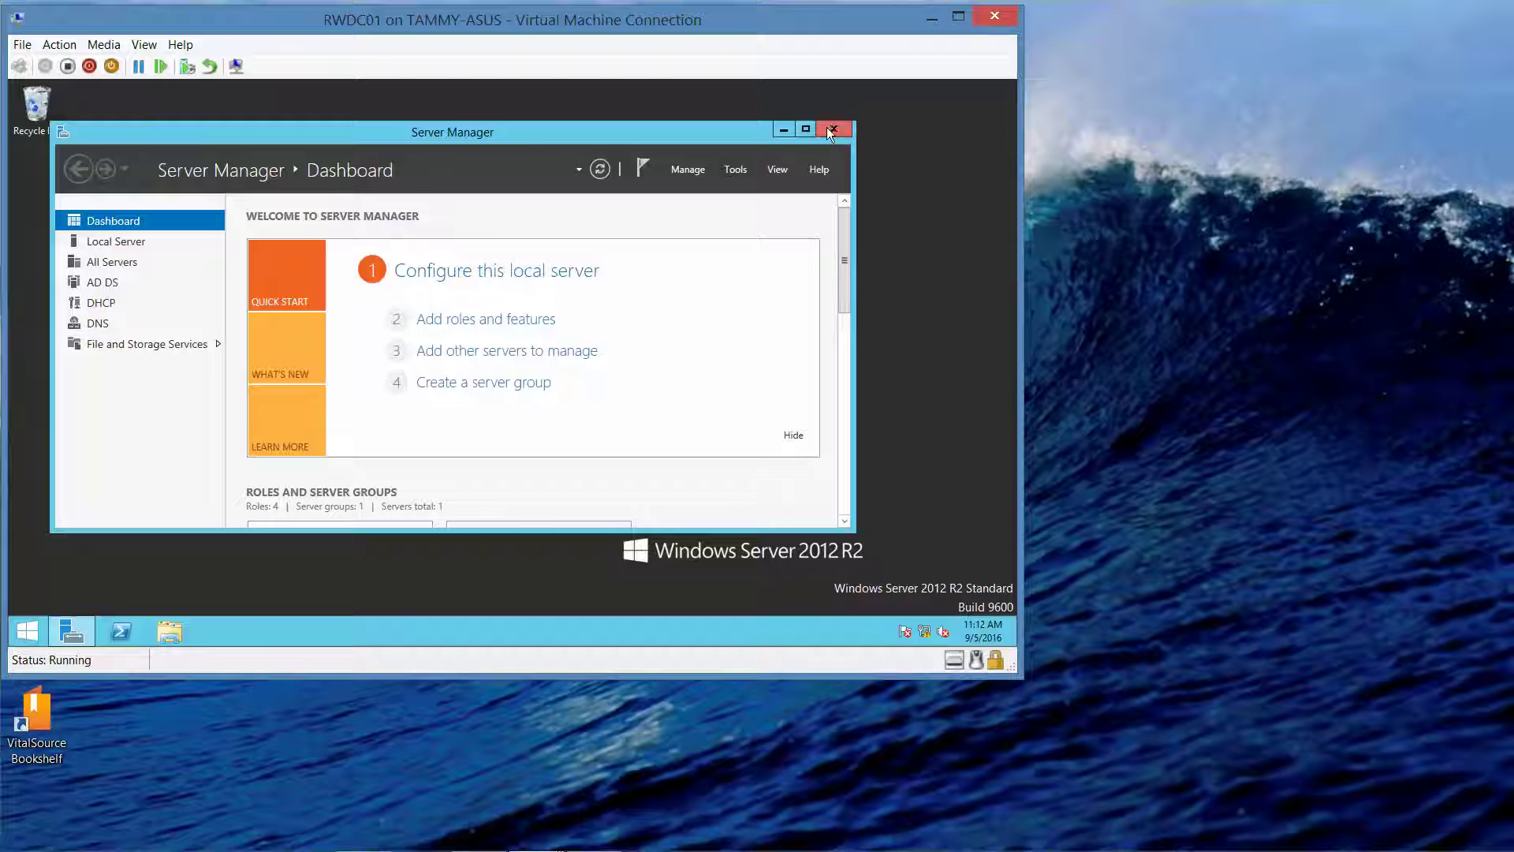
left_click(806, 129)
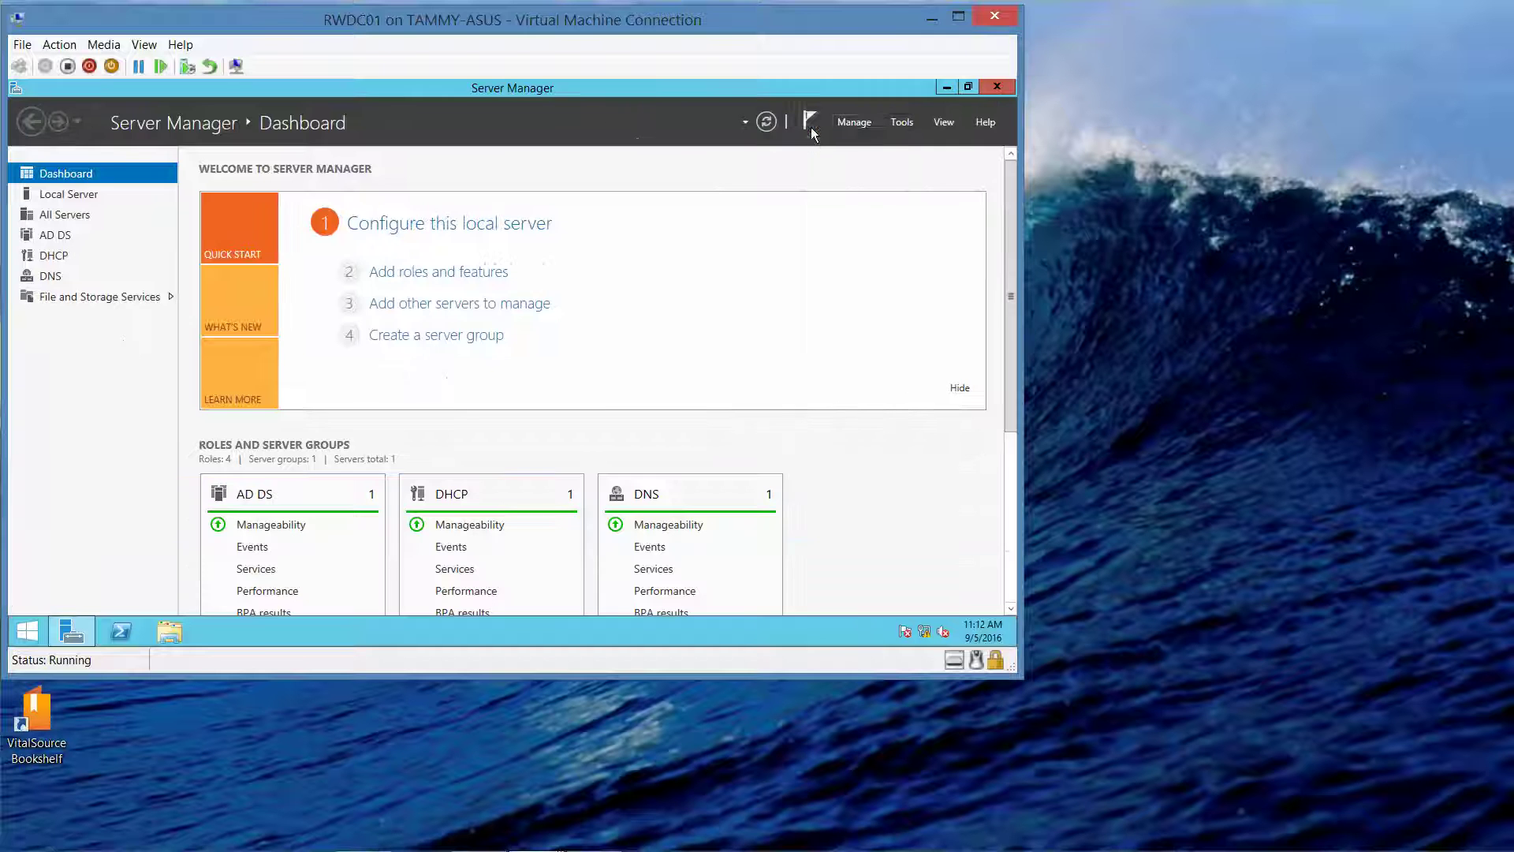
left_click(862, 129)
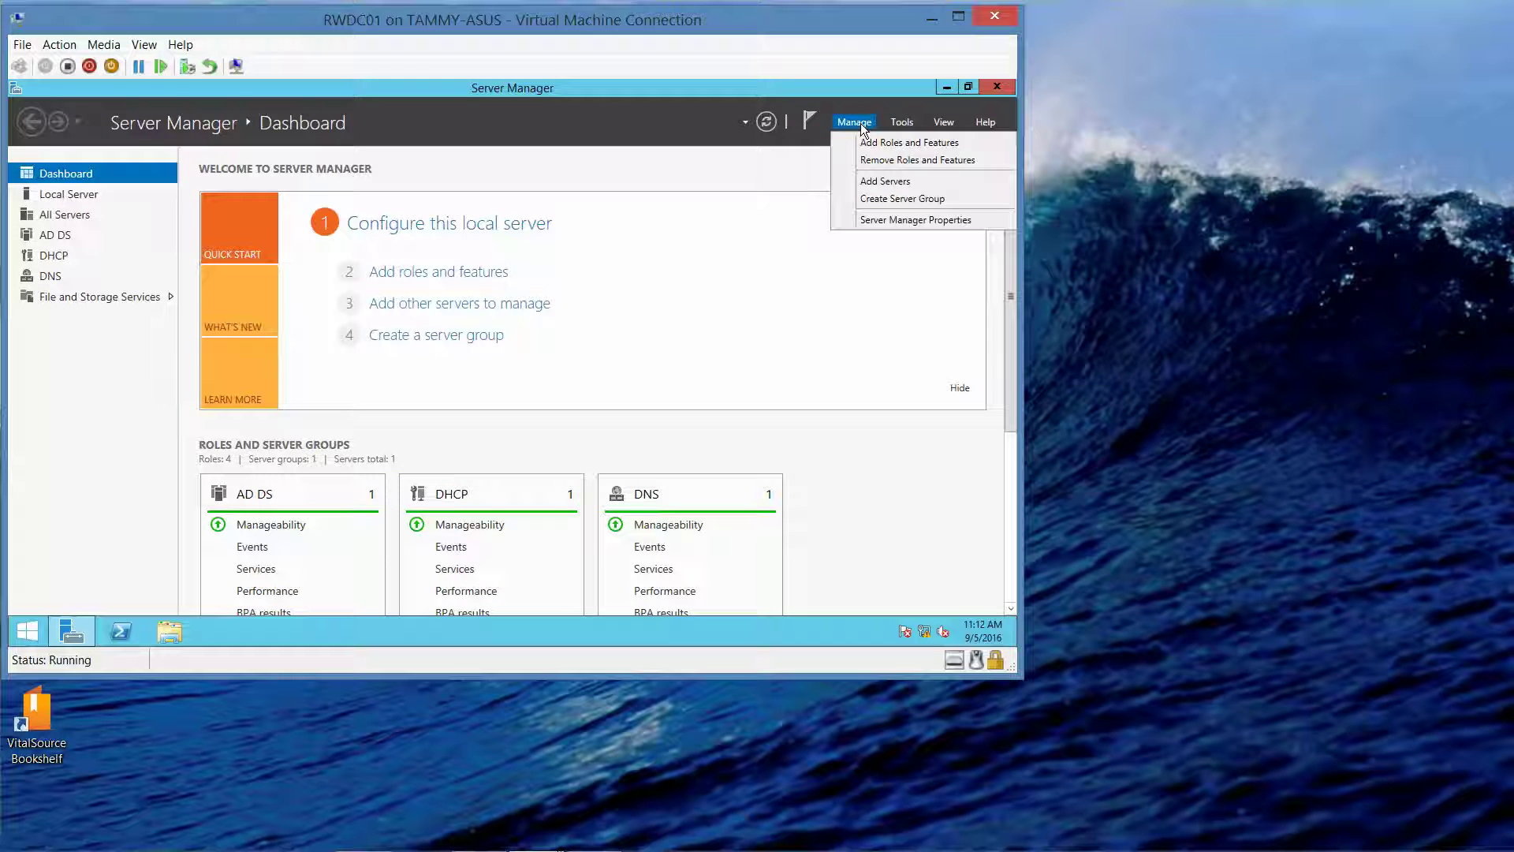
left_click(869, 143)
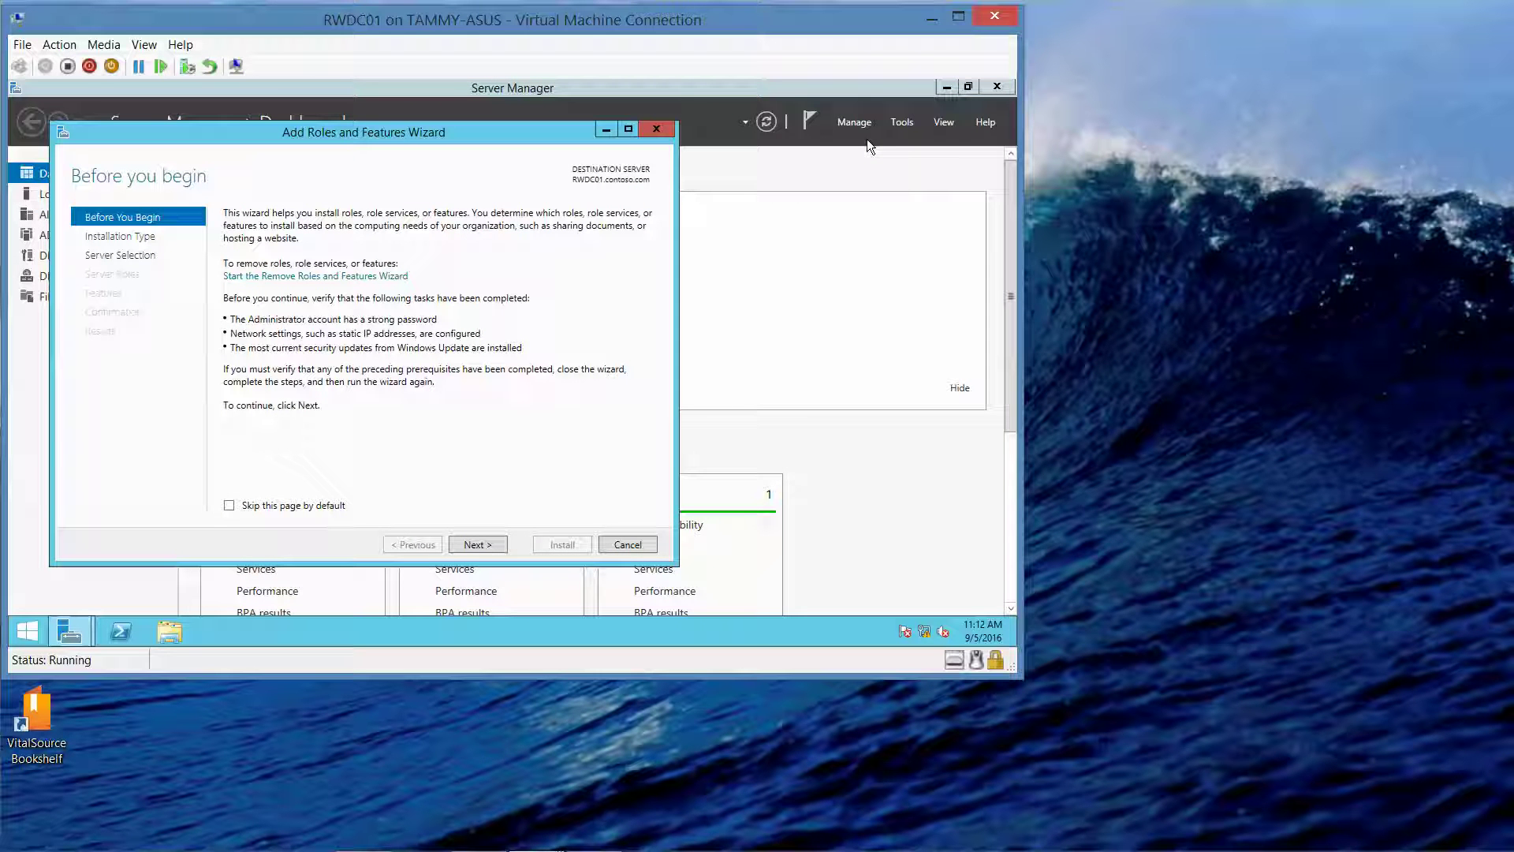
Step: Choose role-based installation on RWDC01 and select Active Directory Certificate Services with its management tools
left_click(473, 545)
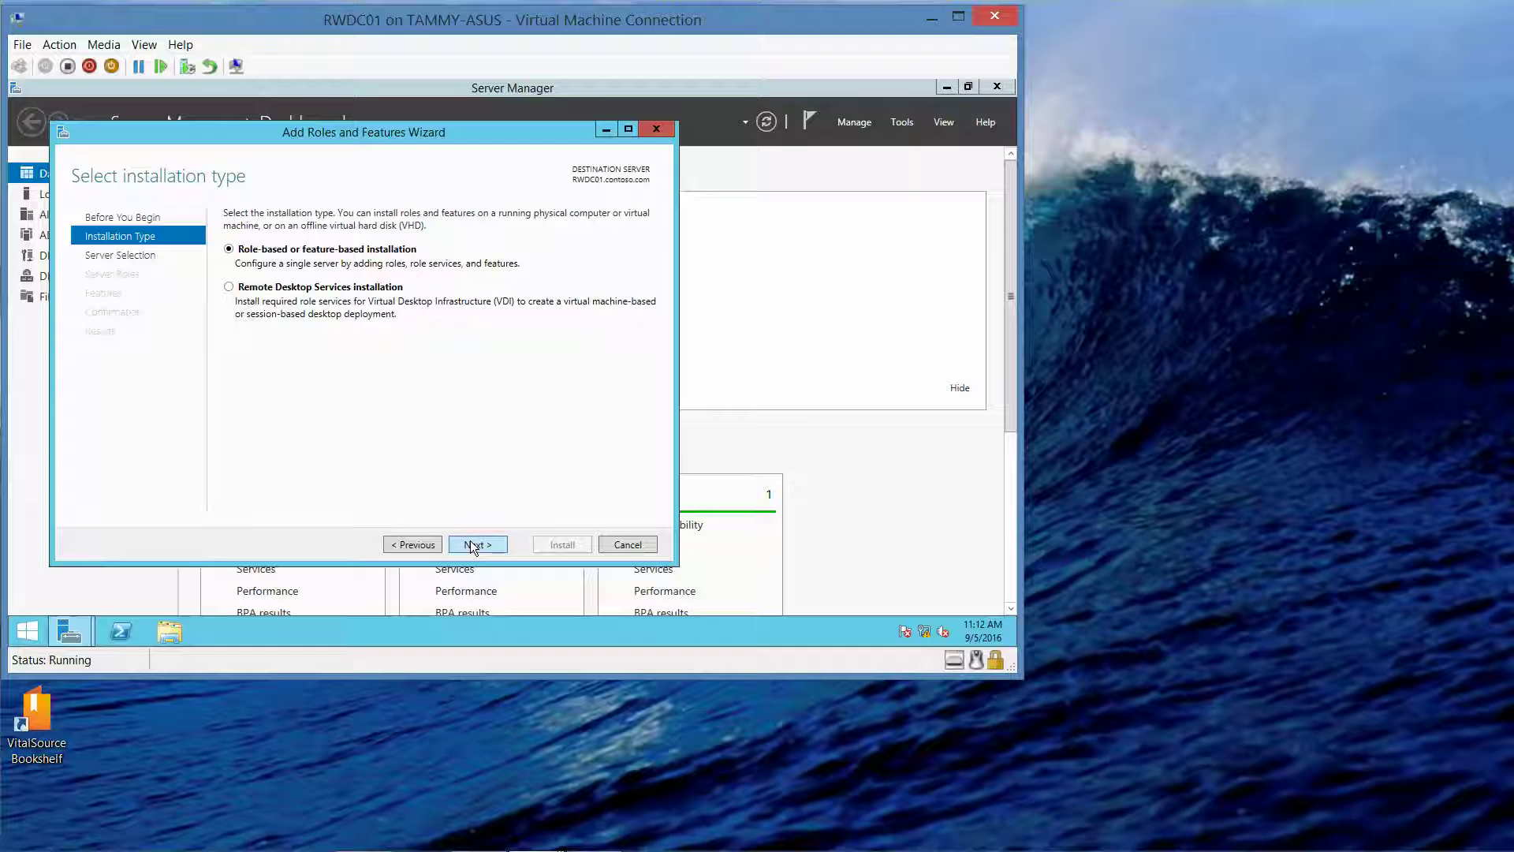
left_click(473, 545)
left_click(473, 545)
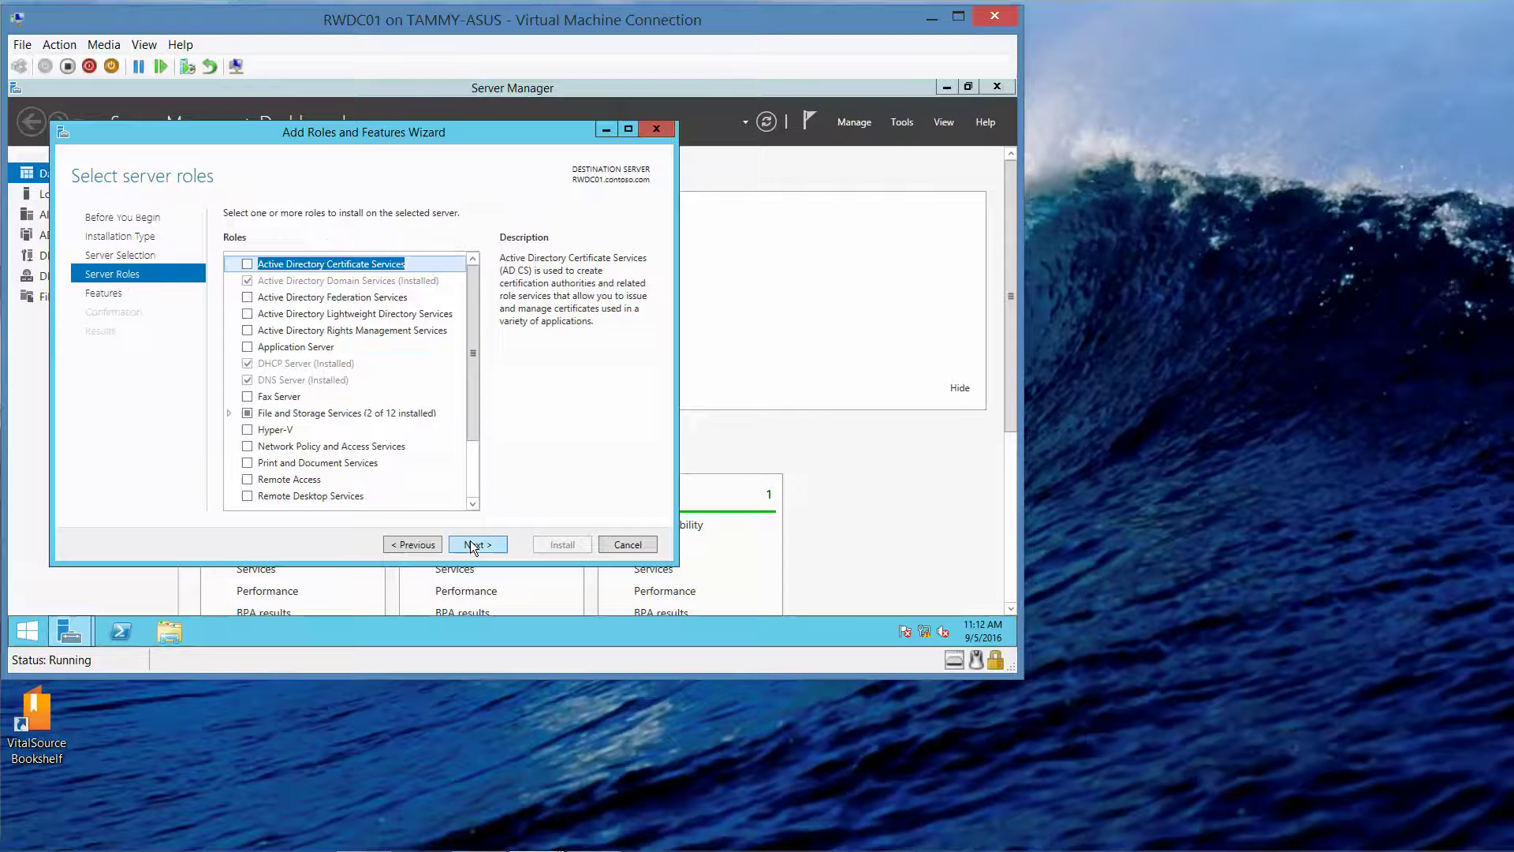
left_click(246, 265)
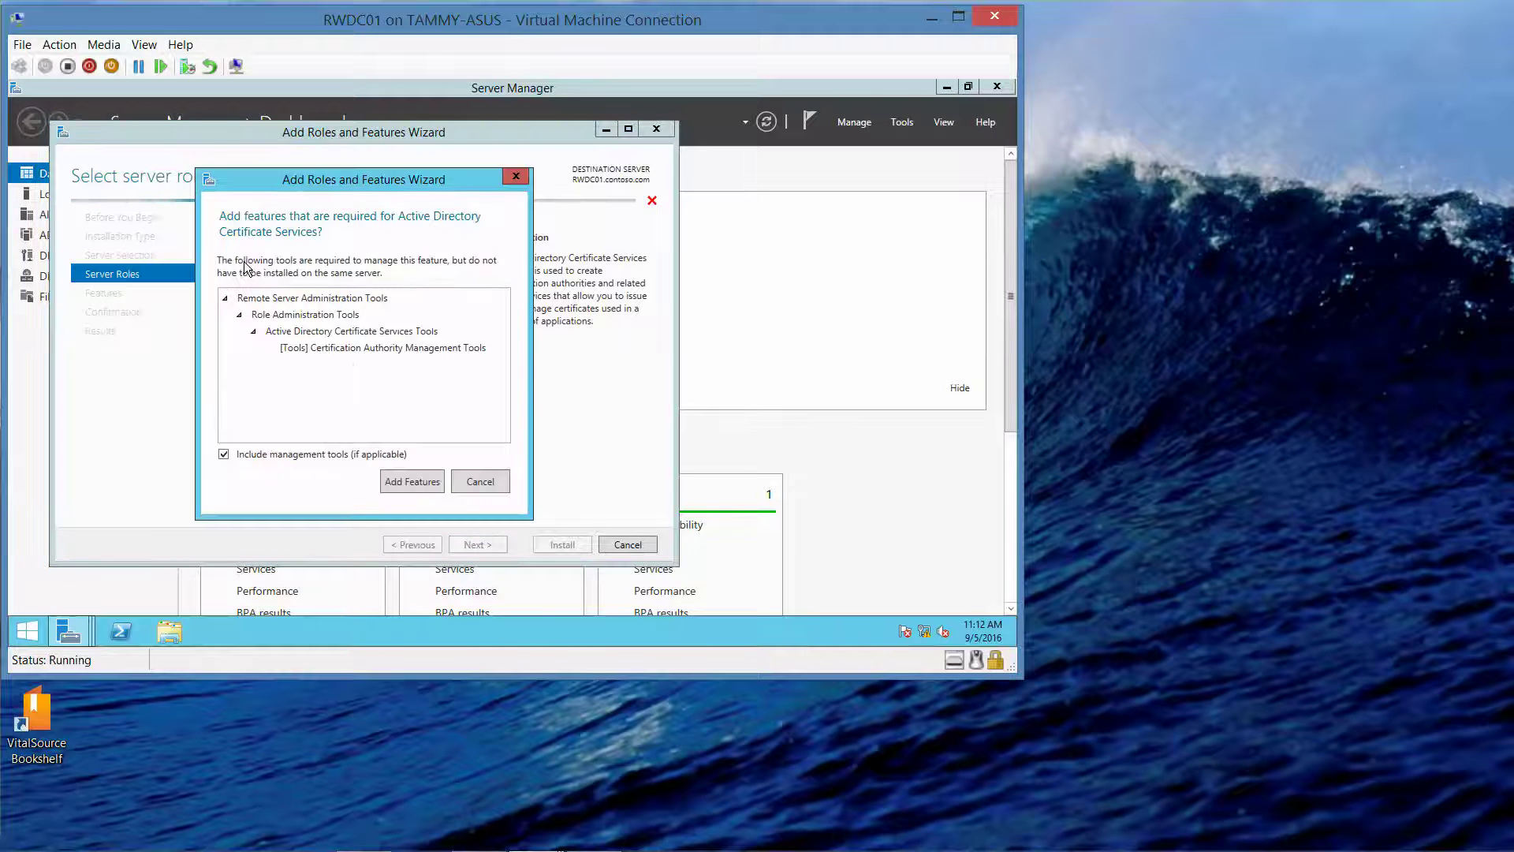
left_click(417, 482)
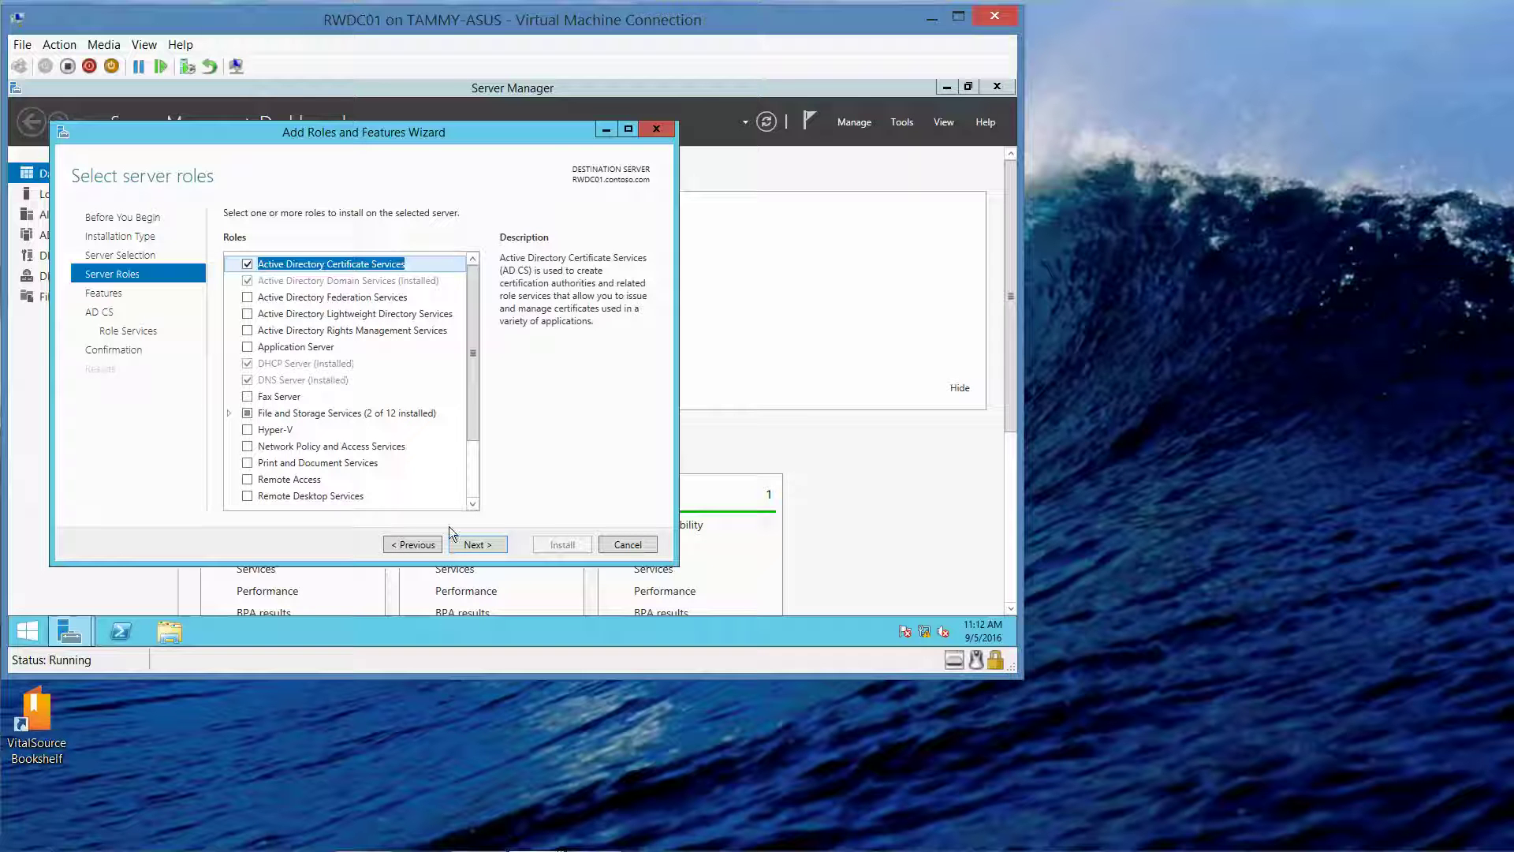
Step: Skip adding extra features and move past the AD CS information page to Role Services
left_click(475, 544)
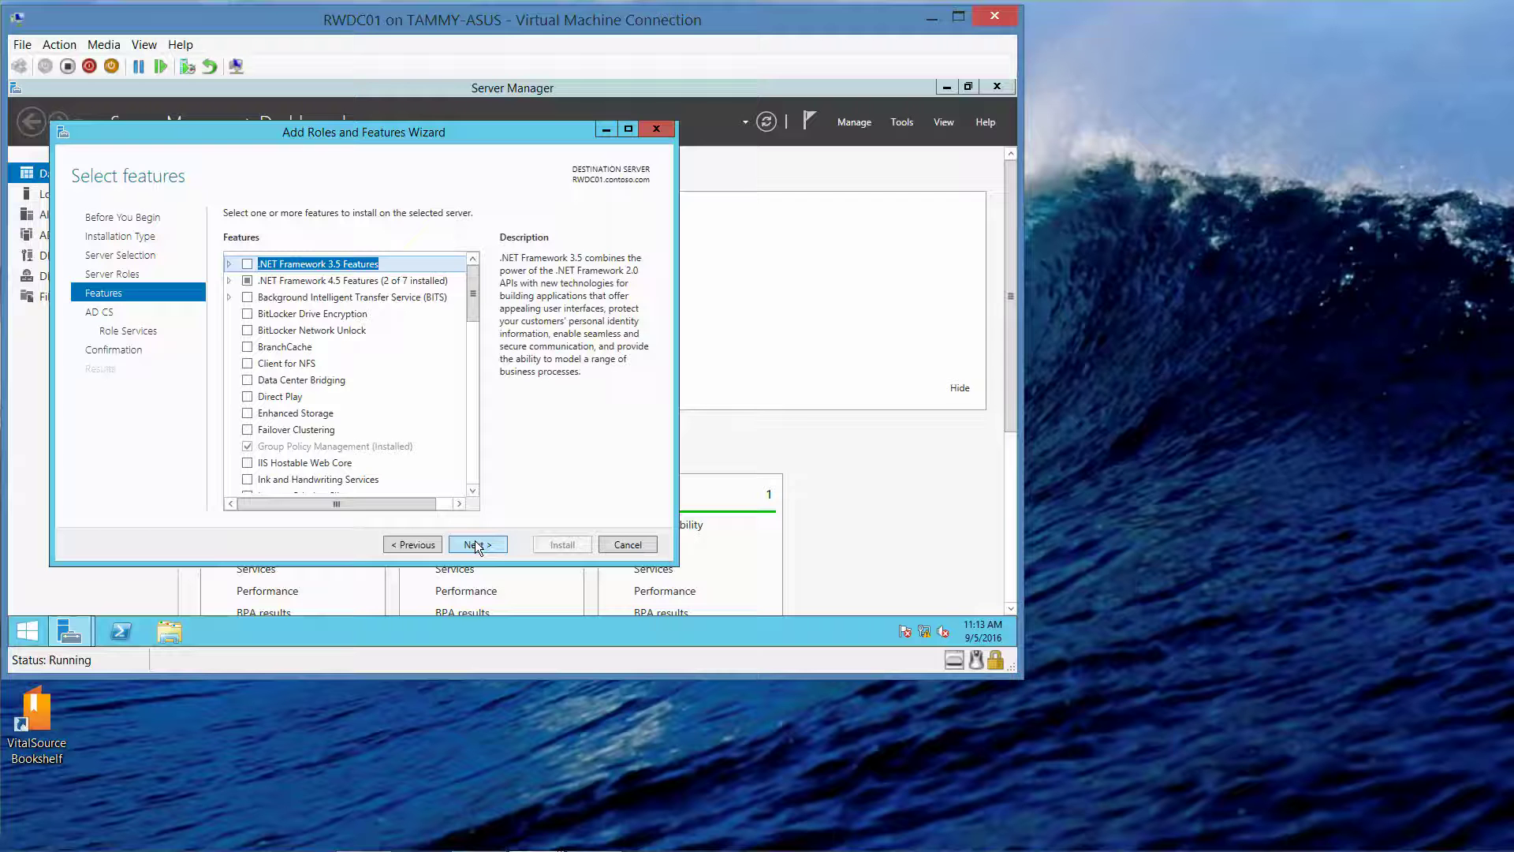
left_click(476, 545)
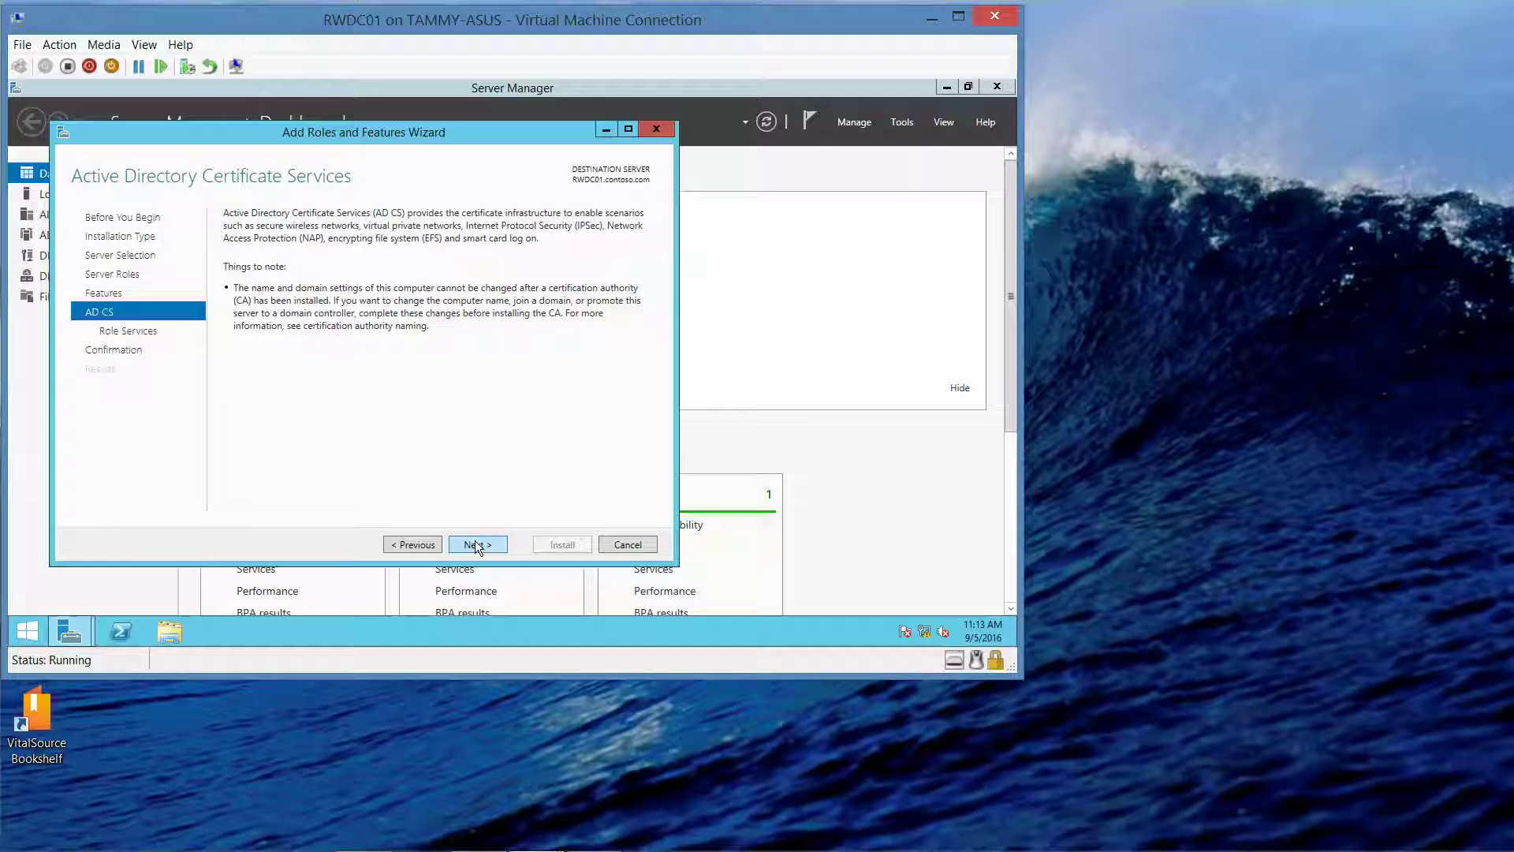
left_click(476, 544)
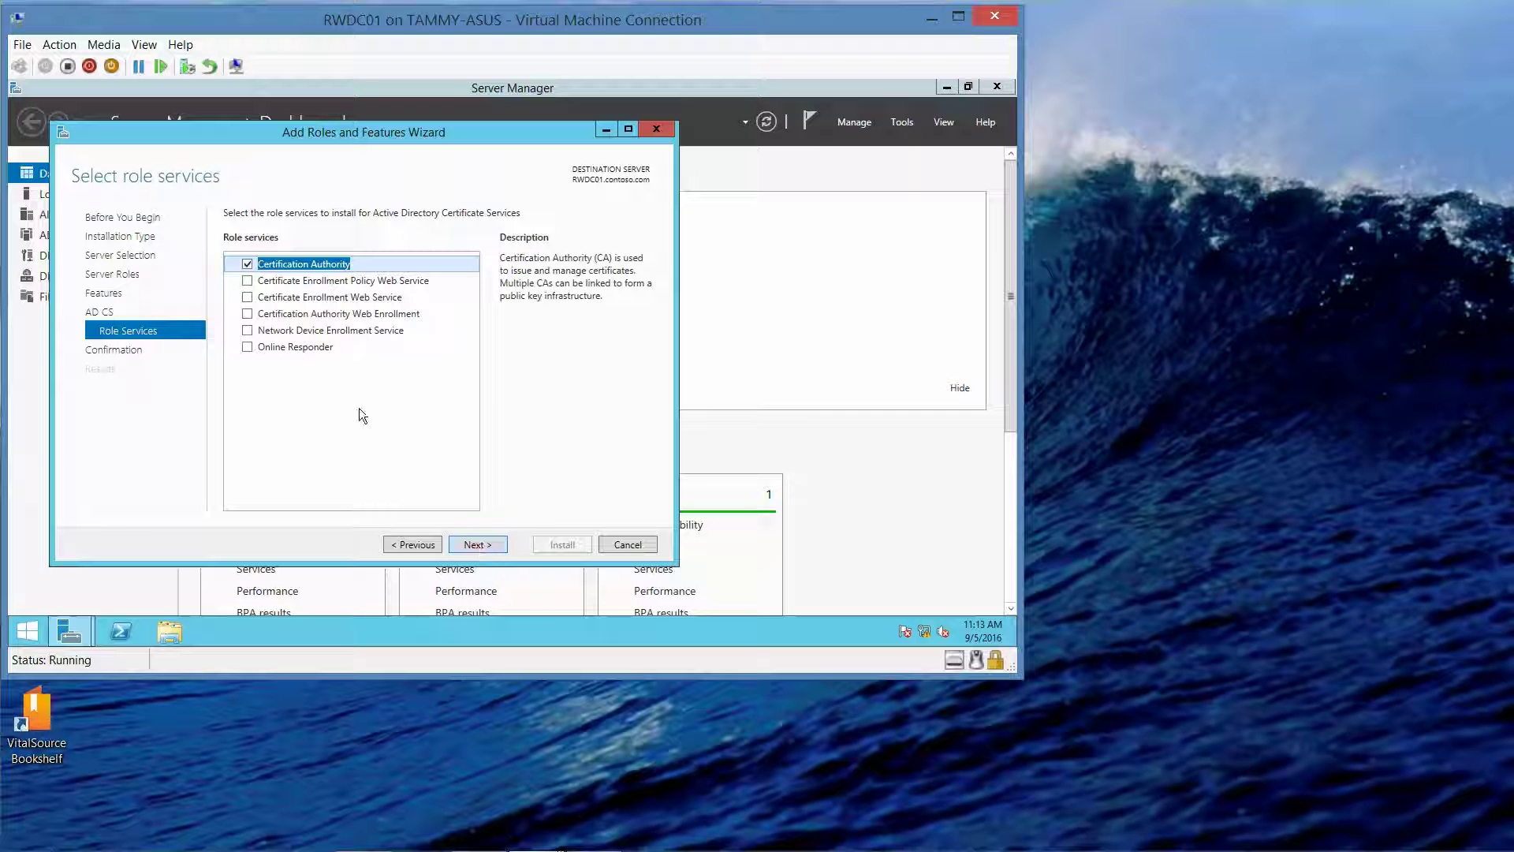
Step: Add Certificate Enrollment Policy Web Service, Certificate Enrollment Web Service and Certification Authority Web Enrollment with required features
left_click(248, 281)
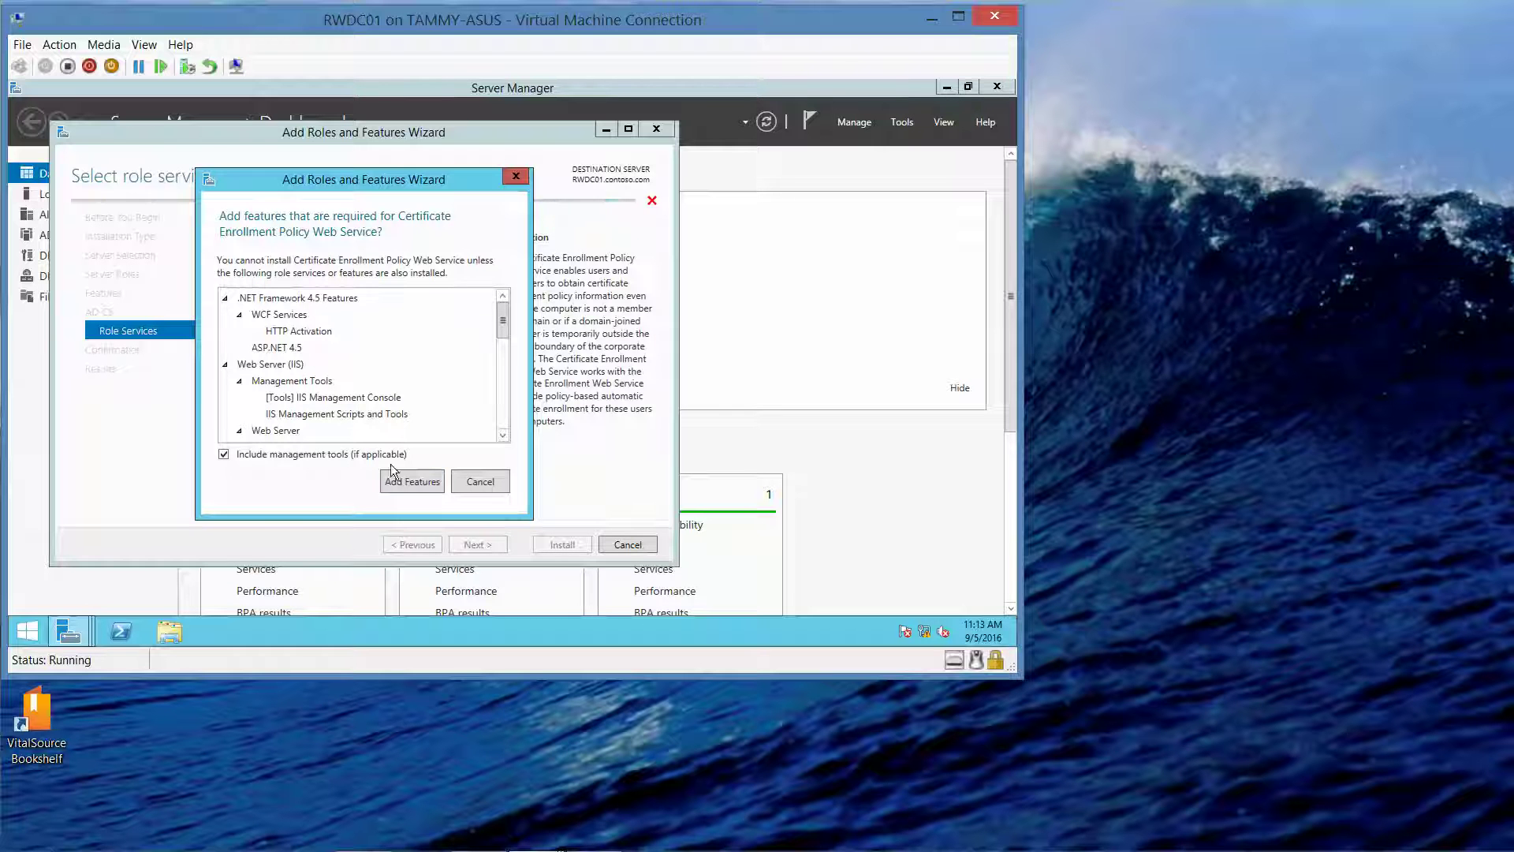
left_click(404, 480)
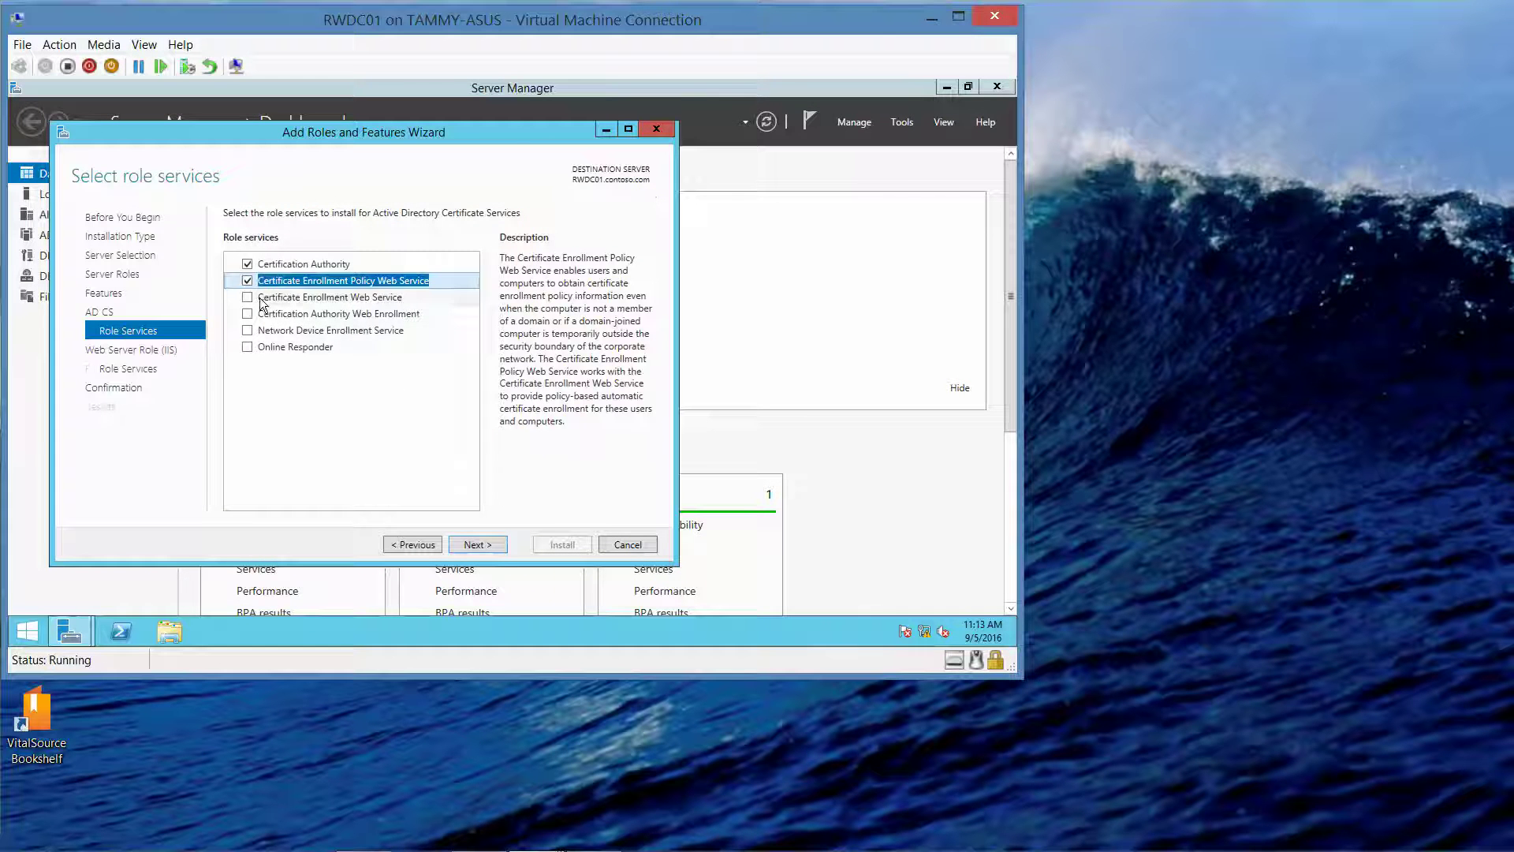
left_click(248, 298)
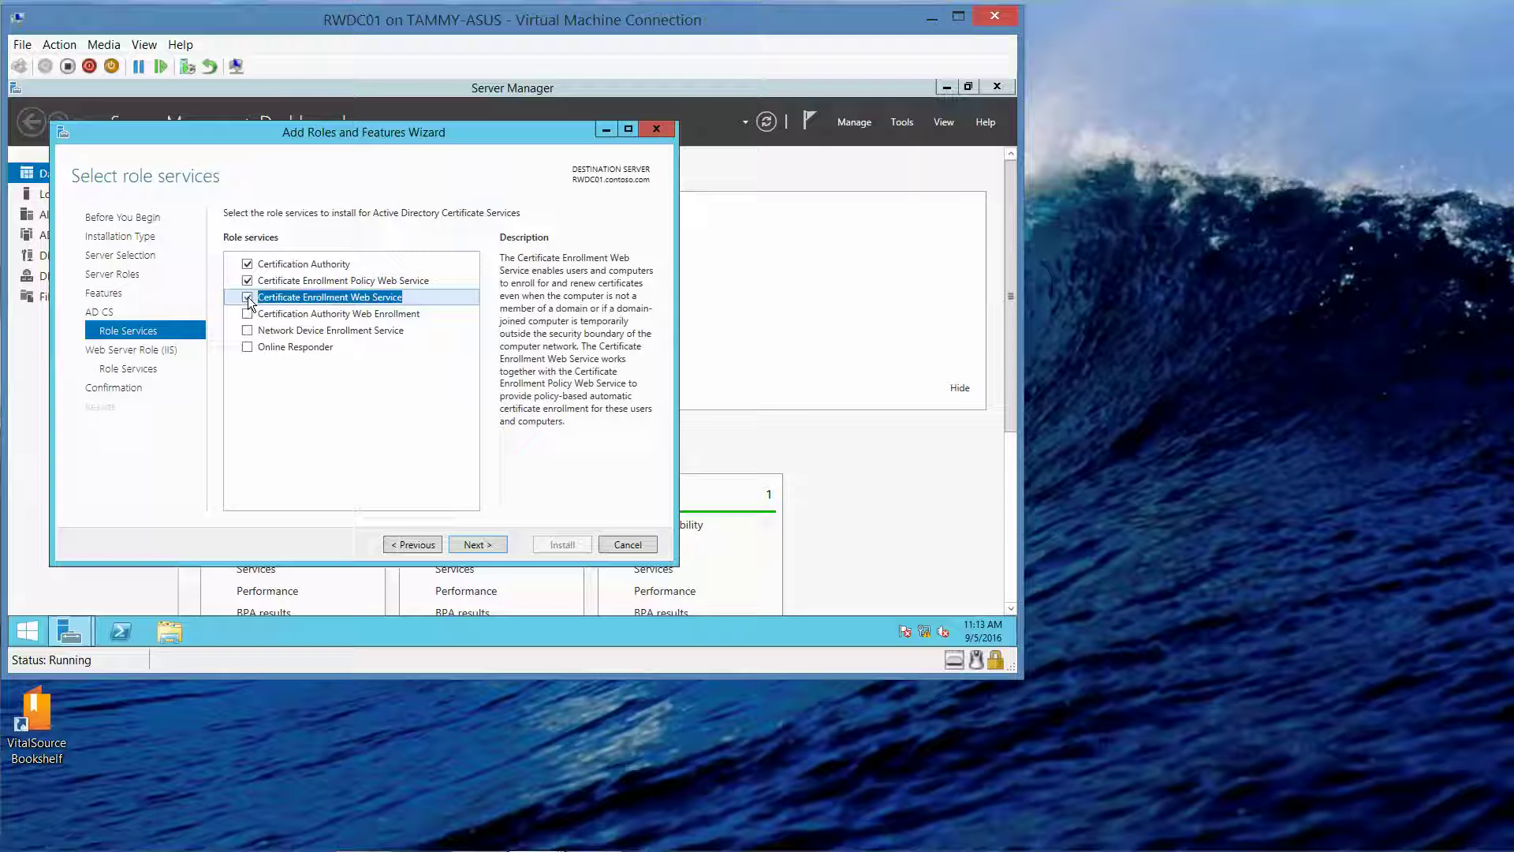
left_click(248, 314)
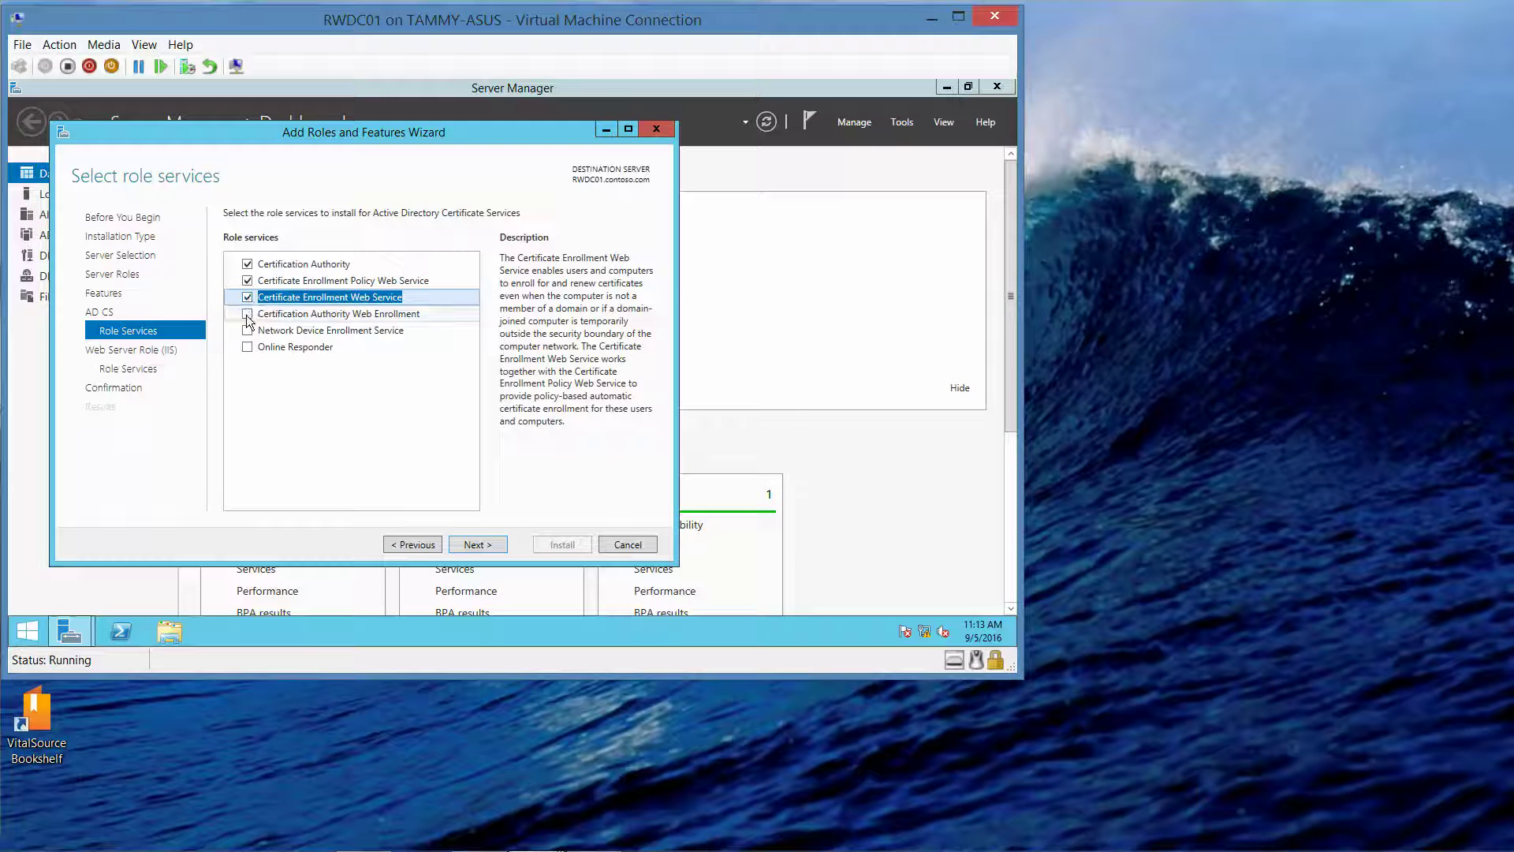
left_click(412, 481)
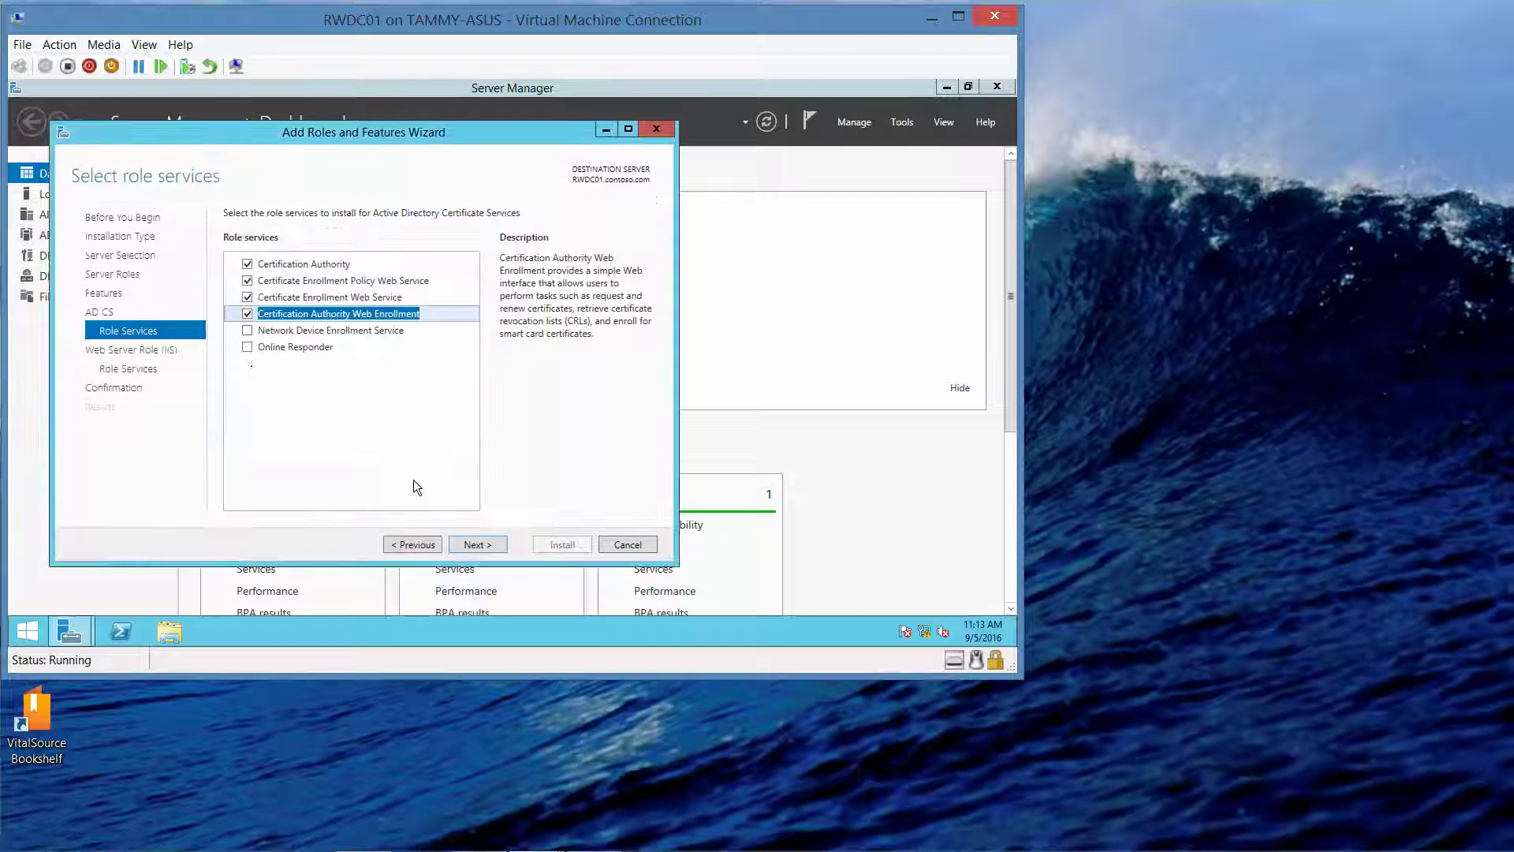
Step: Keep the default Web Server (IIS) role services and proceed to the confirmation page
left_click(473, 544)
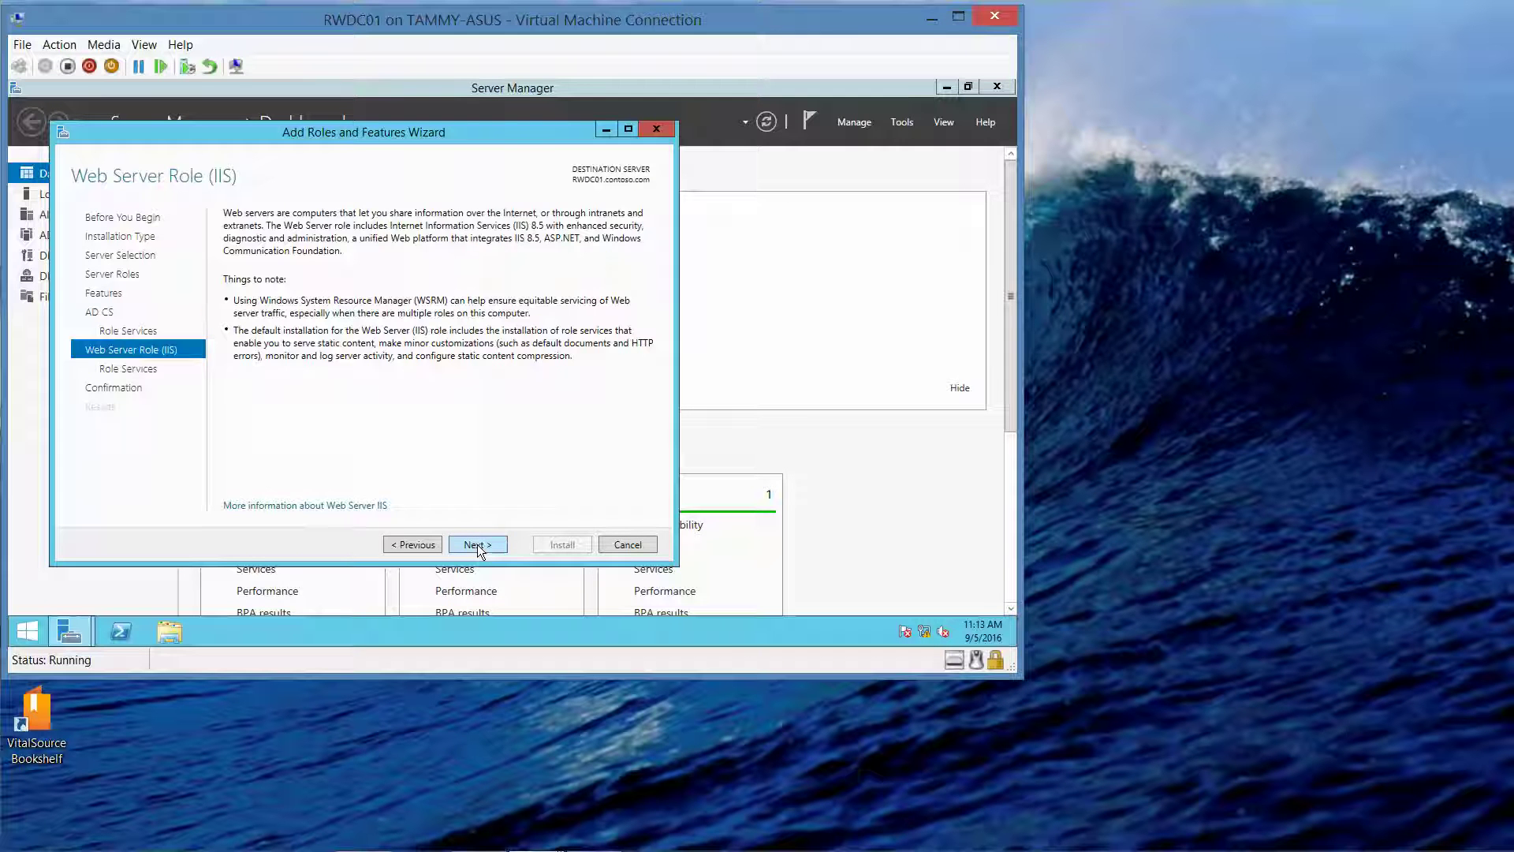
left_click(476, 544)
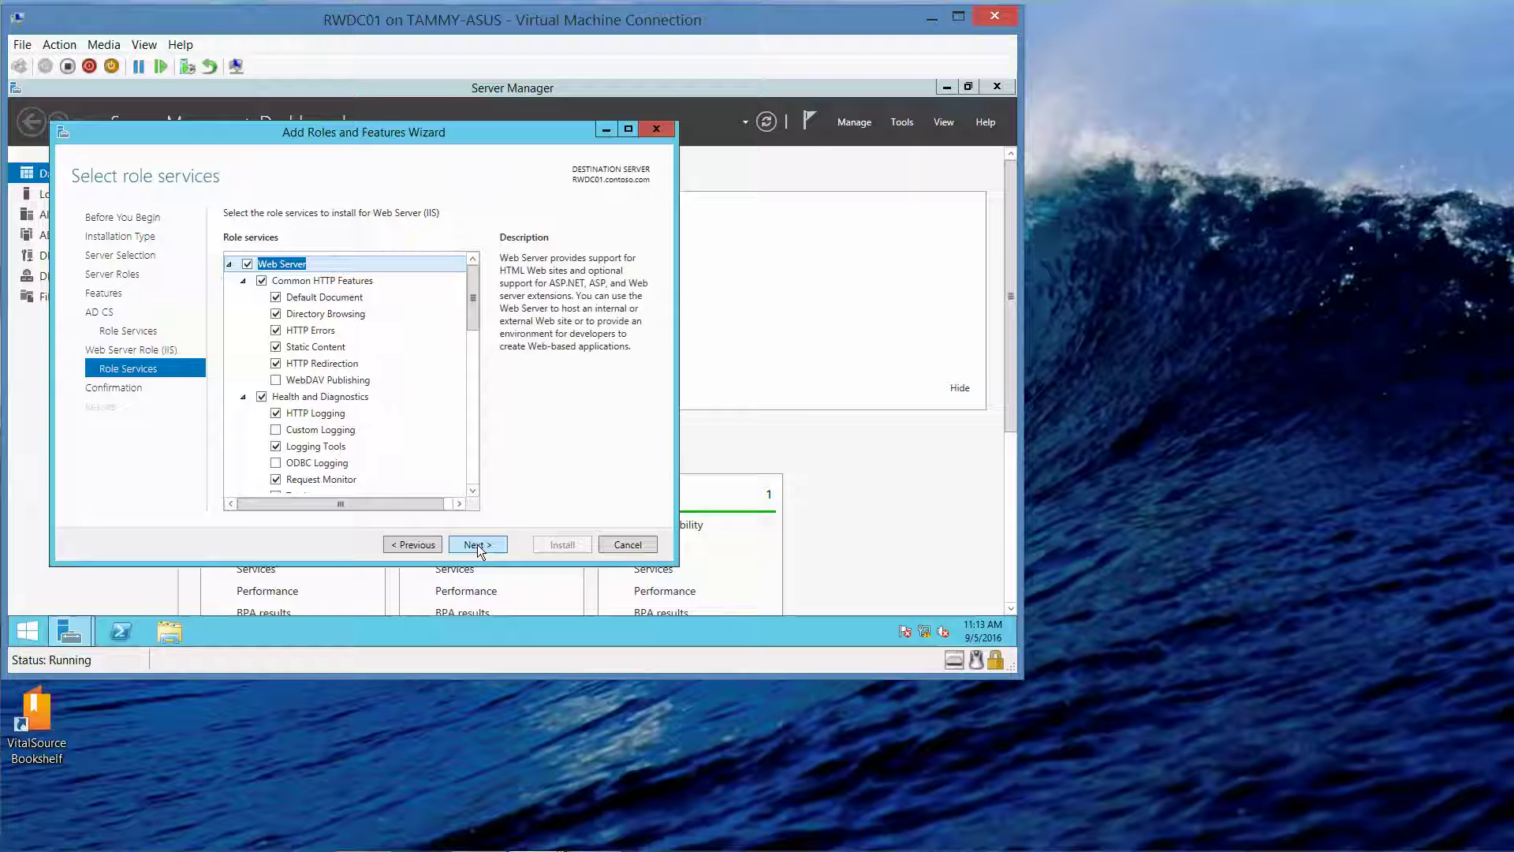
left_click(476, 544)
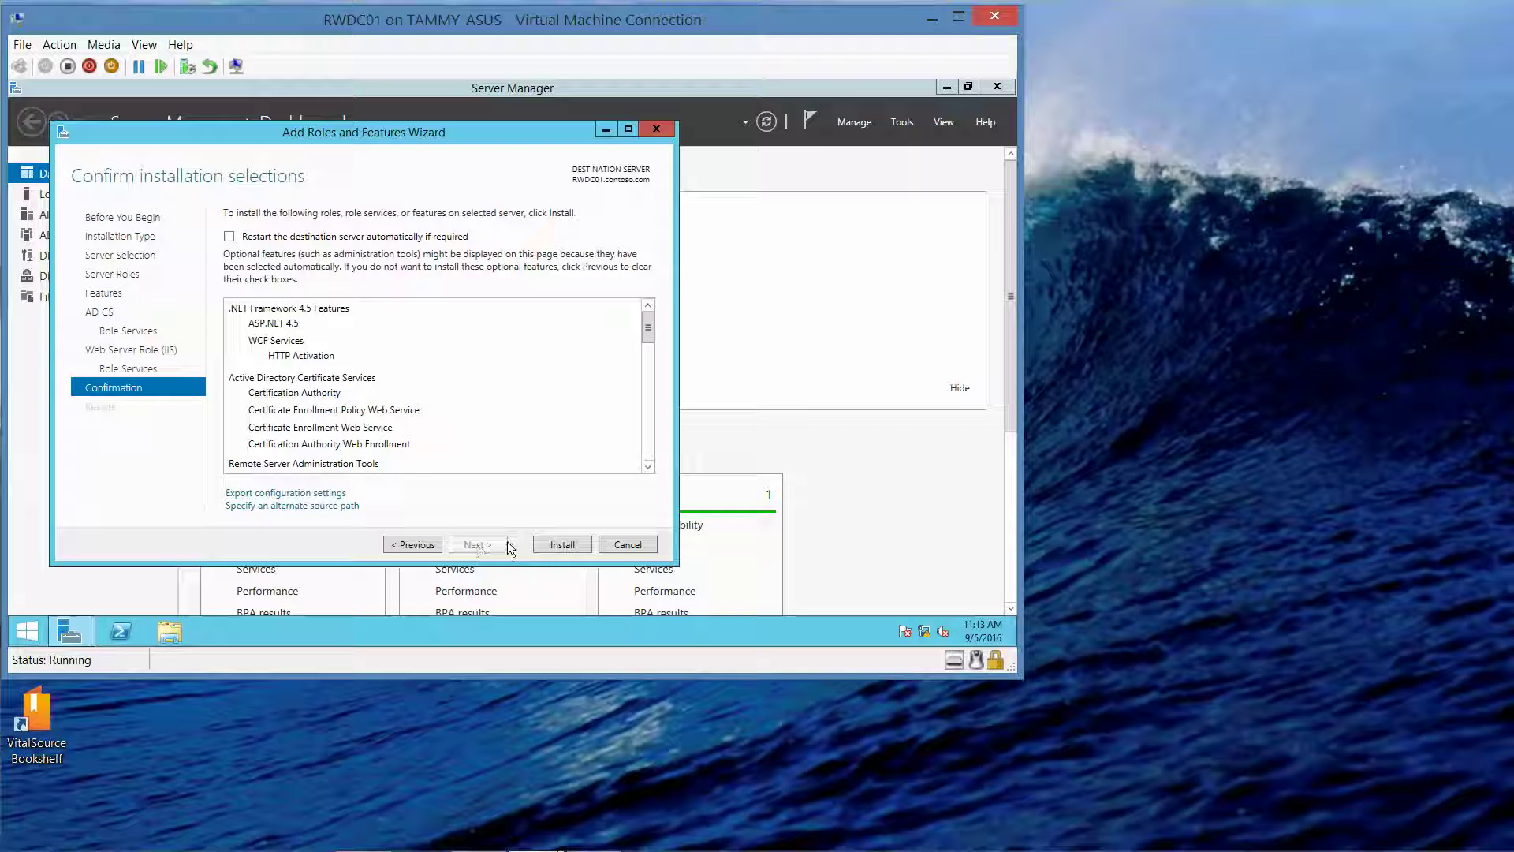
Step: Install the selected AD CS and IIS role services and close the wizard when finished
left_click(561, 544)
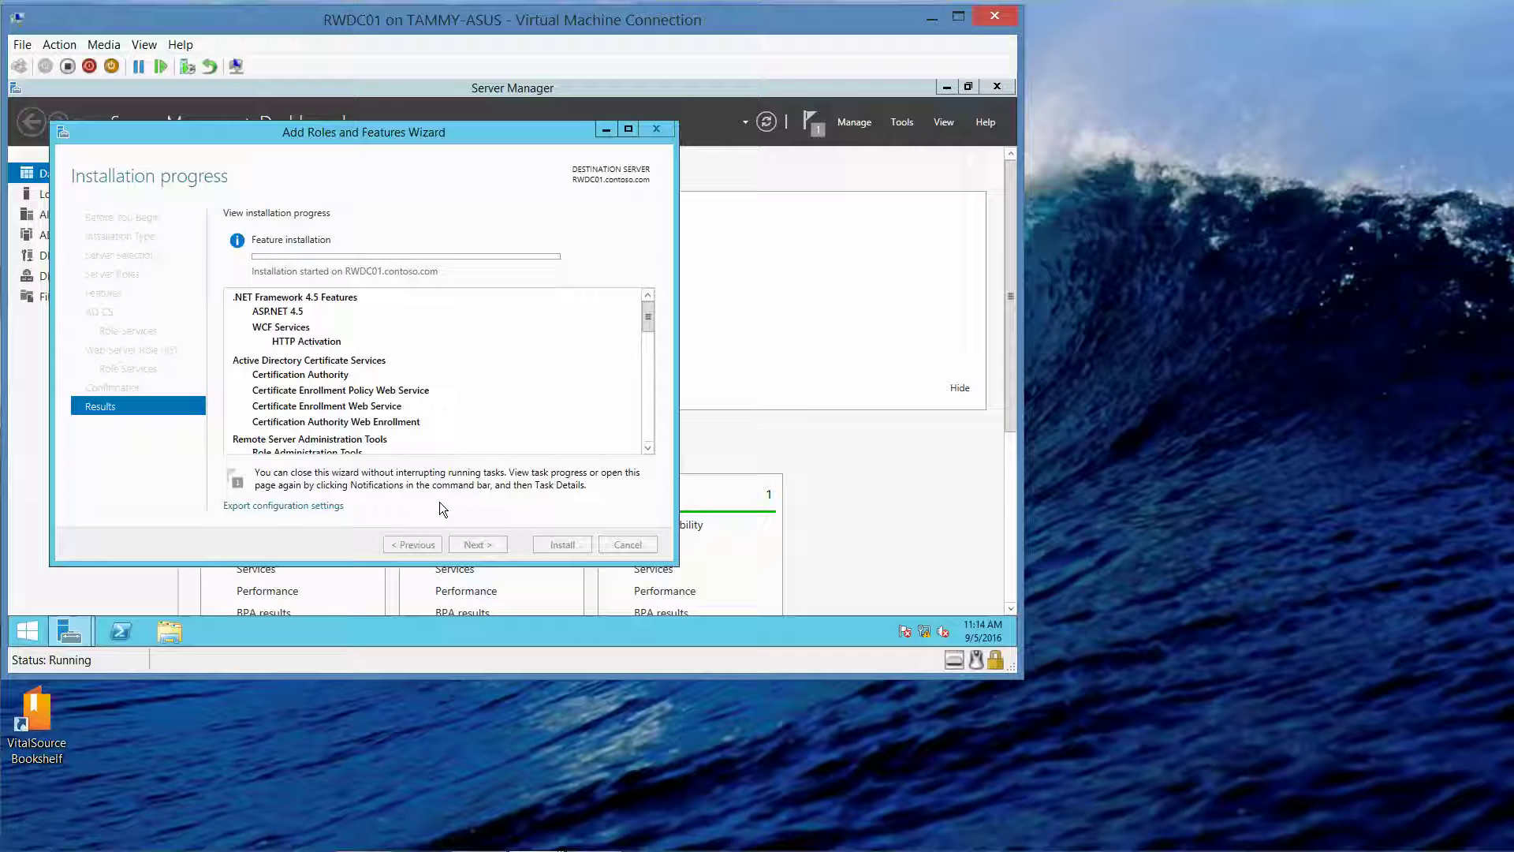
mouse_move(694, 844)
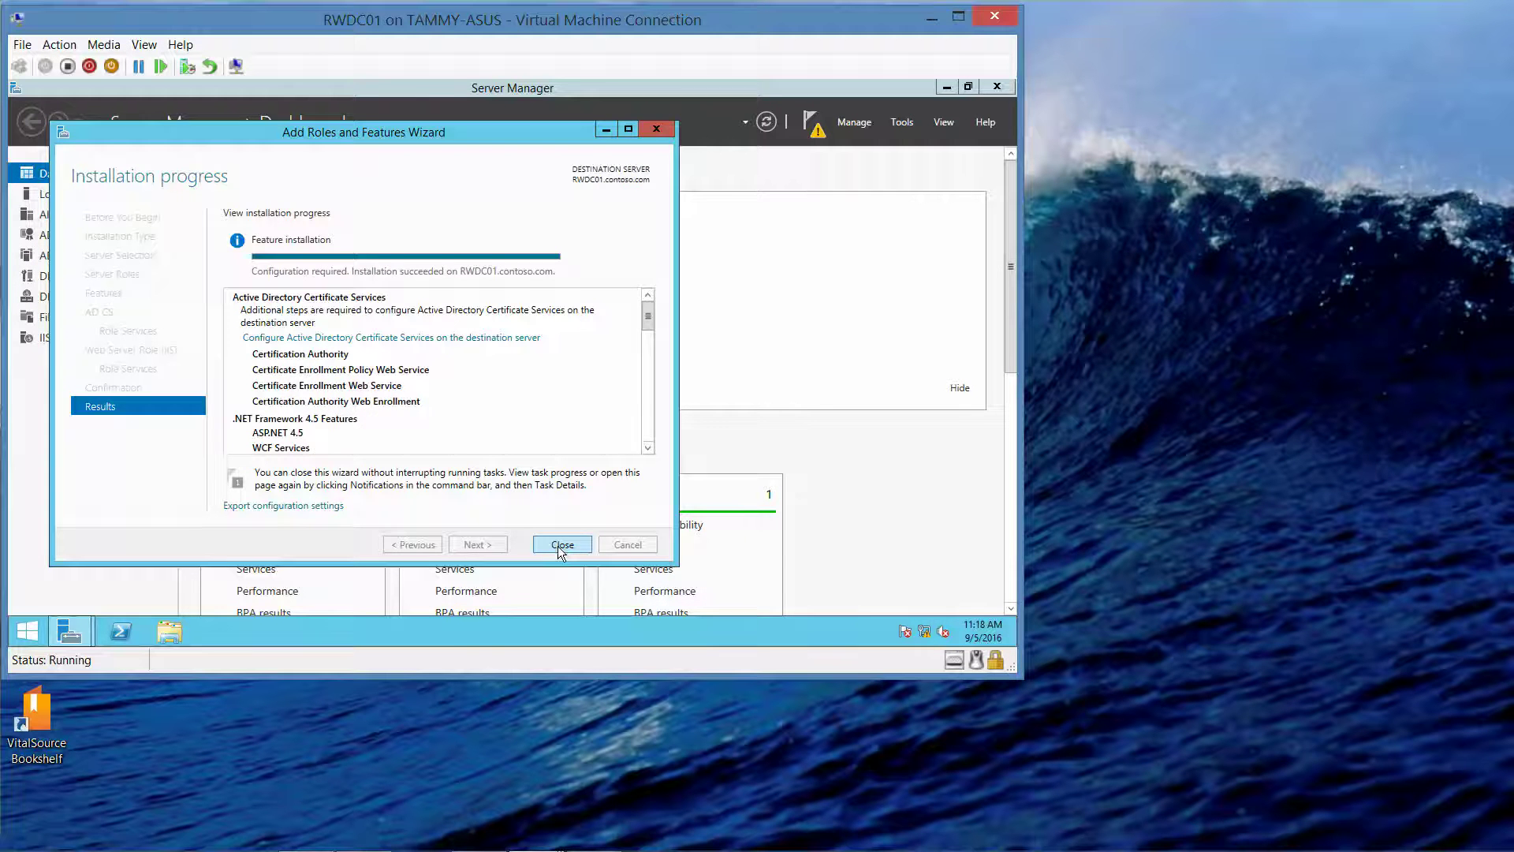
left_click(560, 544)
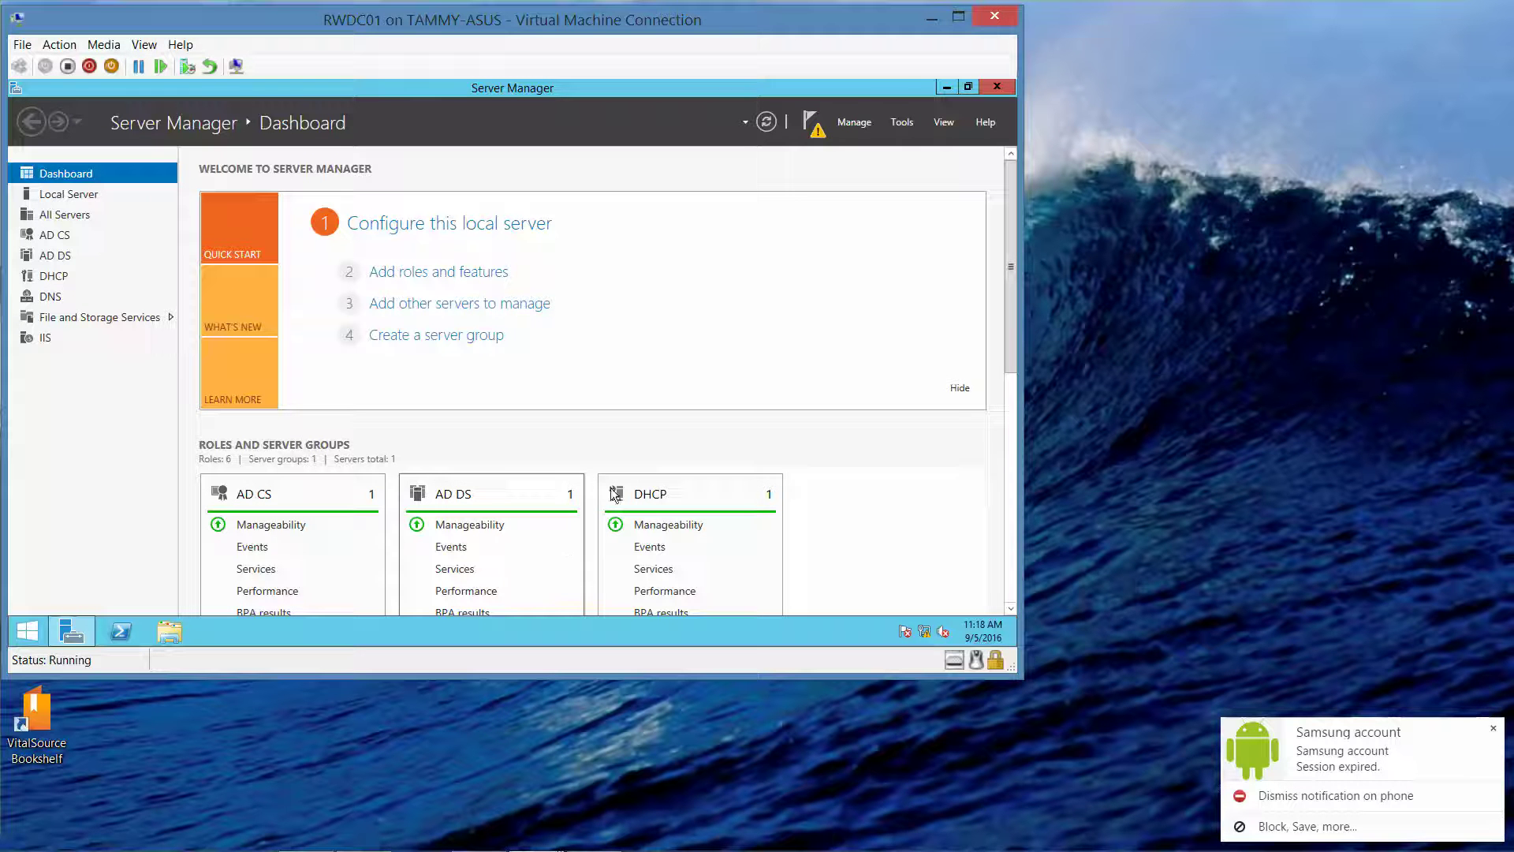
Step: Dismiss the phone account toast and open Server Manager's notifications list
left_click(1495, 728)
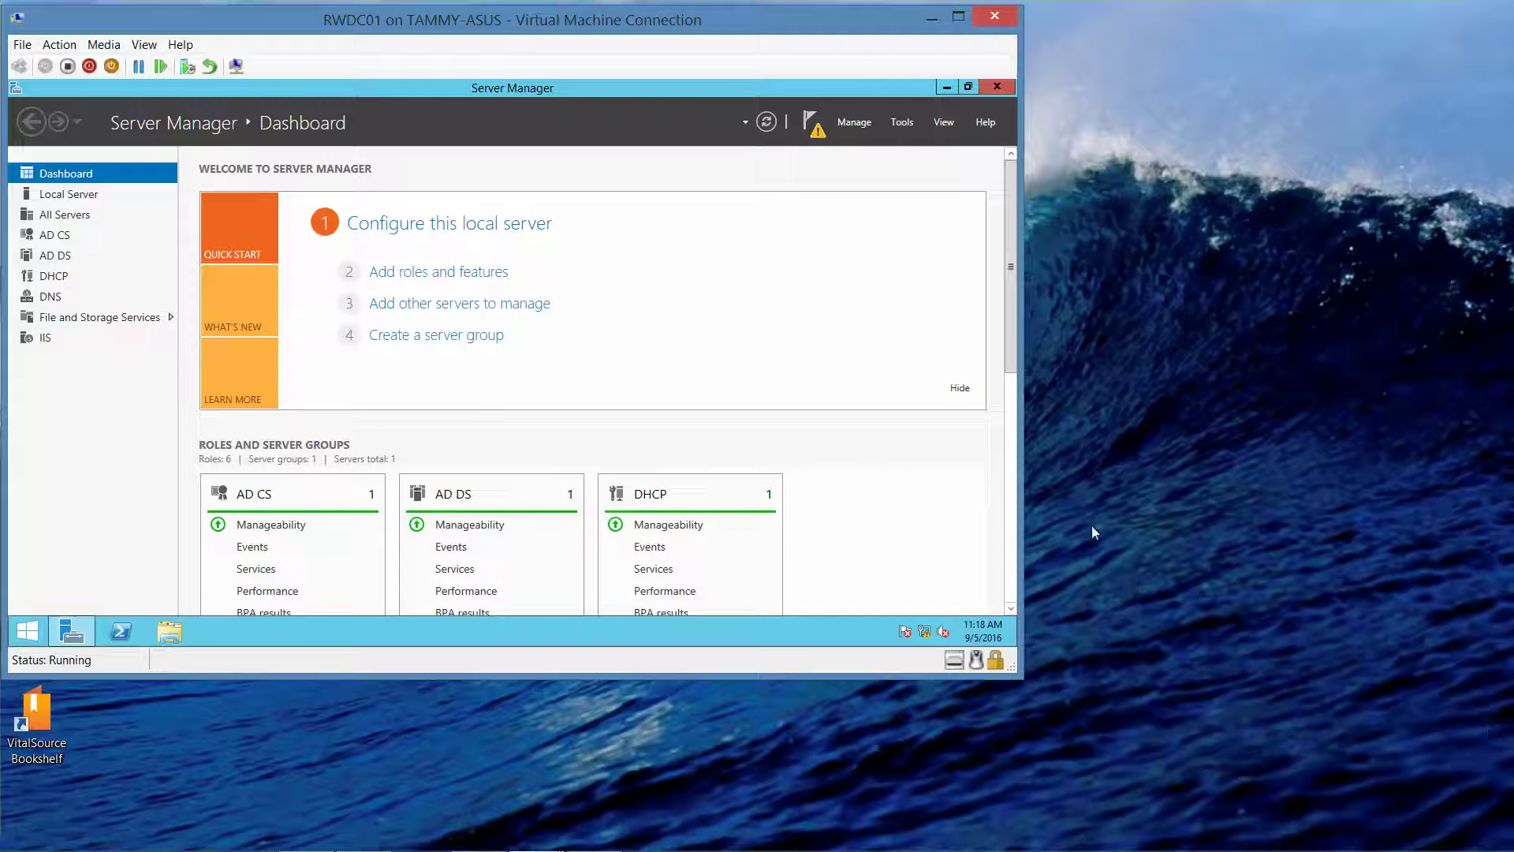
left_click(817, 131)
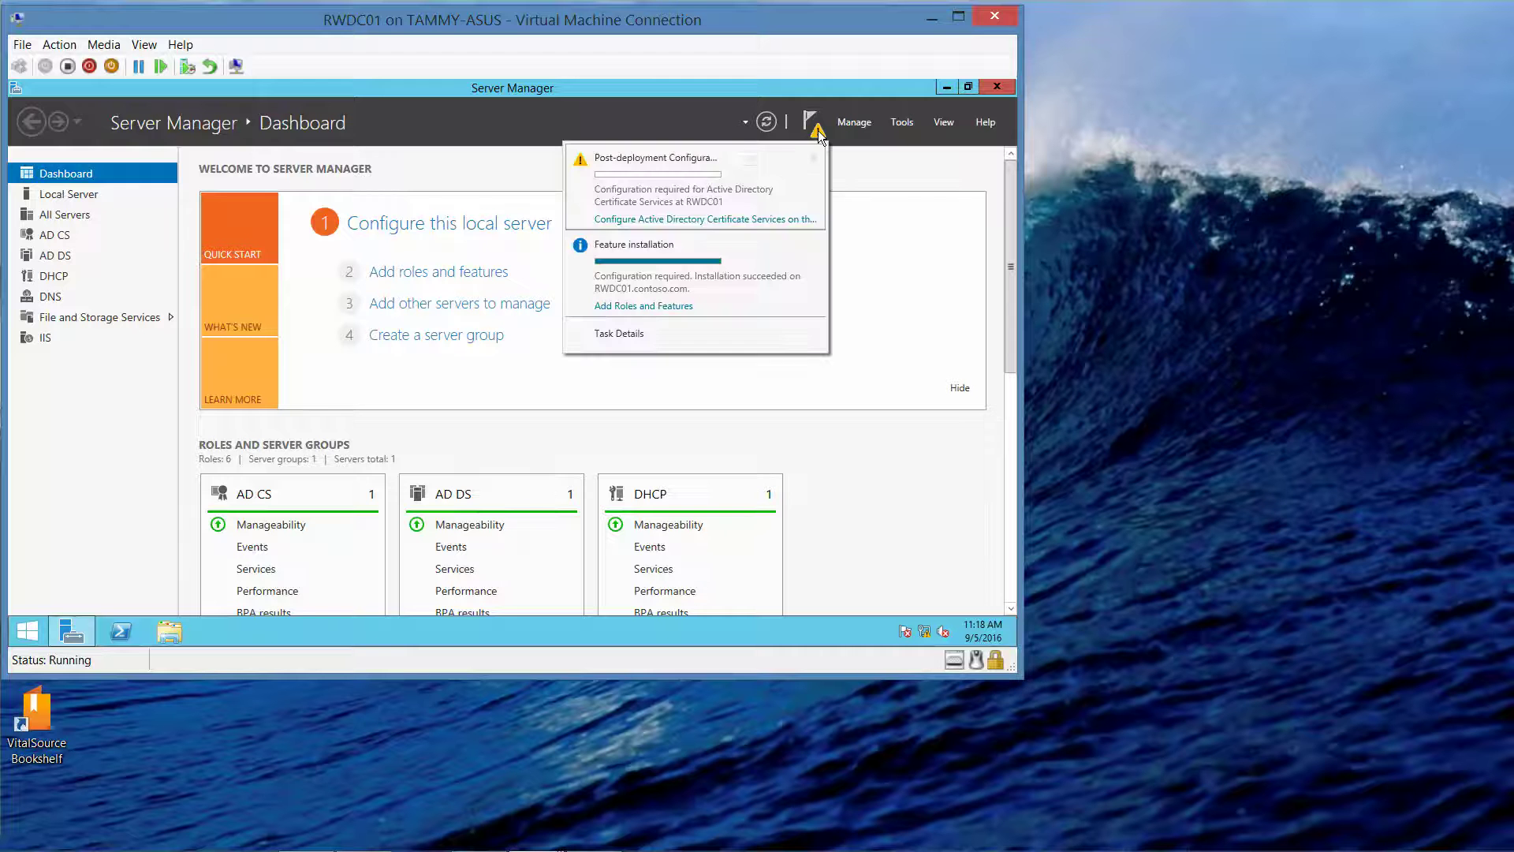
Step: Launch the AD CS post-deployment configuration and continue past Credentials with the administrator account
left_click(732, 223)
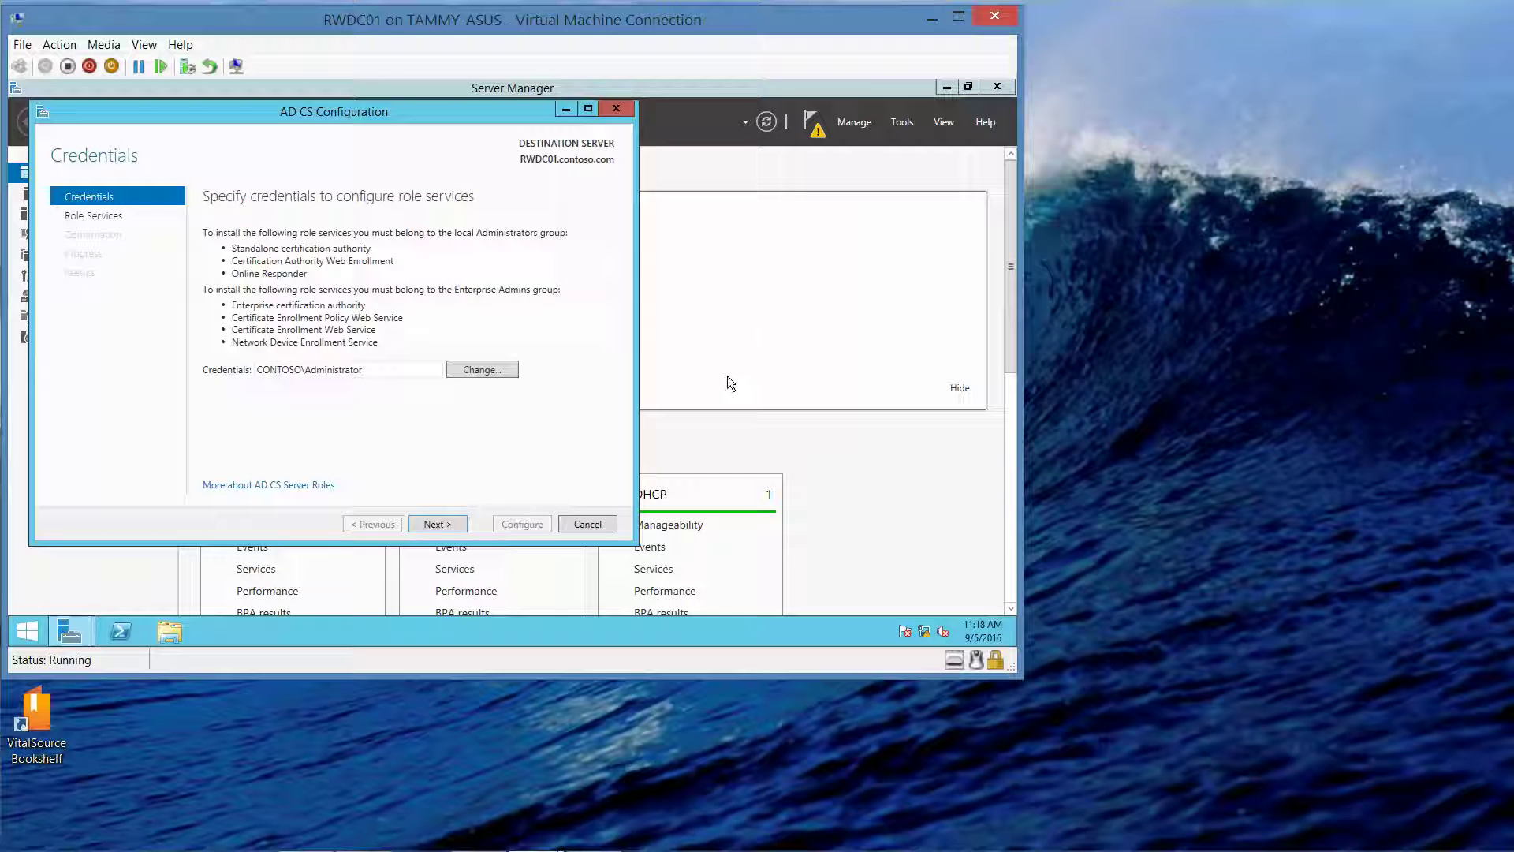
left_click(448, 524)
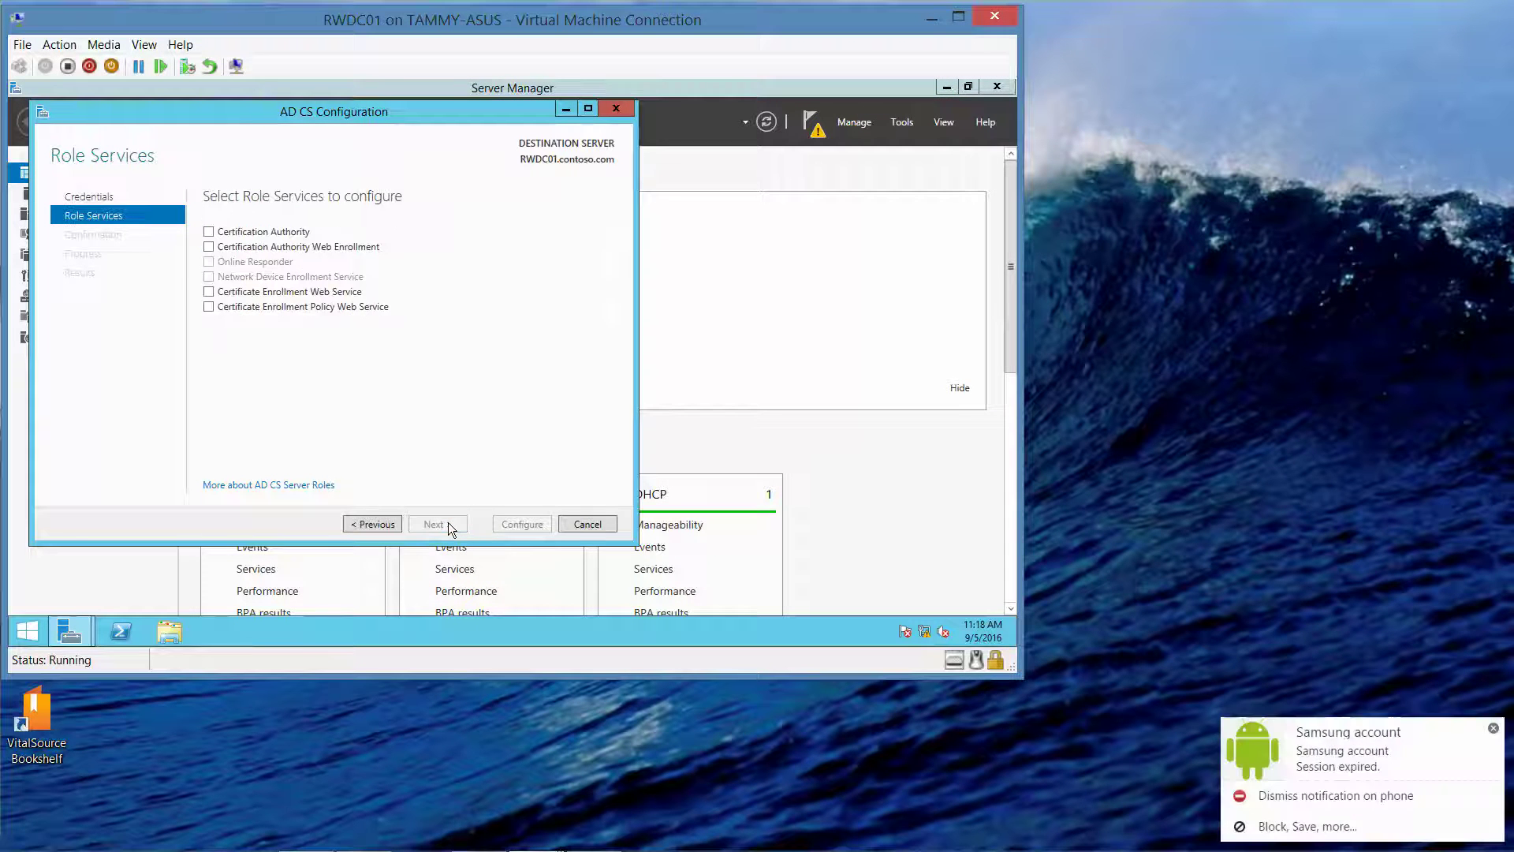
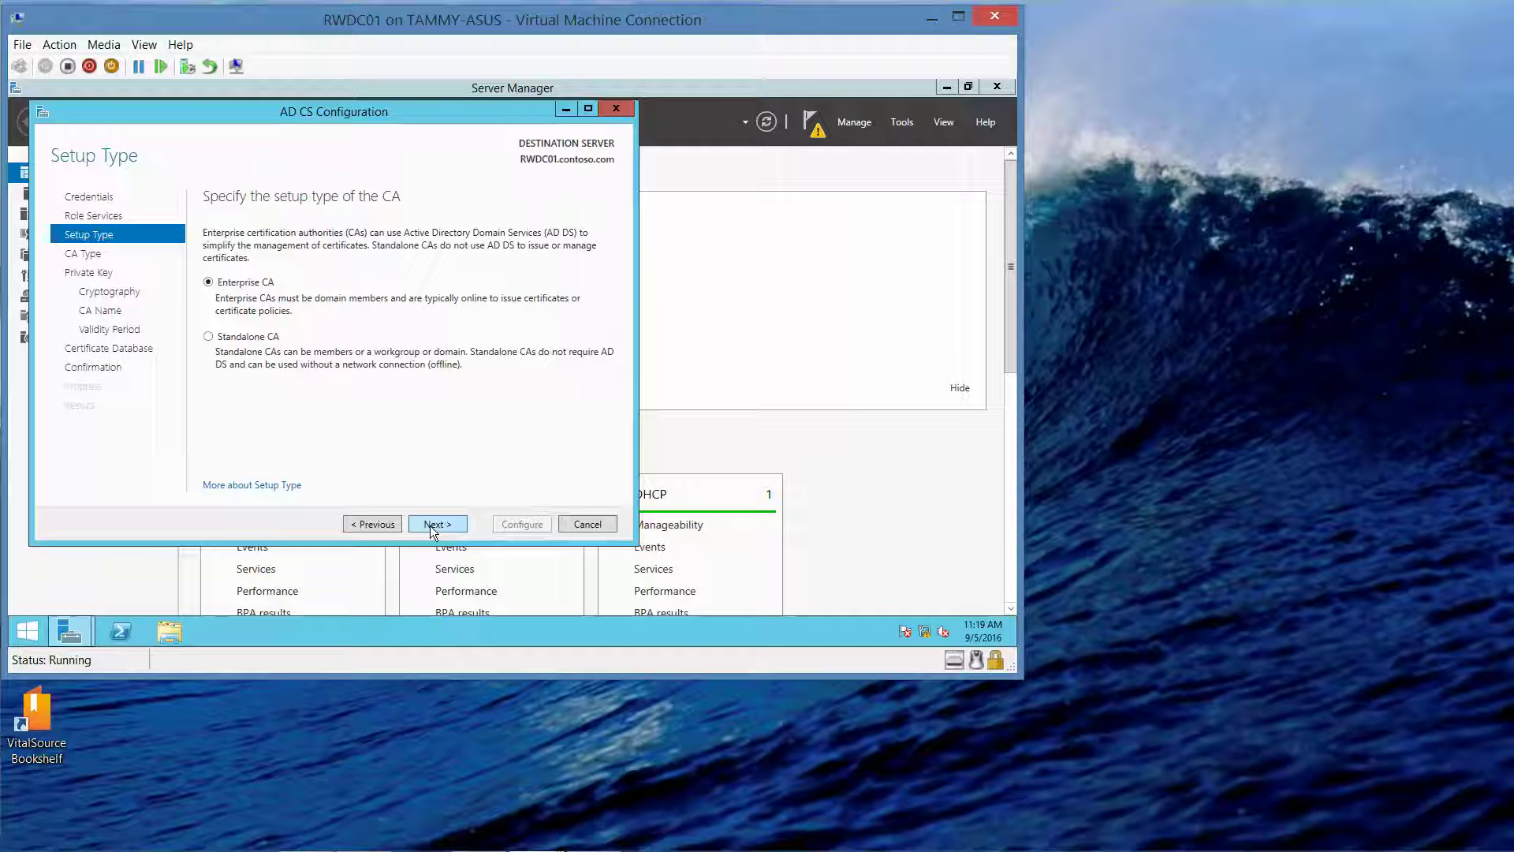
Step: Keep Enterprise root CA, a new private key, default cryptography and the default CA name
left_click(436, 525)
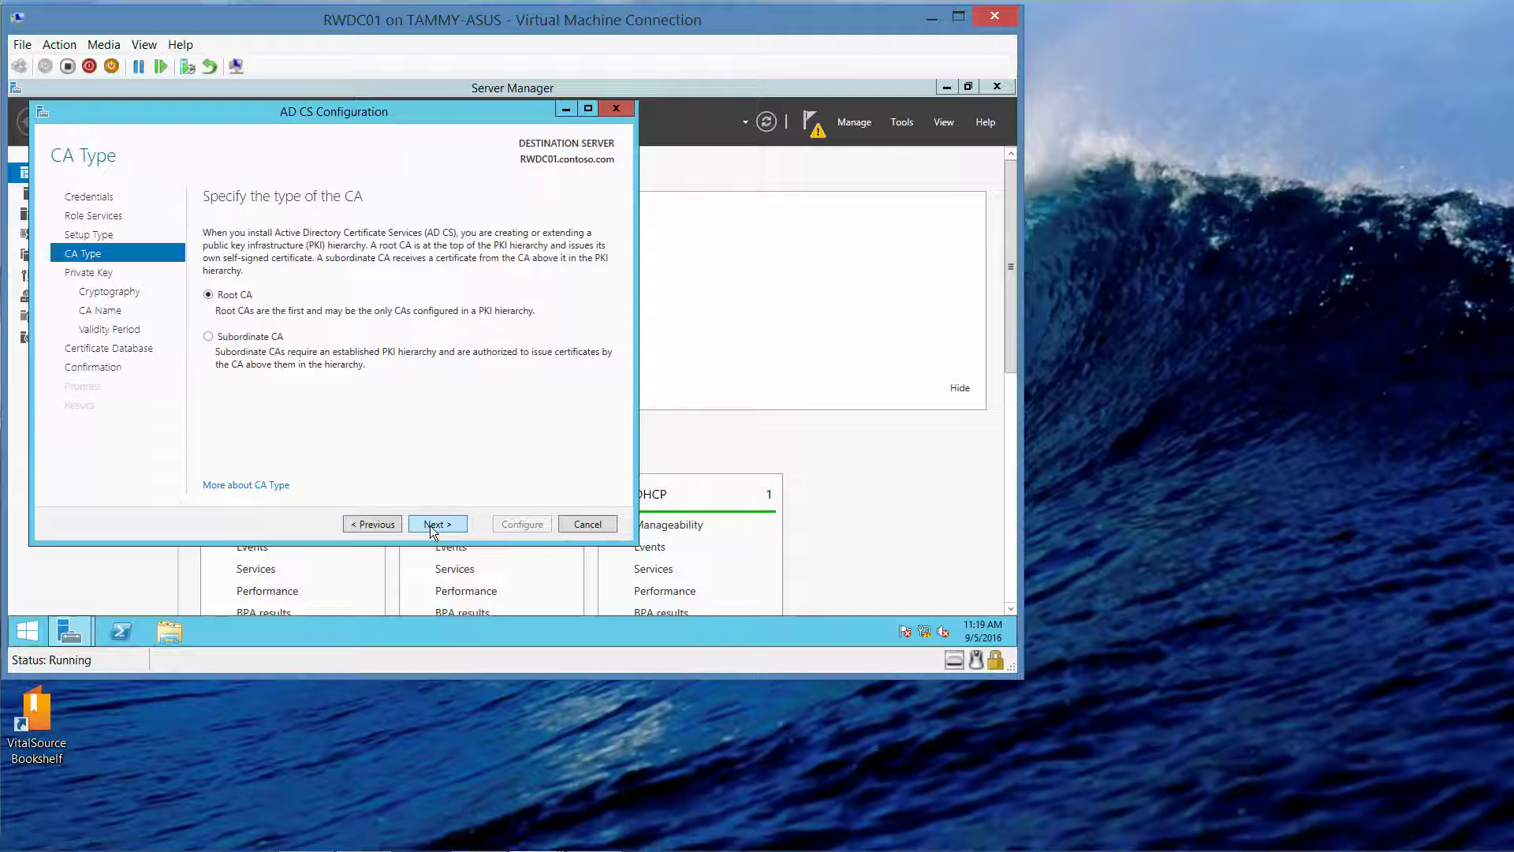
left_click(431, 527)
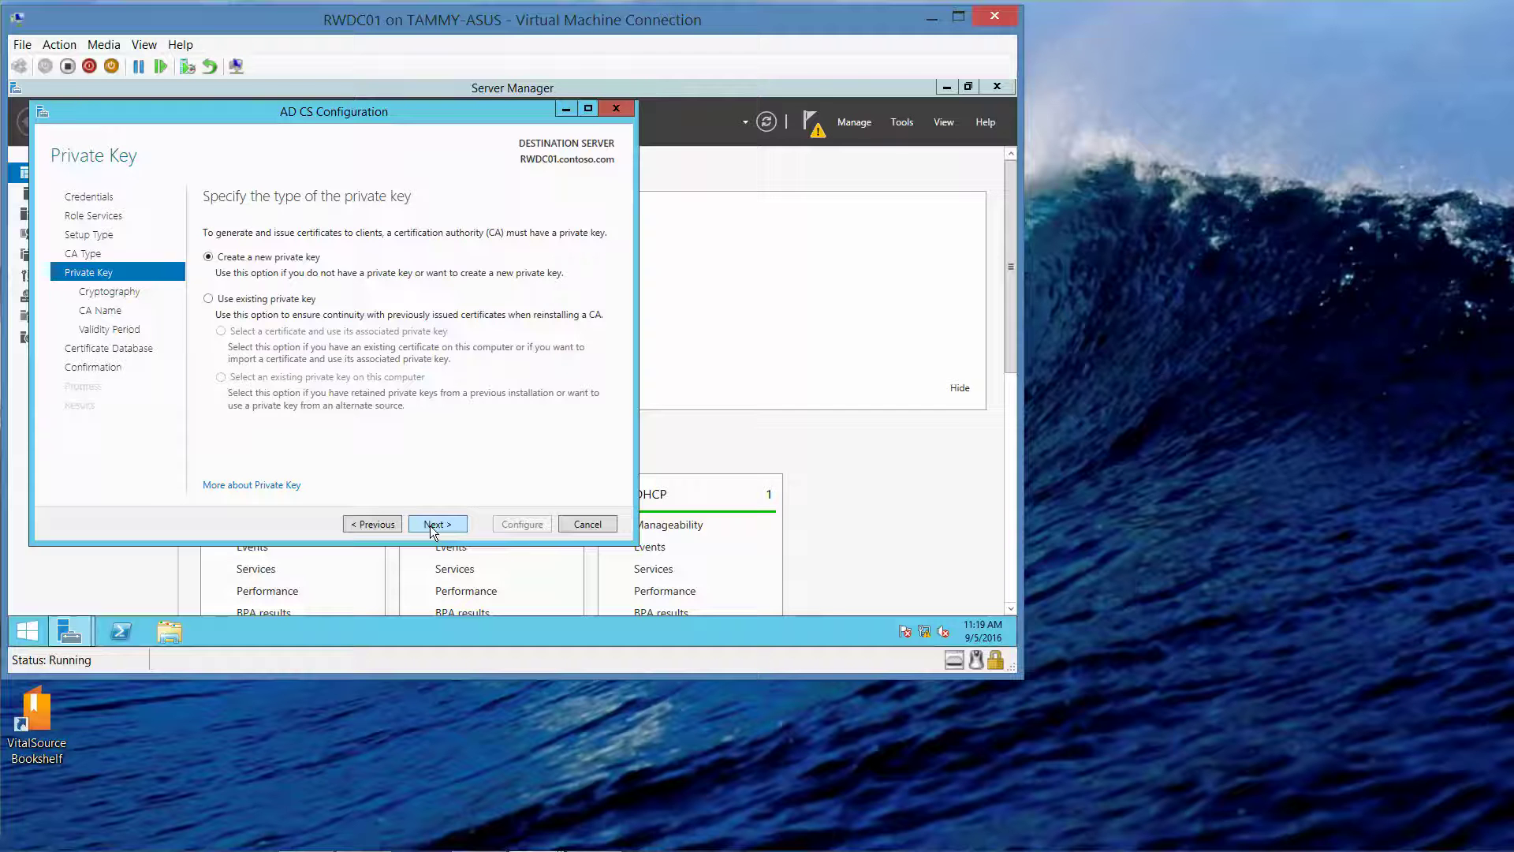
left_click(432, 526)
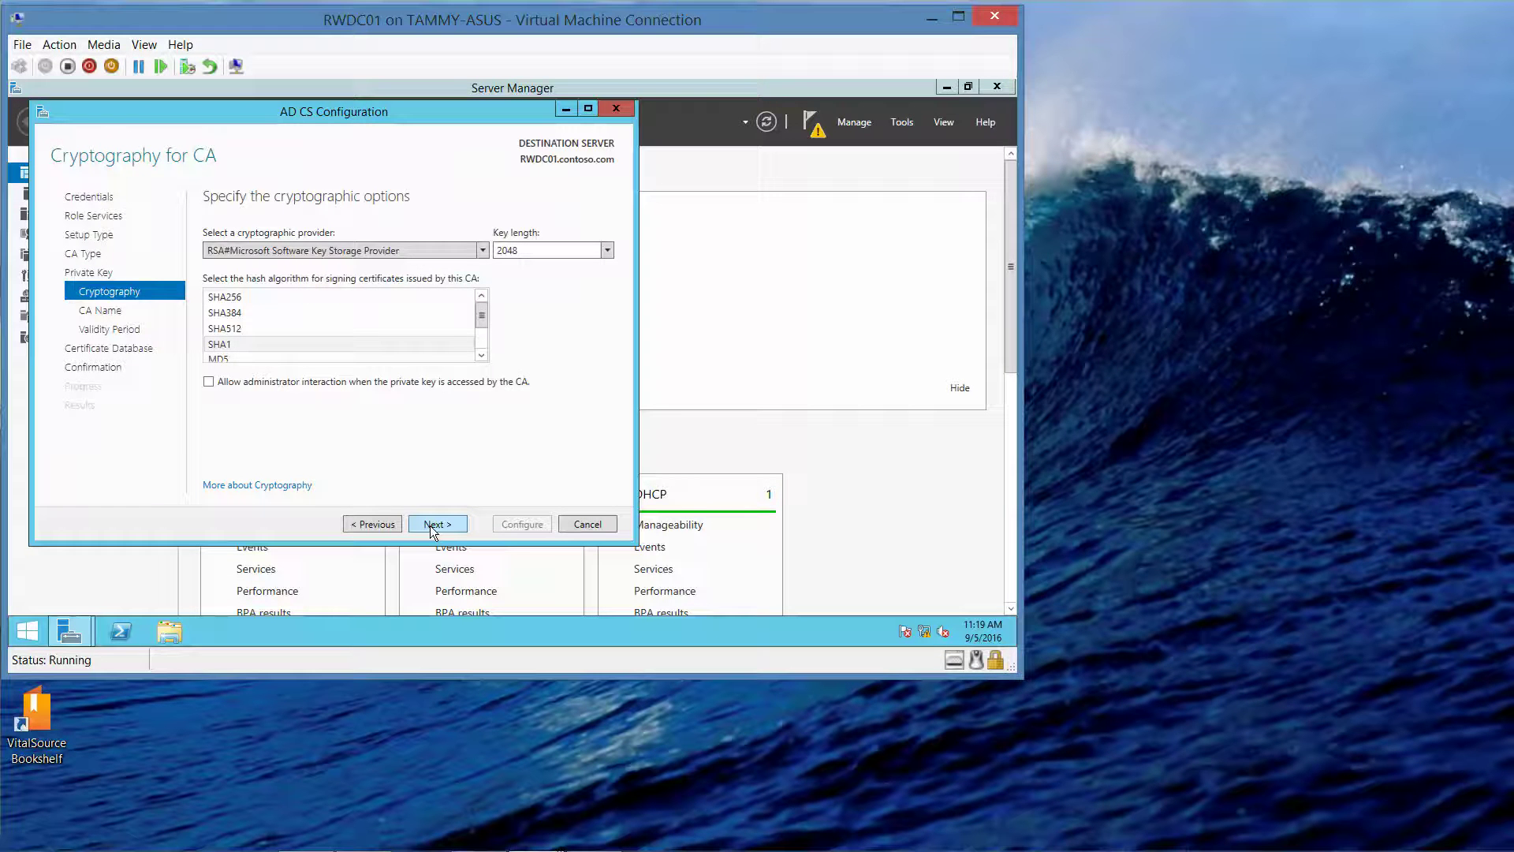
left_click(434, 525)
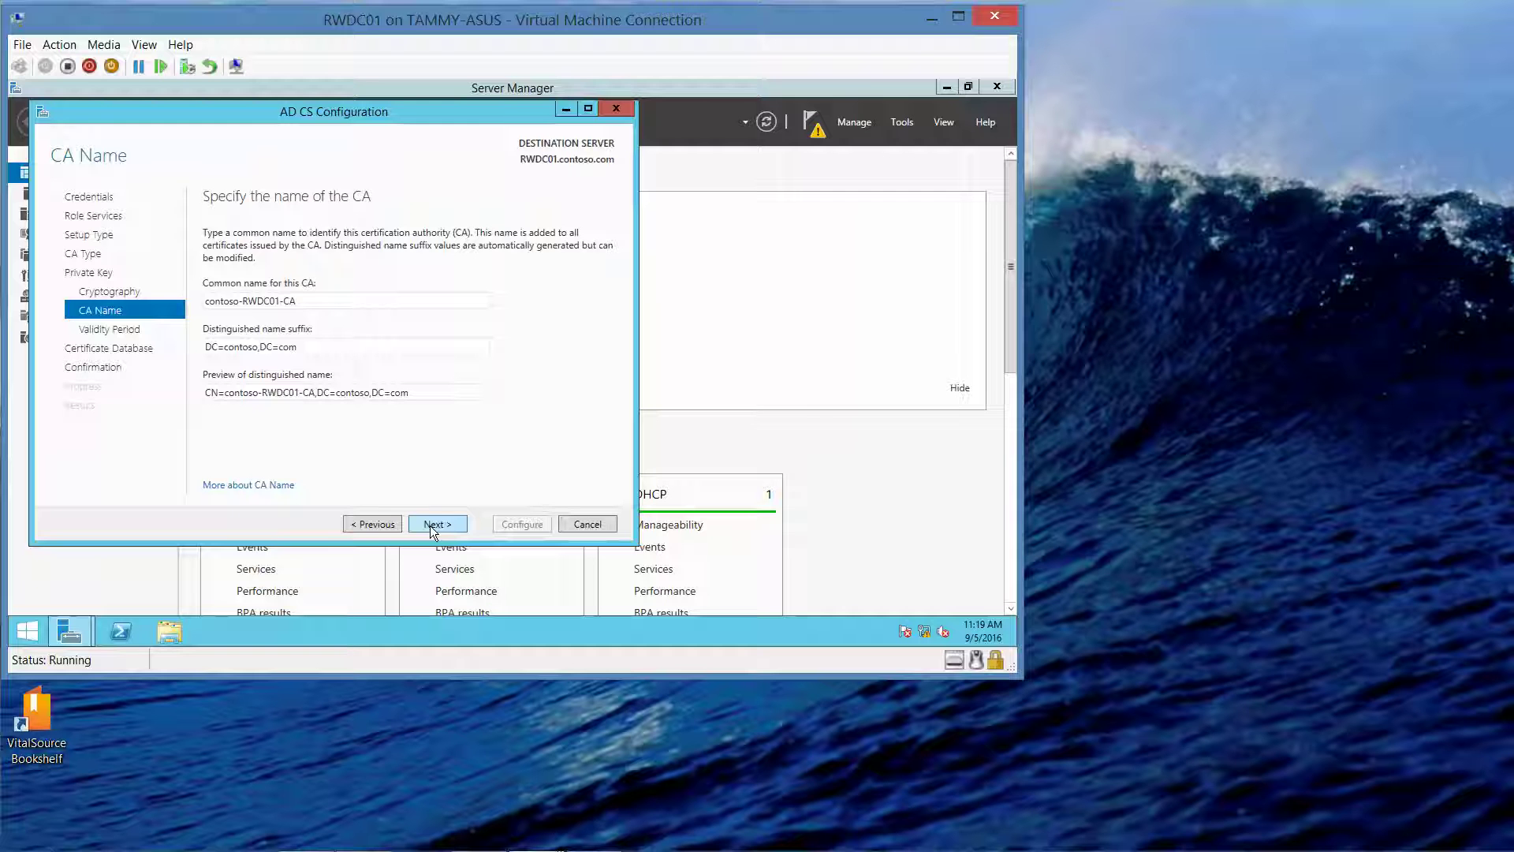
left_click(433, 524)
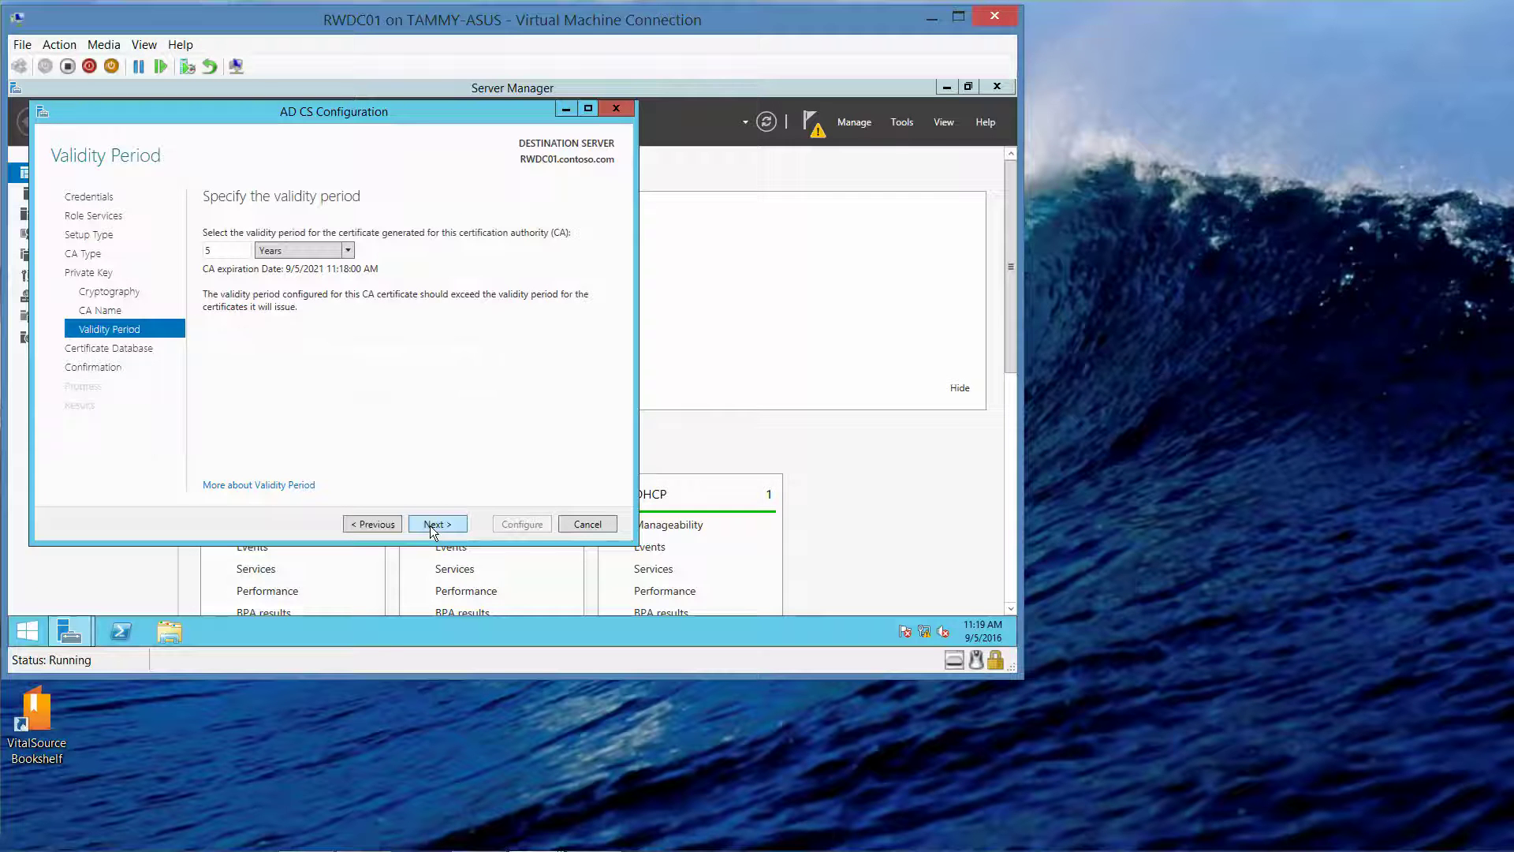
Step: Set the CA validity period to 10 years and keep the default database locations
double_click(214, 254)
type("10")
left_click(438, 526)
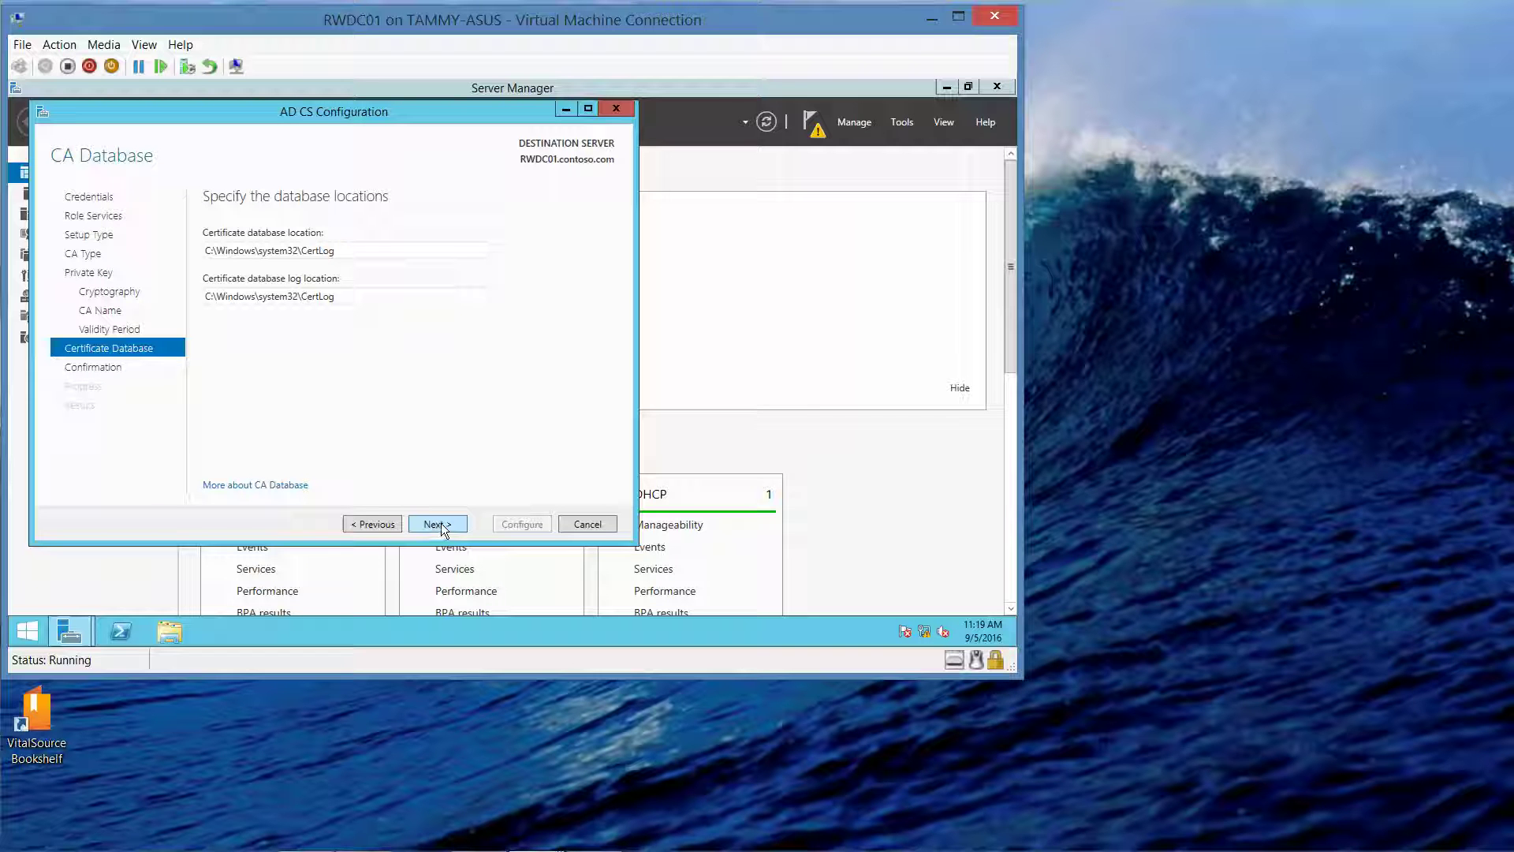
left_click(441, 523)
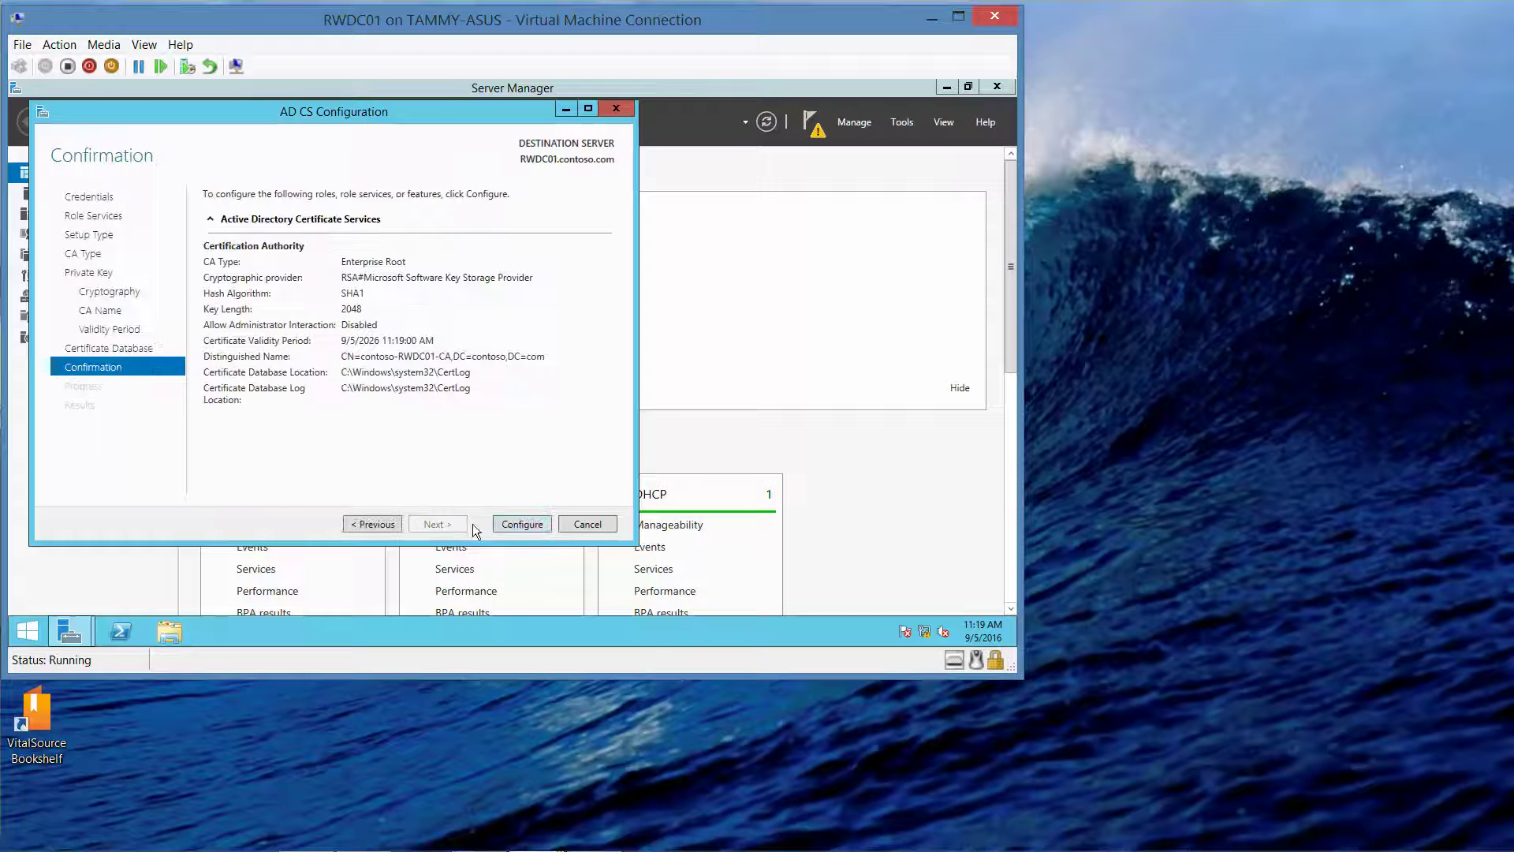
Step: Apply the Certification Authority configuration and close the wizard once it reports success
left_click(520, 523)
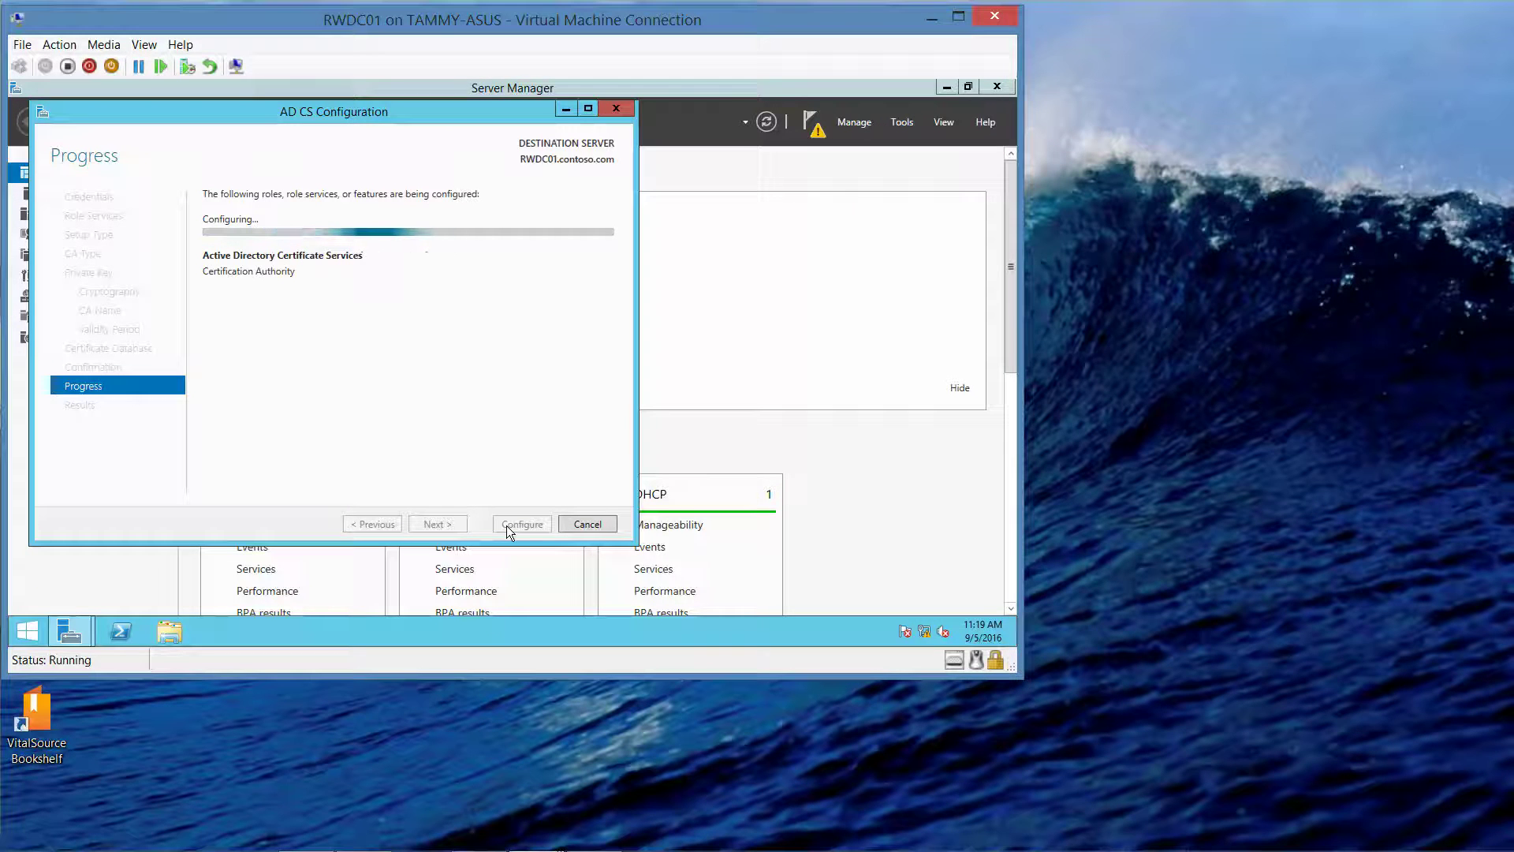
mouse_move(593, 832)
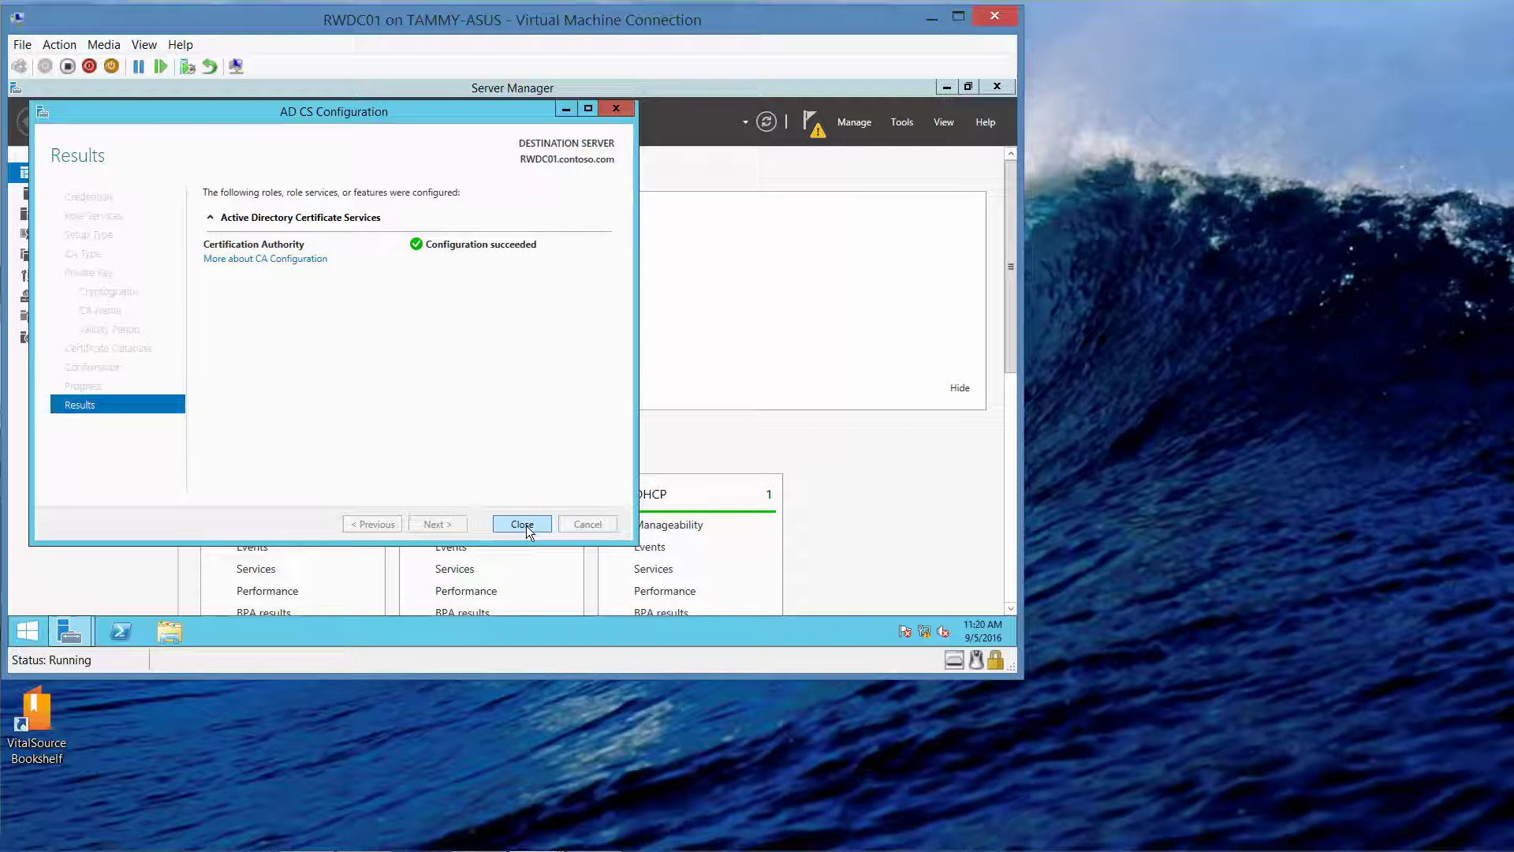
left_click(522, 525)
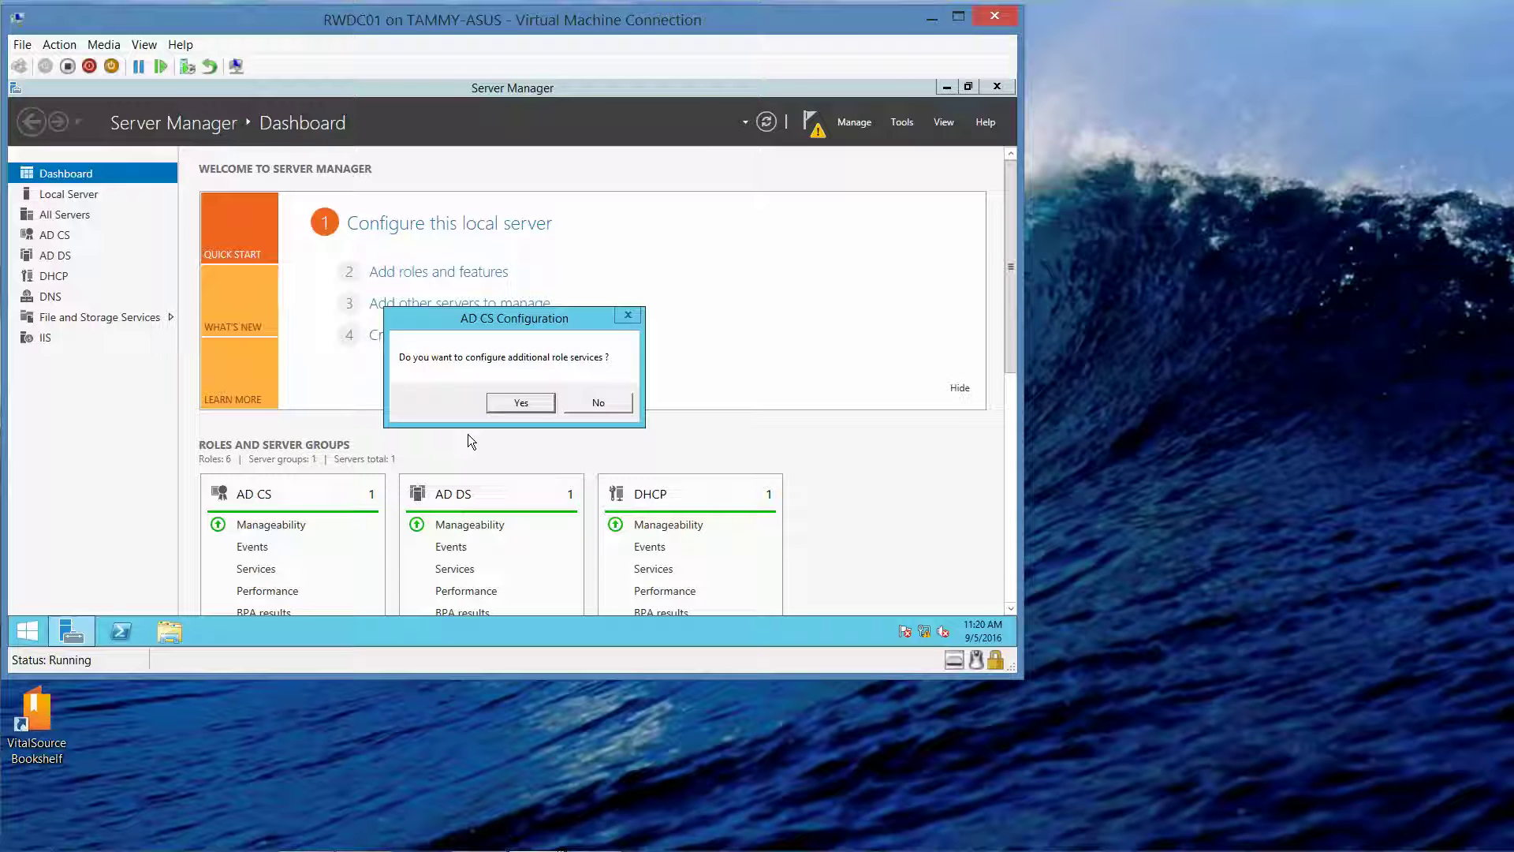
Step: Decline additional role services, cancel the pending AD CS configuration, and close Server Manager
left_click(608, 400)
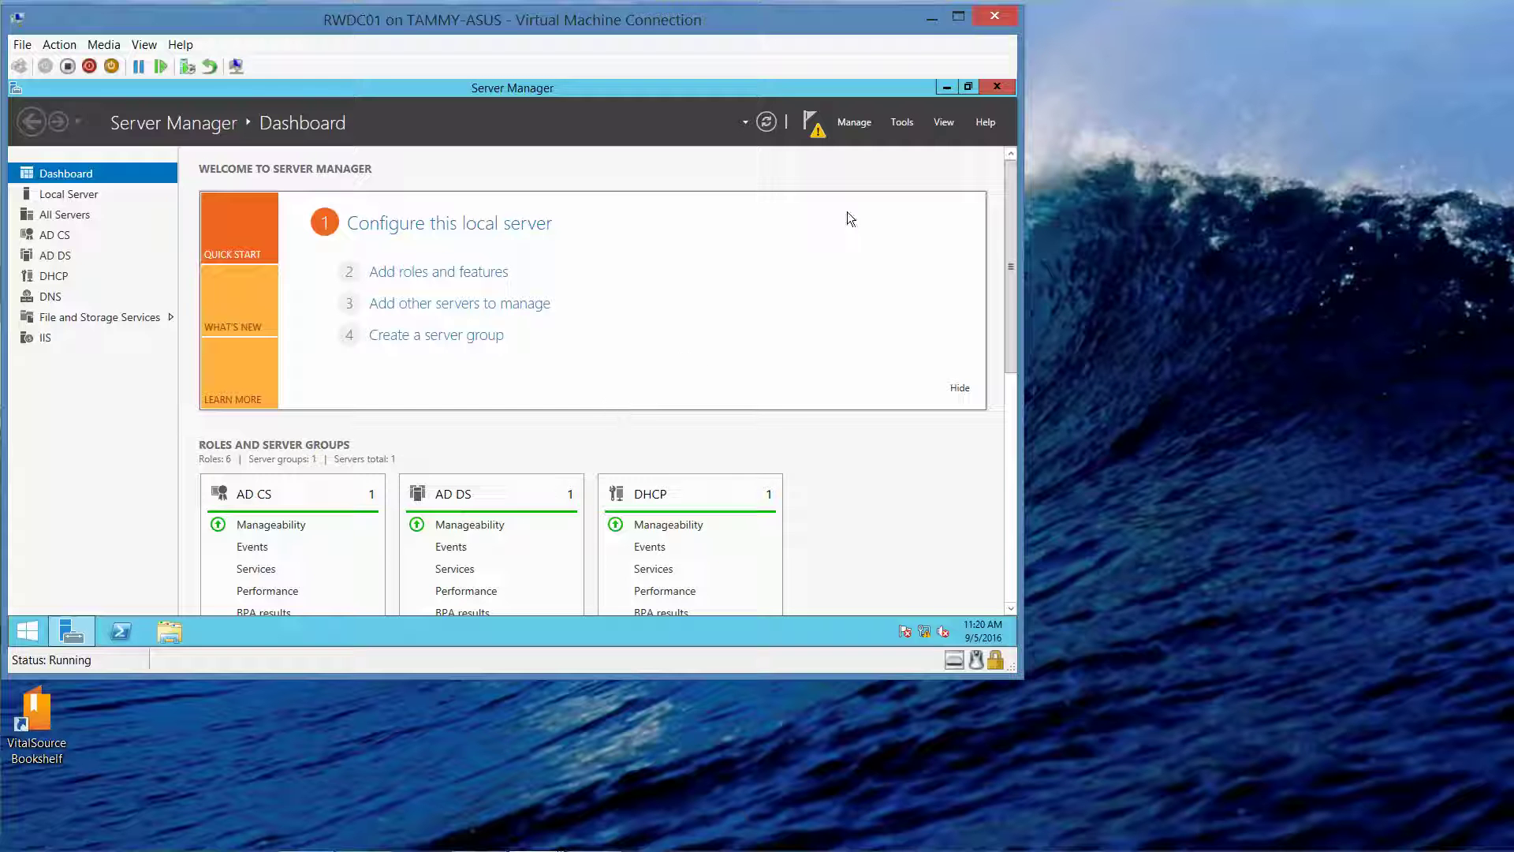
left_click(820, 135)
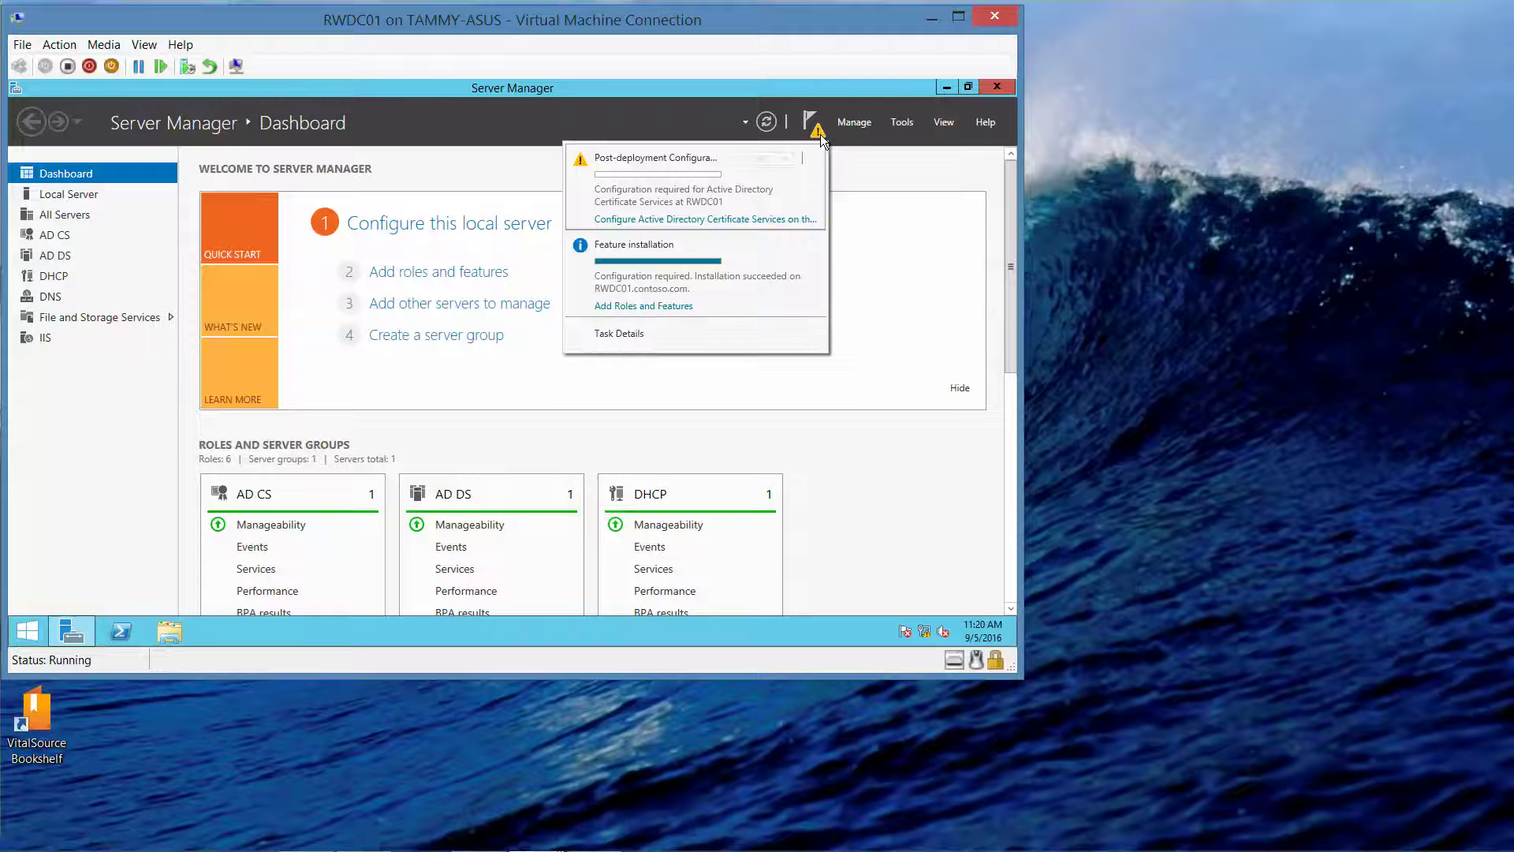
left_click(725, 222)
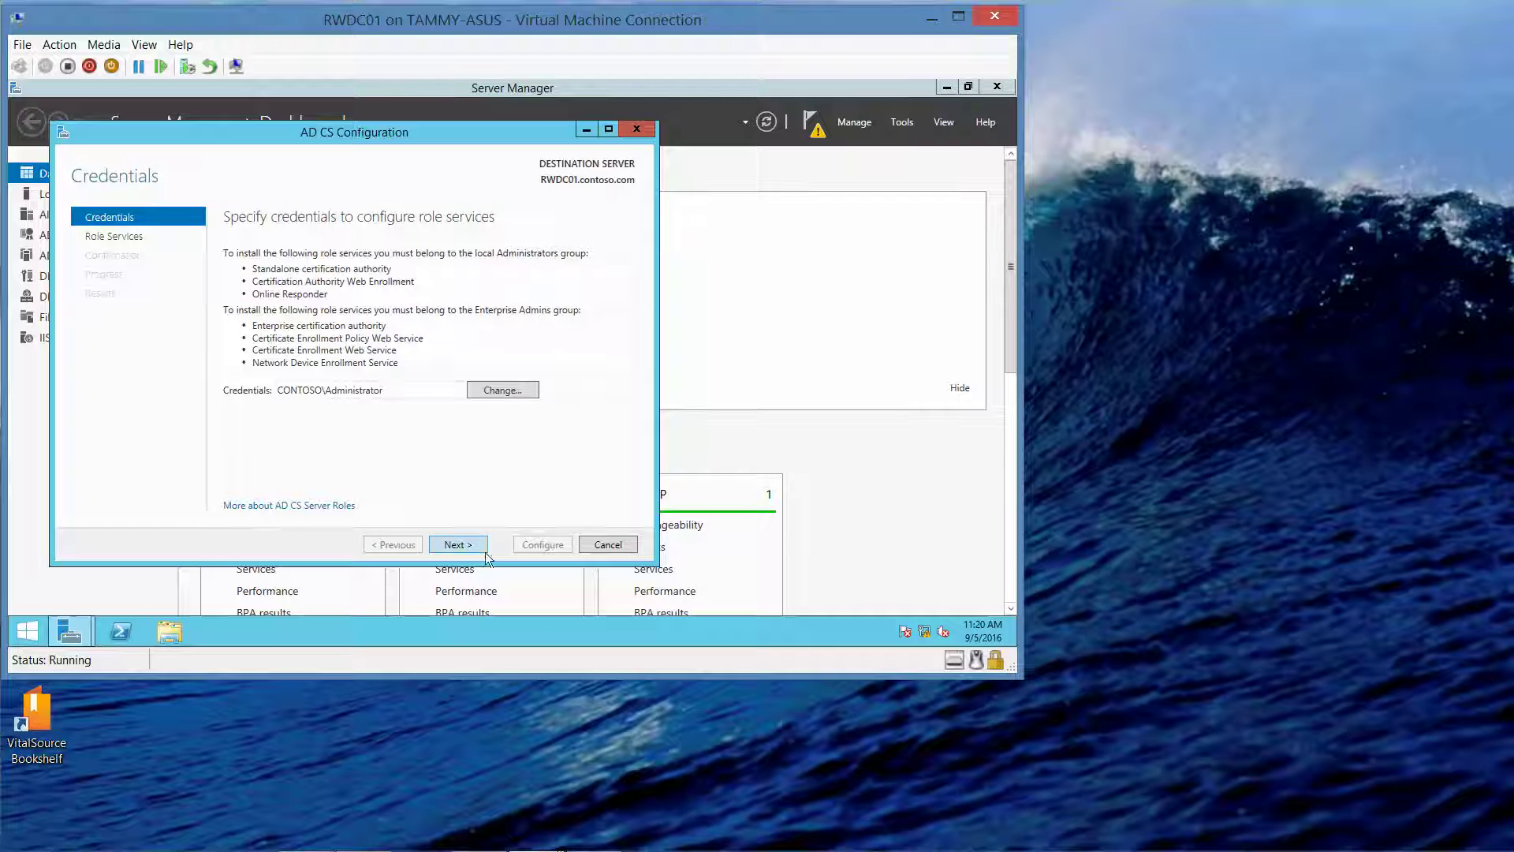
left_click(476, 545)
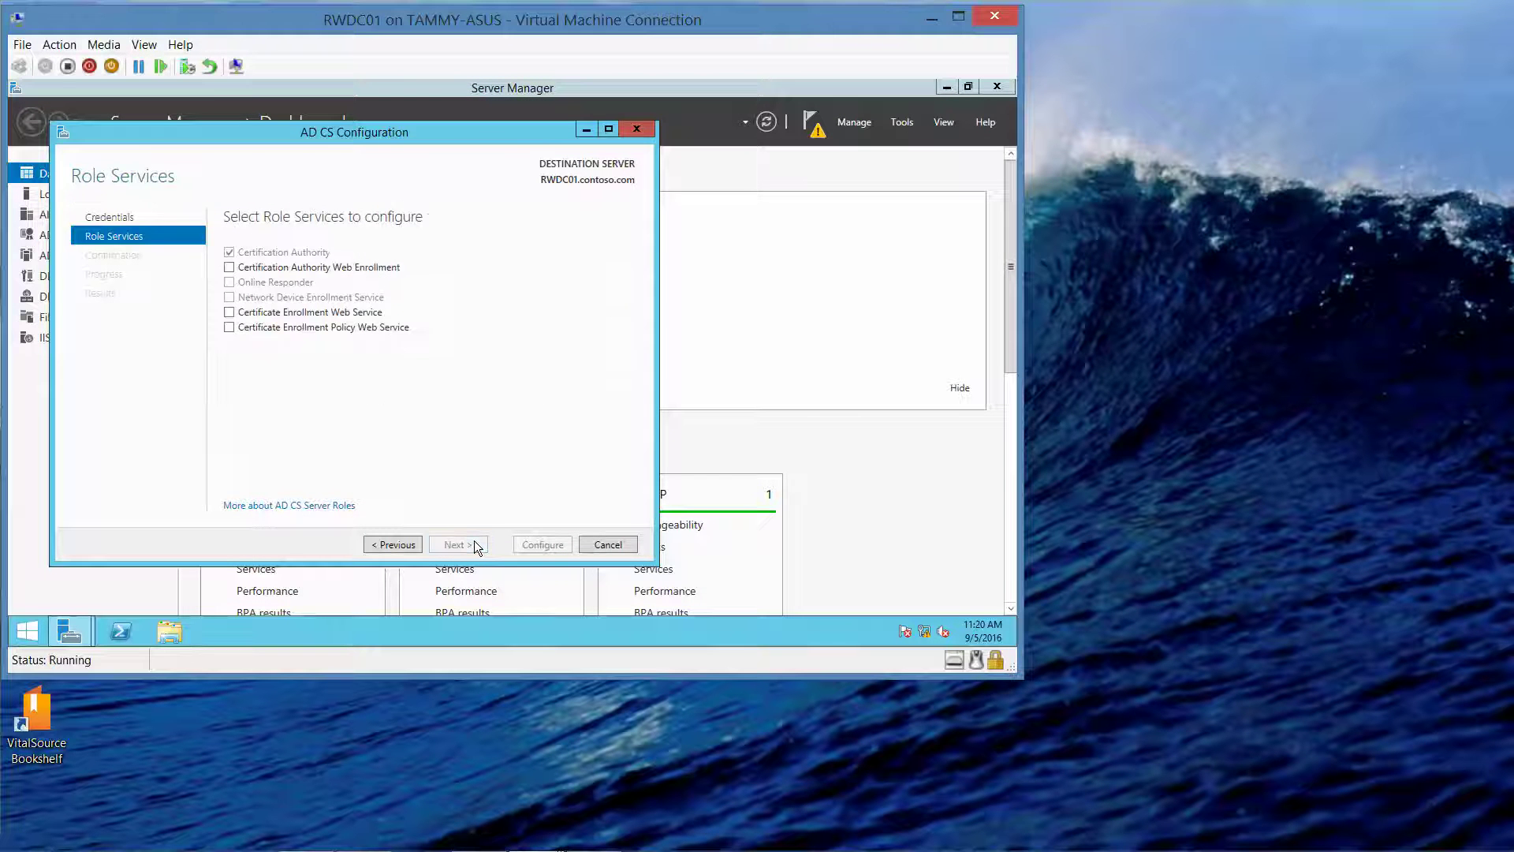
left_click(593, 545)
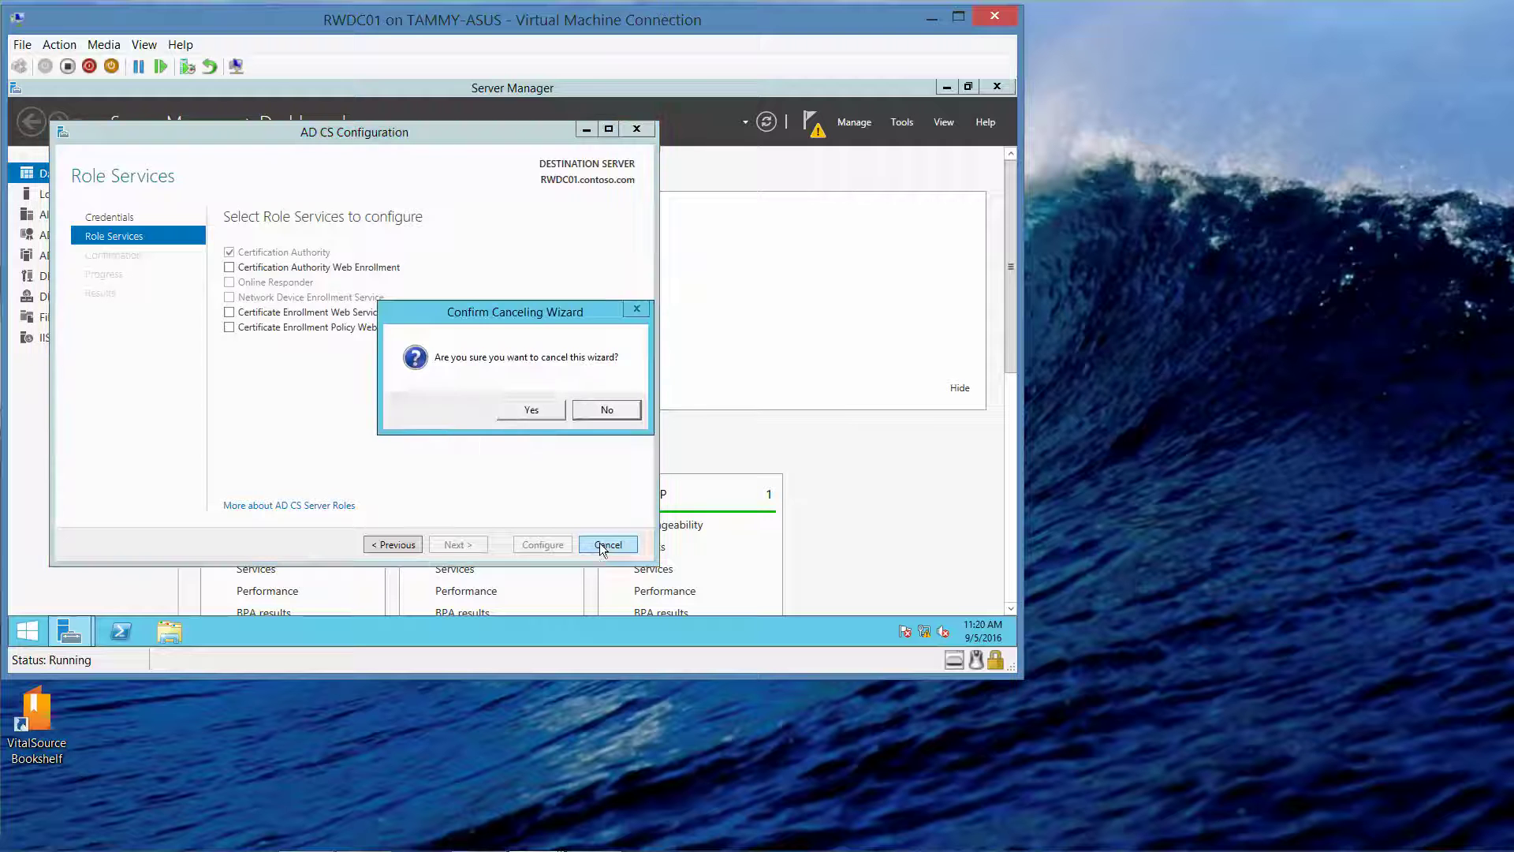
left_click(530, 410)
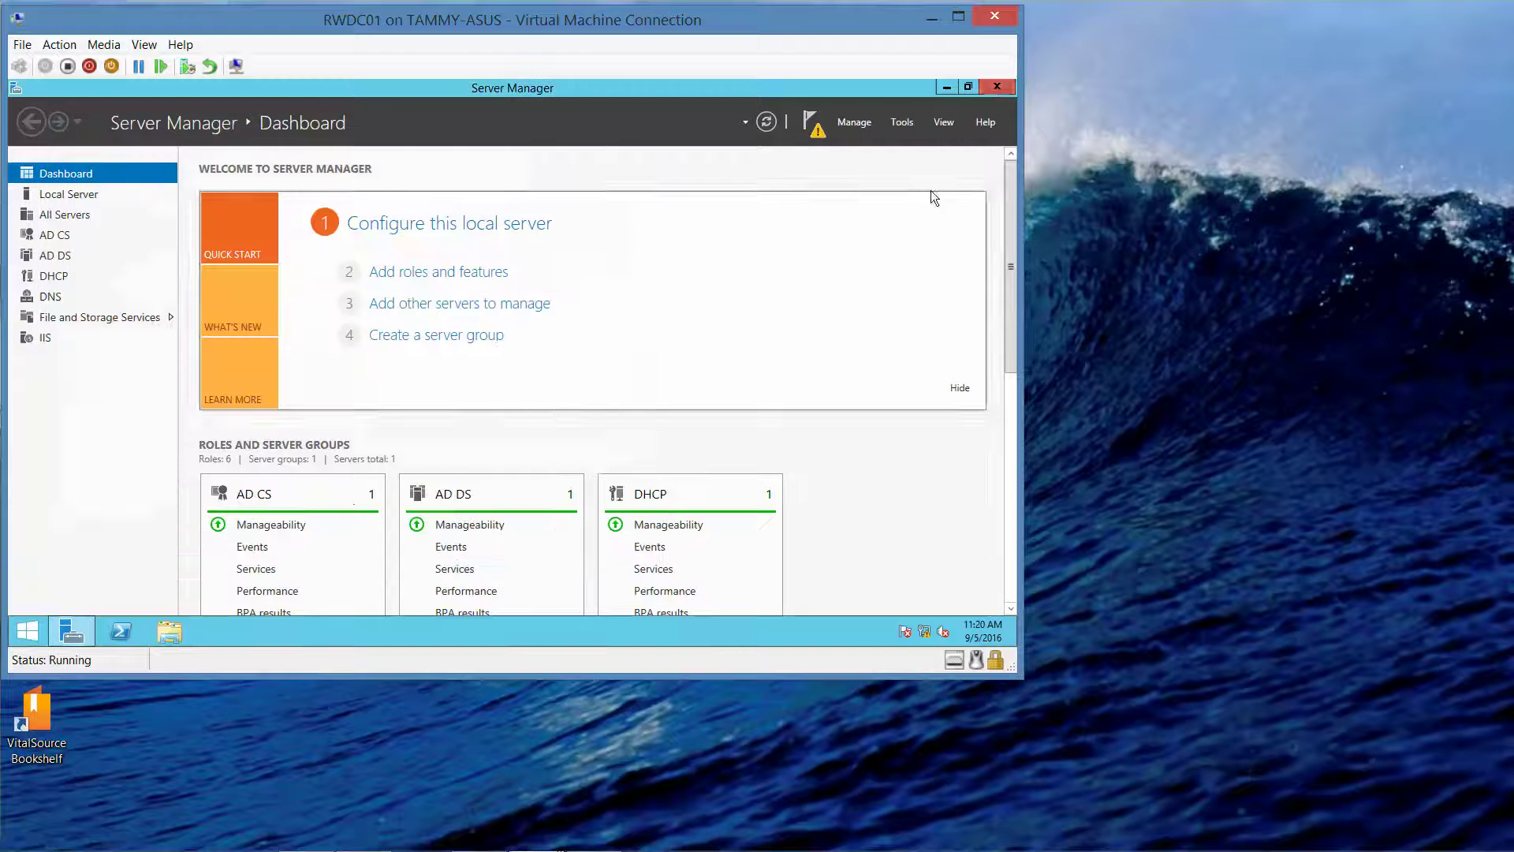
left_click(996, 86)
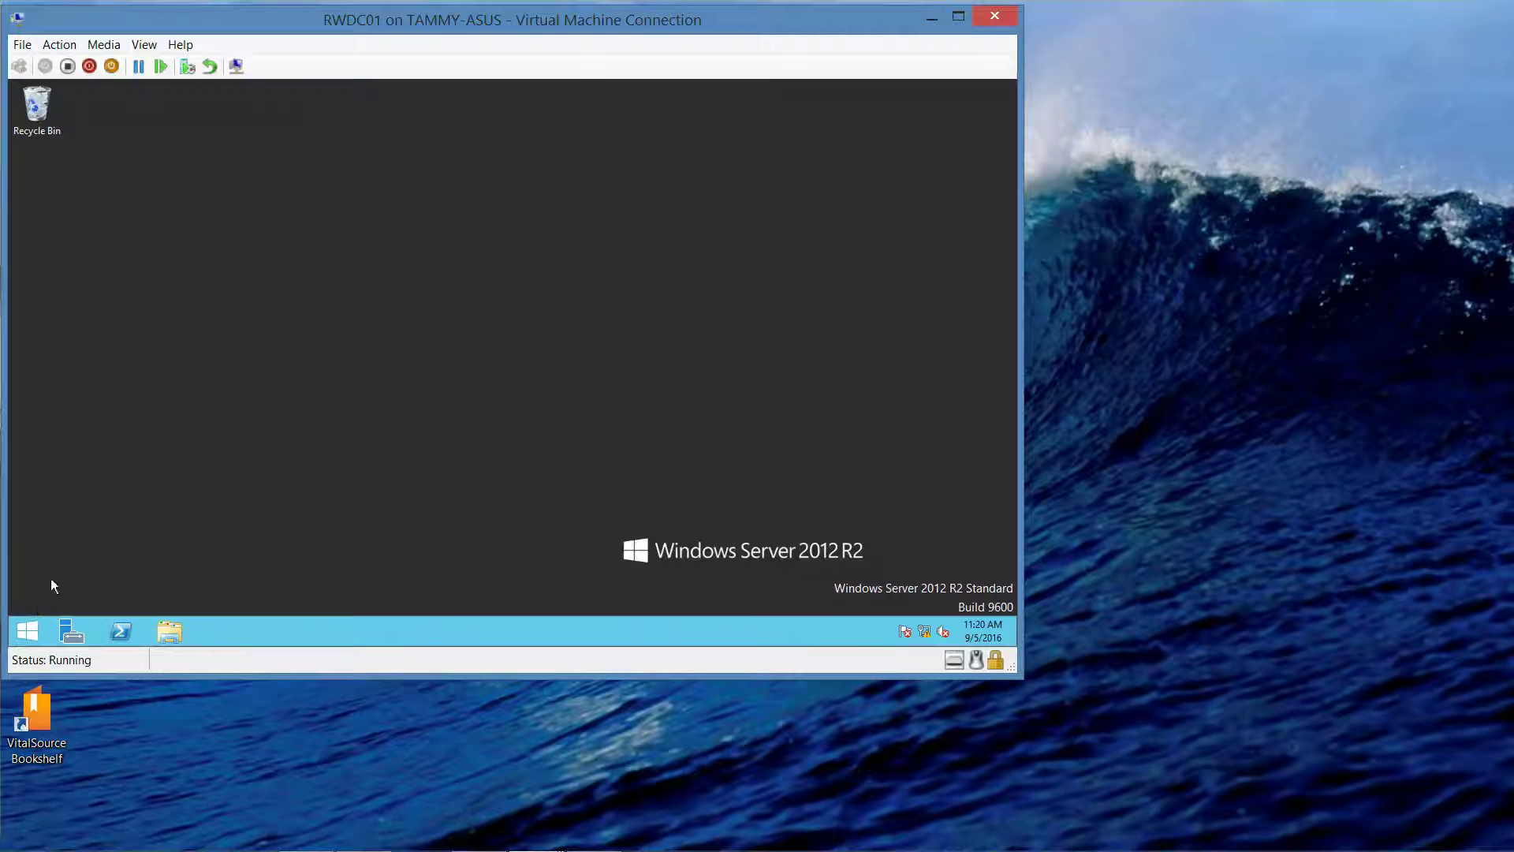
Step: Sign out of the administrator session via Start's Shut down or sign out menu
right_click(33, 634)
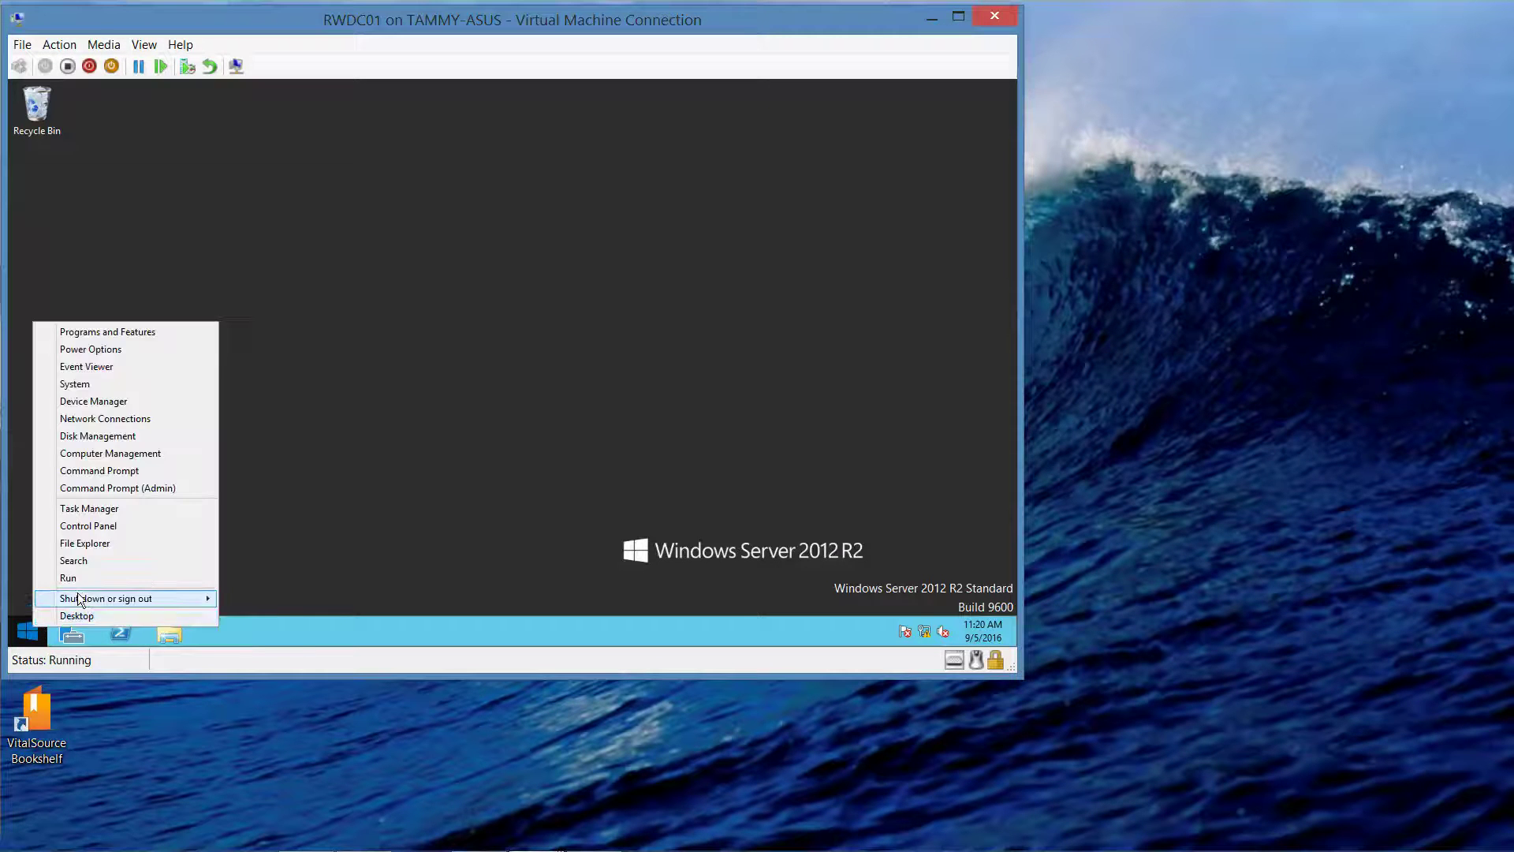
mouse_move(85, 597)
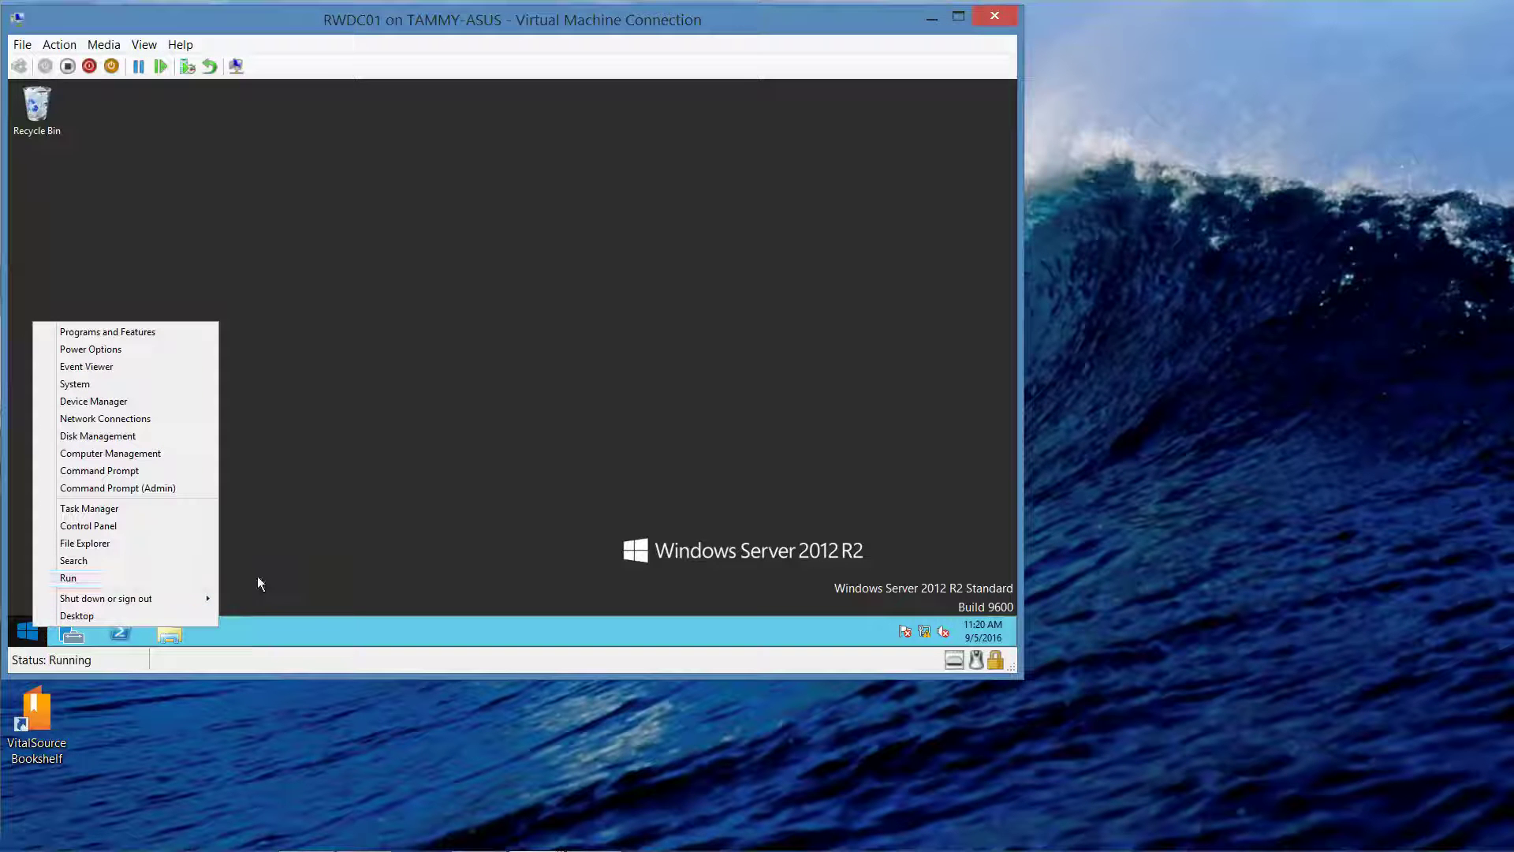
mouse_move(193, 600)
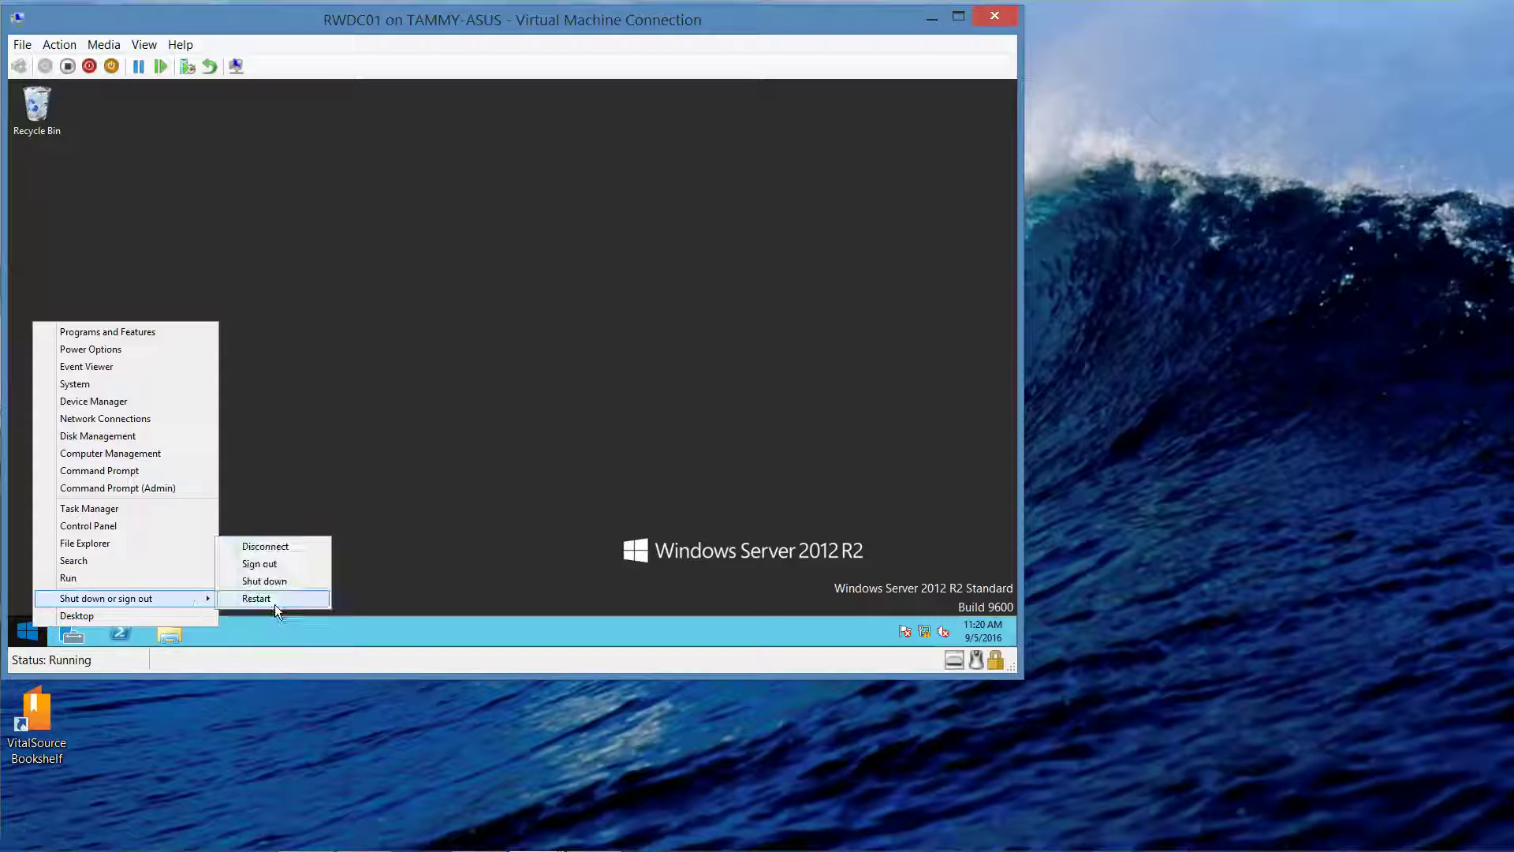
left_click(280, 564)
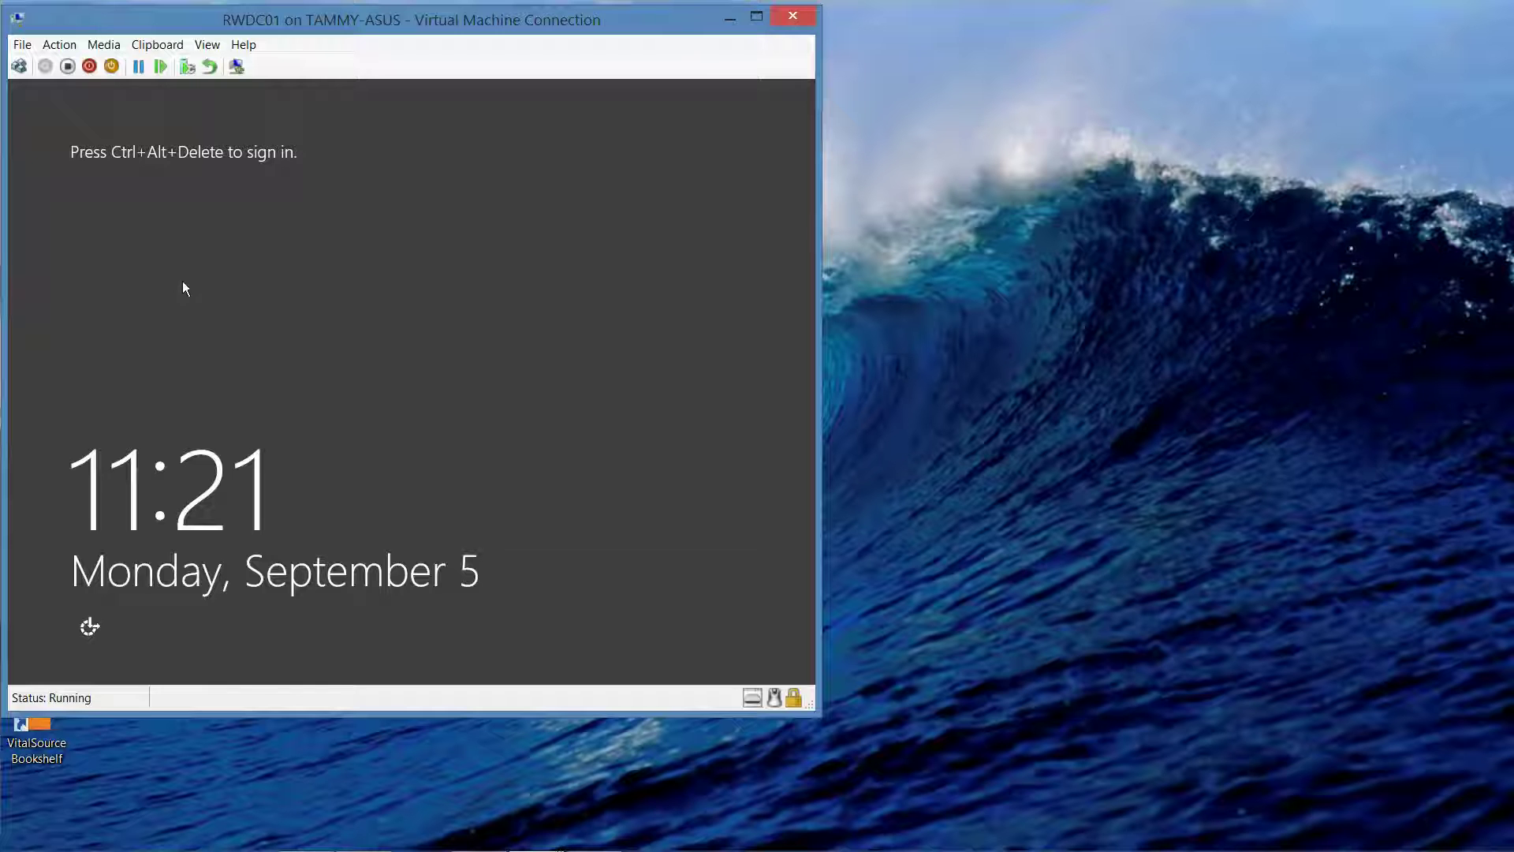
Step: Sign in as Other user with the contoso domain lab user account and its password
left_click(19, 66)
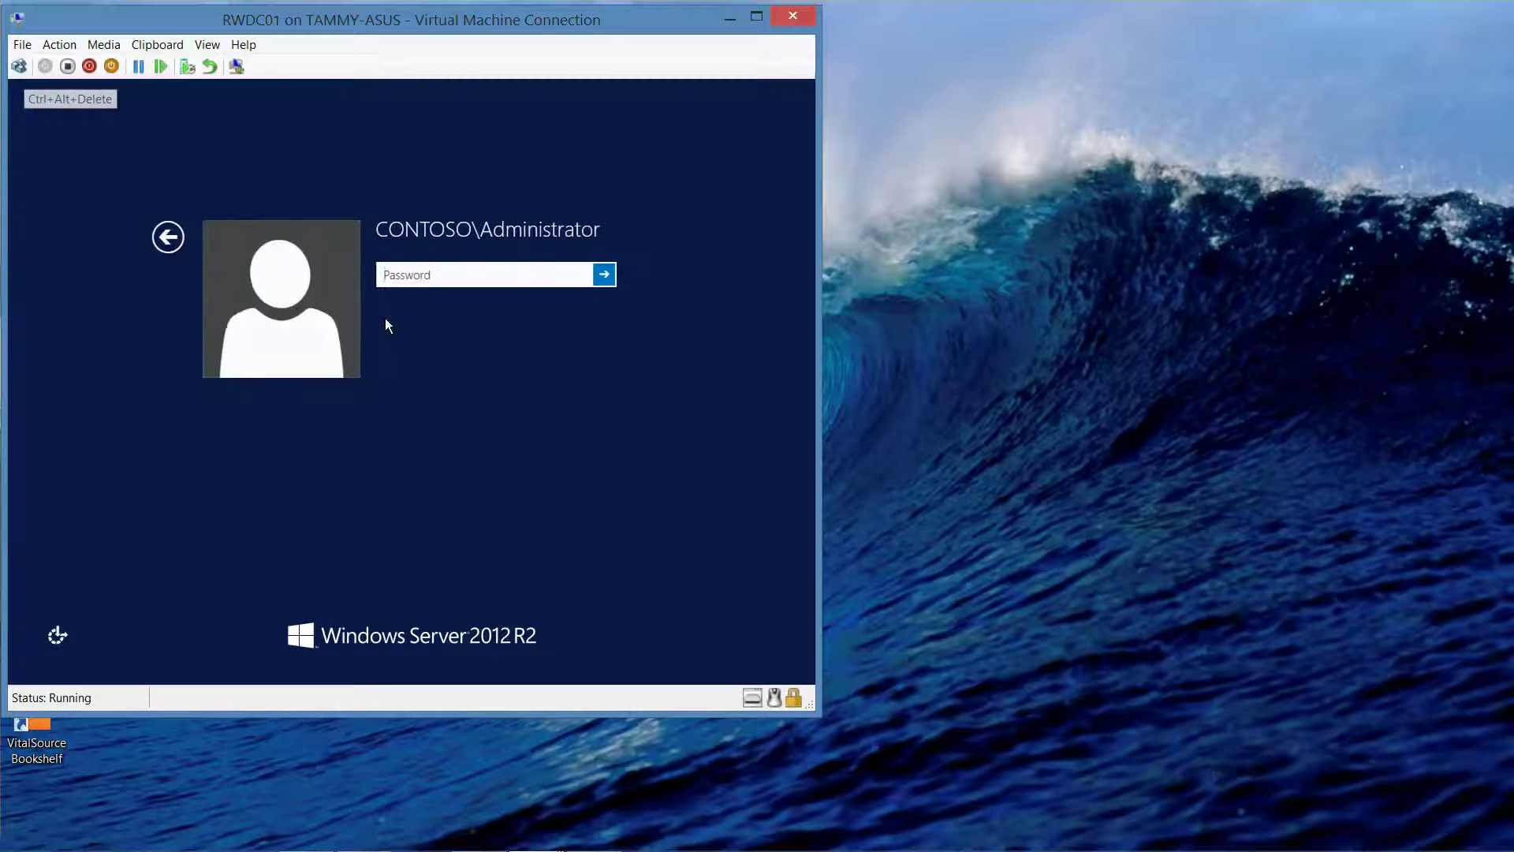
left_click(174, 244)
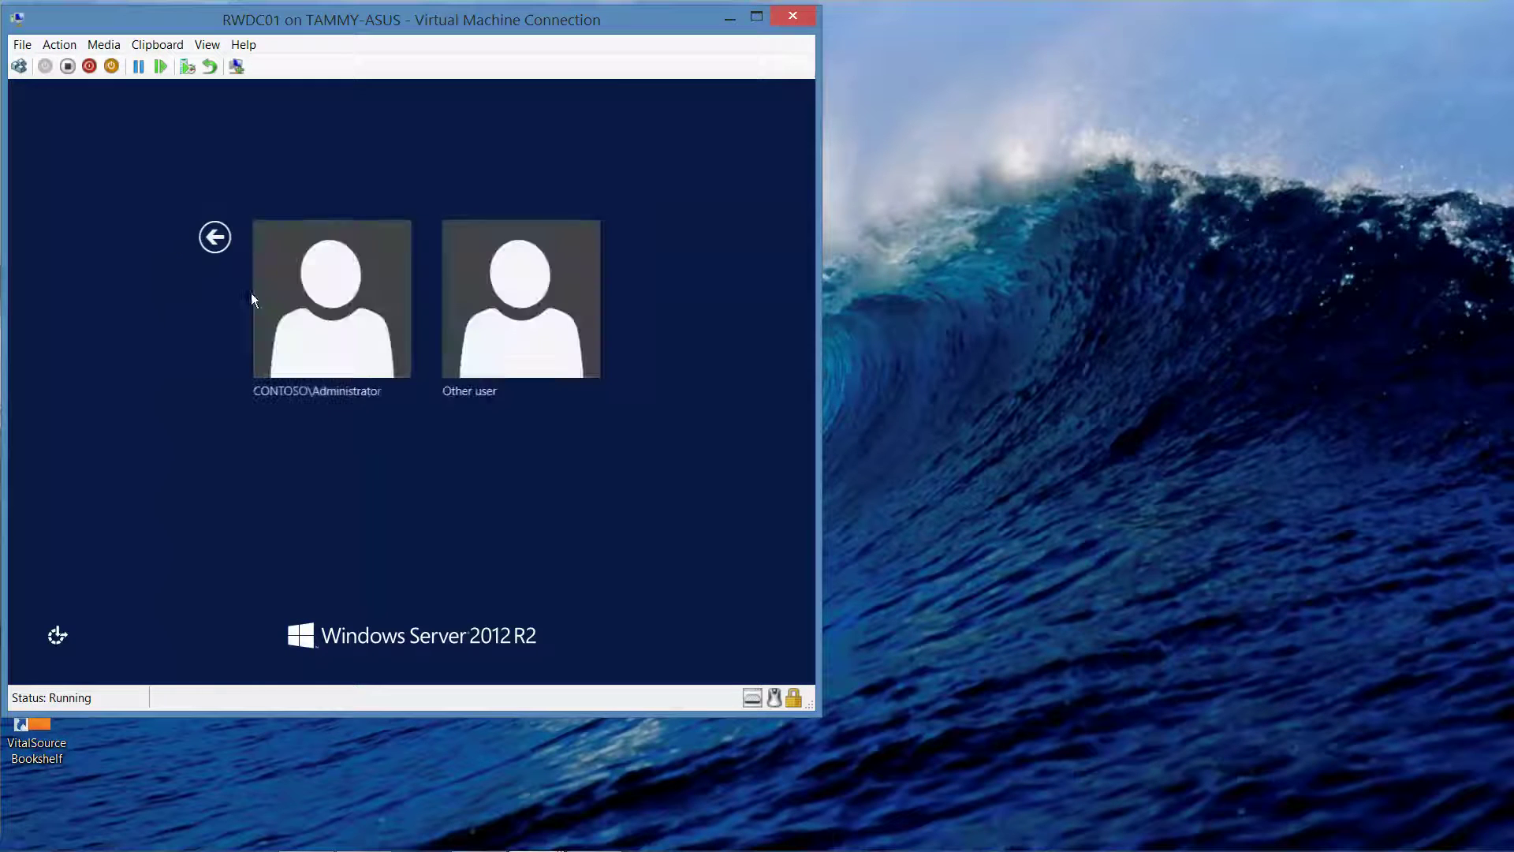
left_click(508, 371)
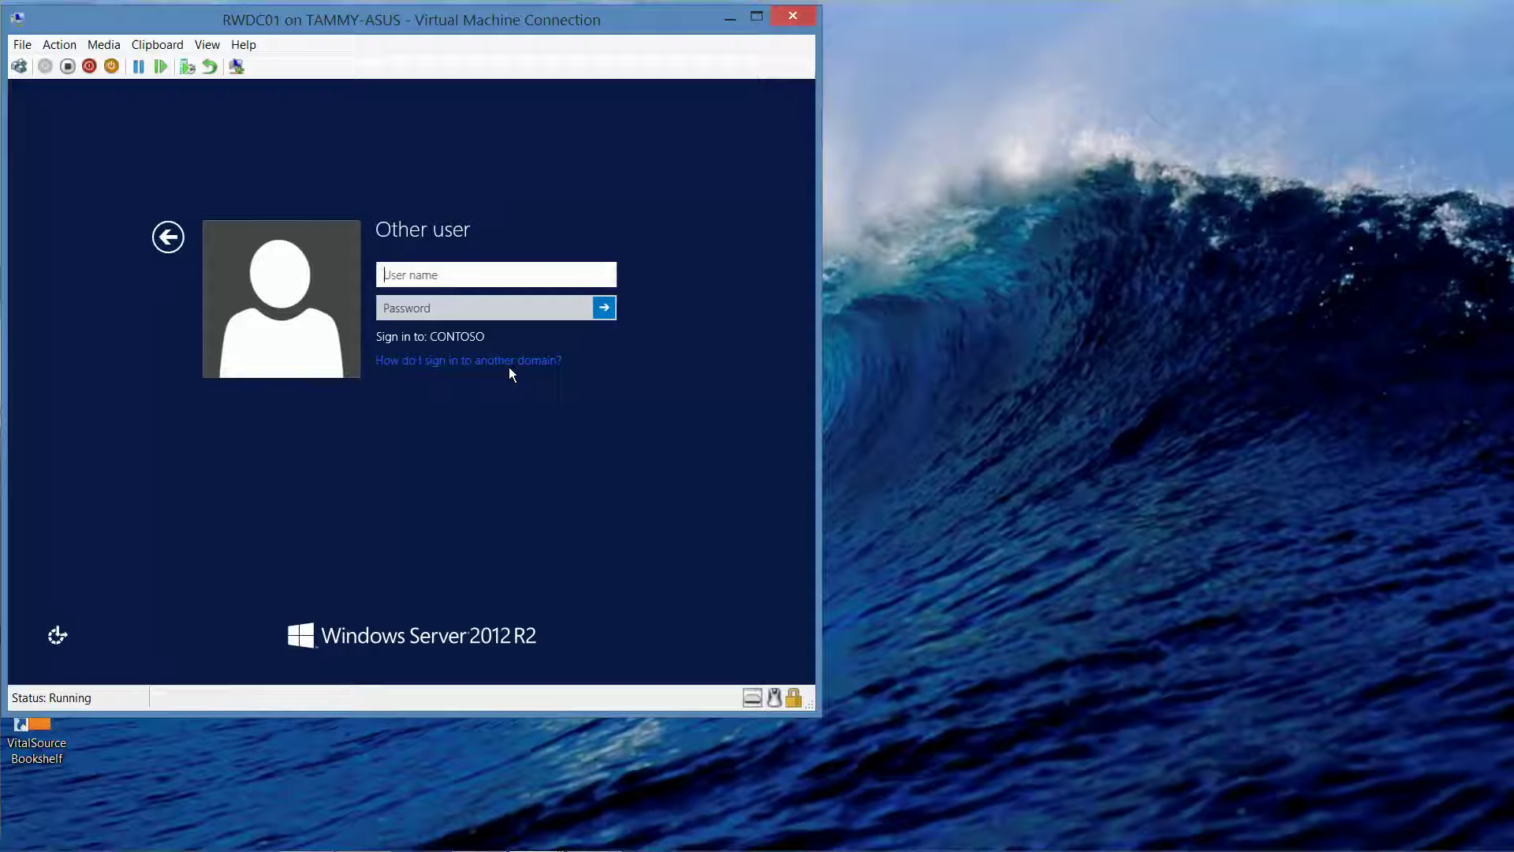
type("contoso")
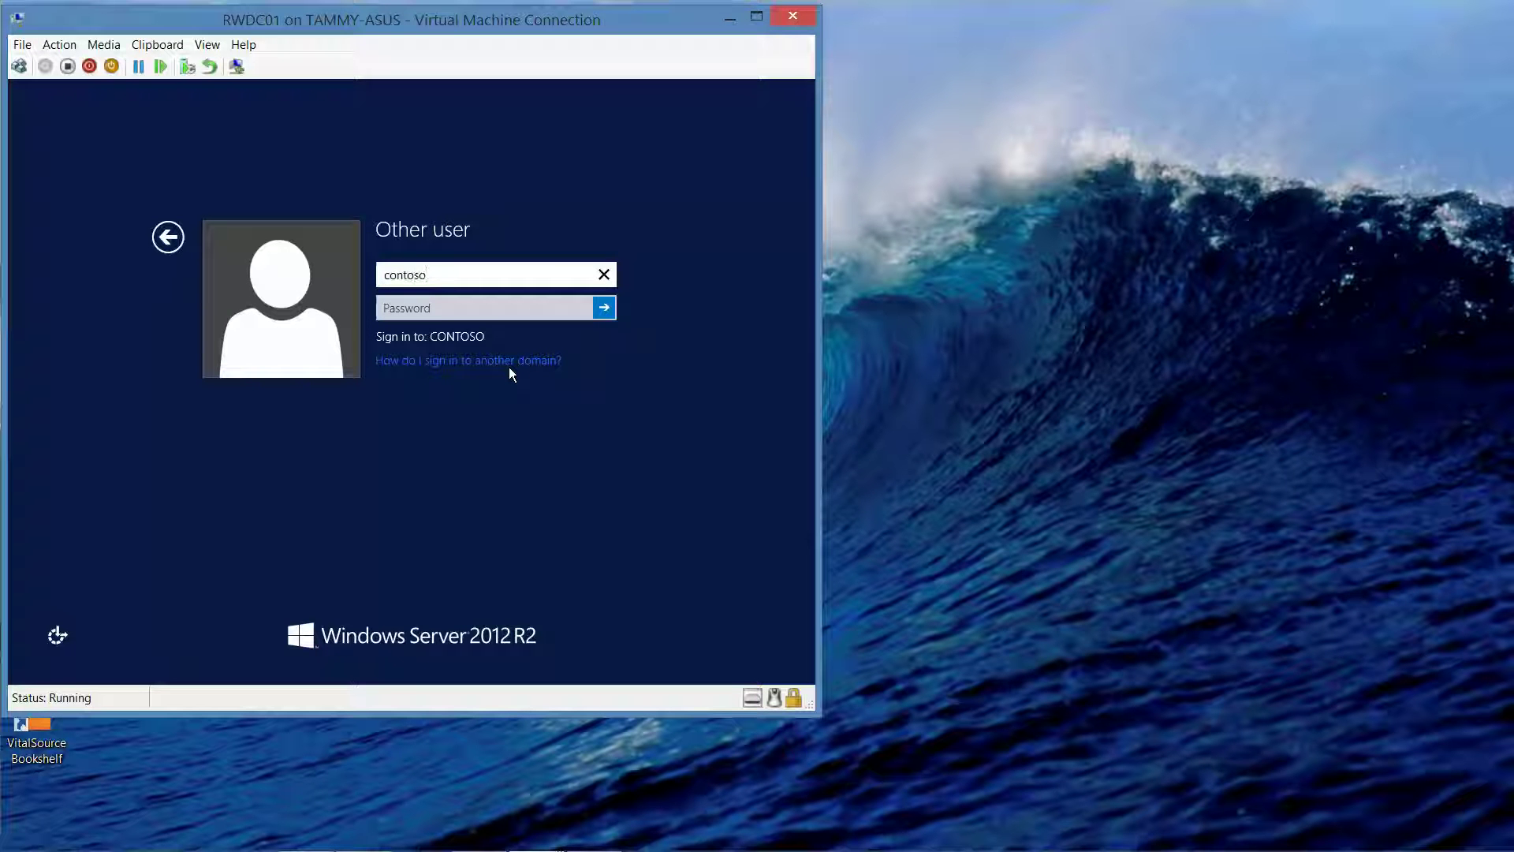
type("\\user1")
key("Tab")
type("Pa$$w0rd")
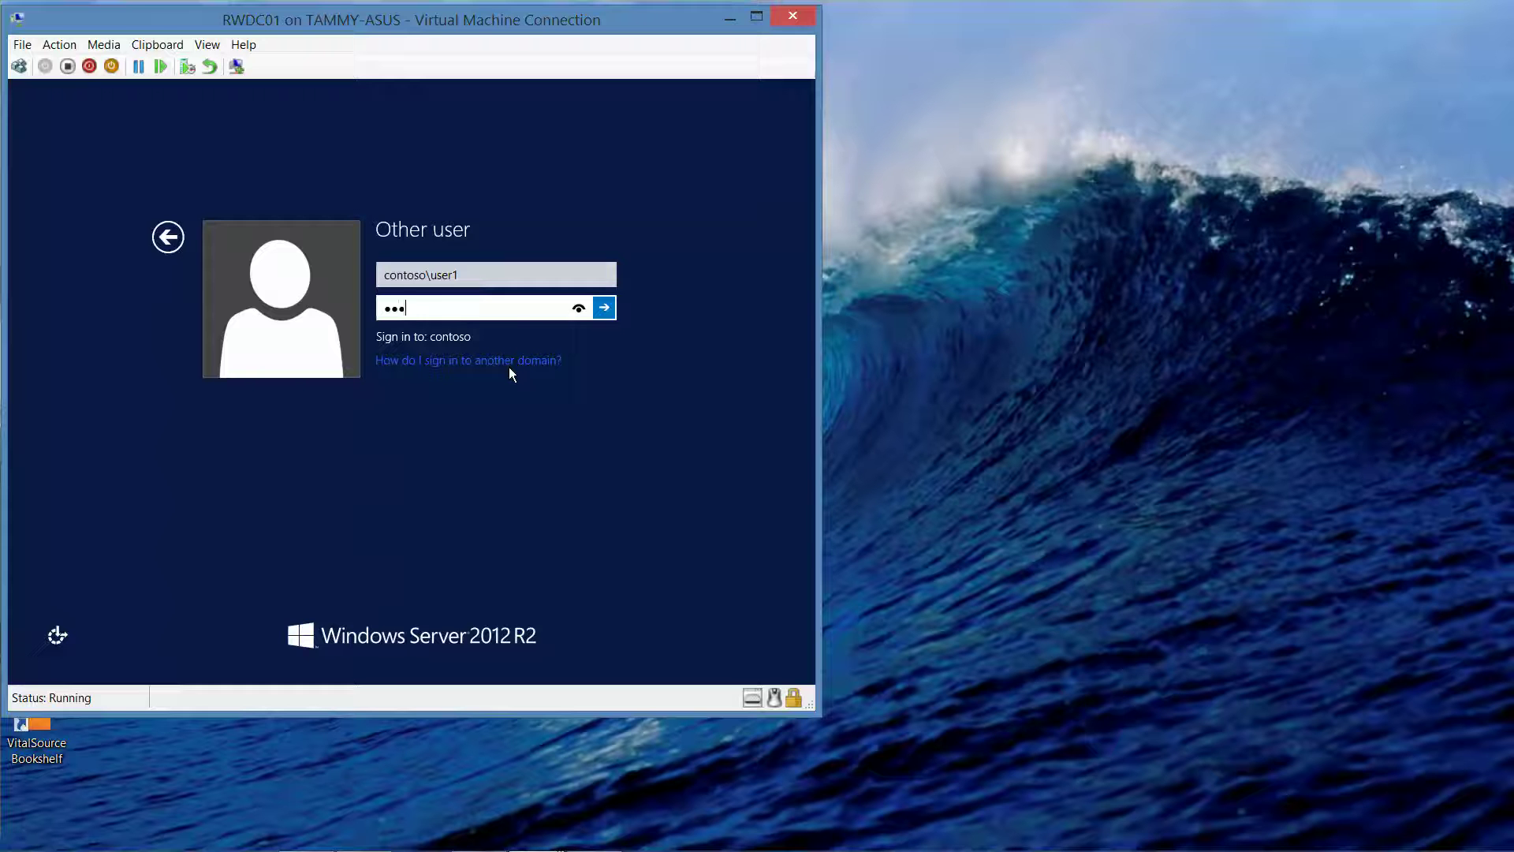
key("Return")
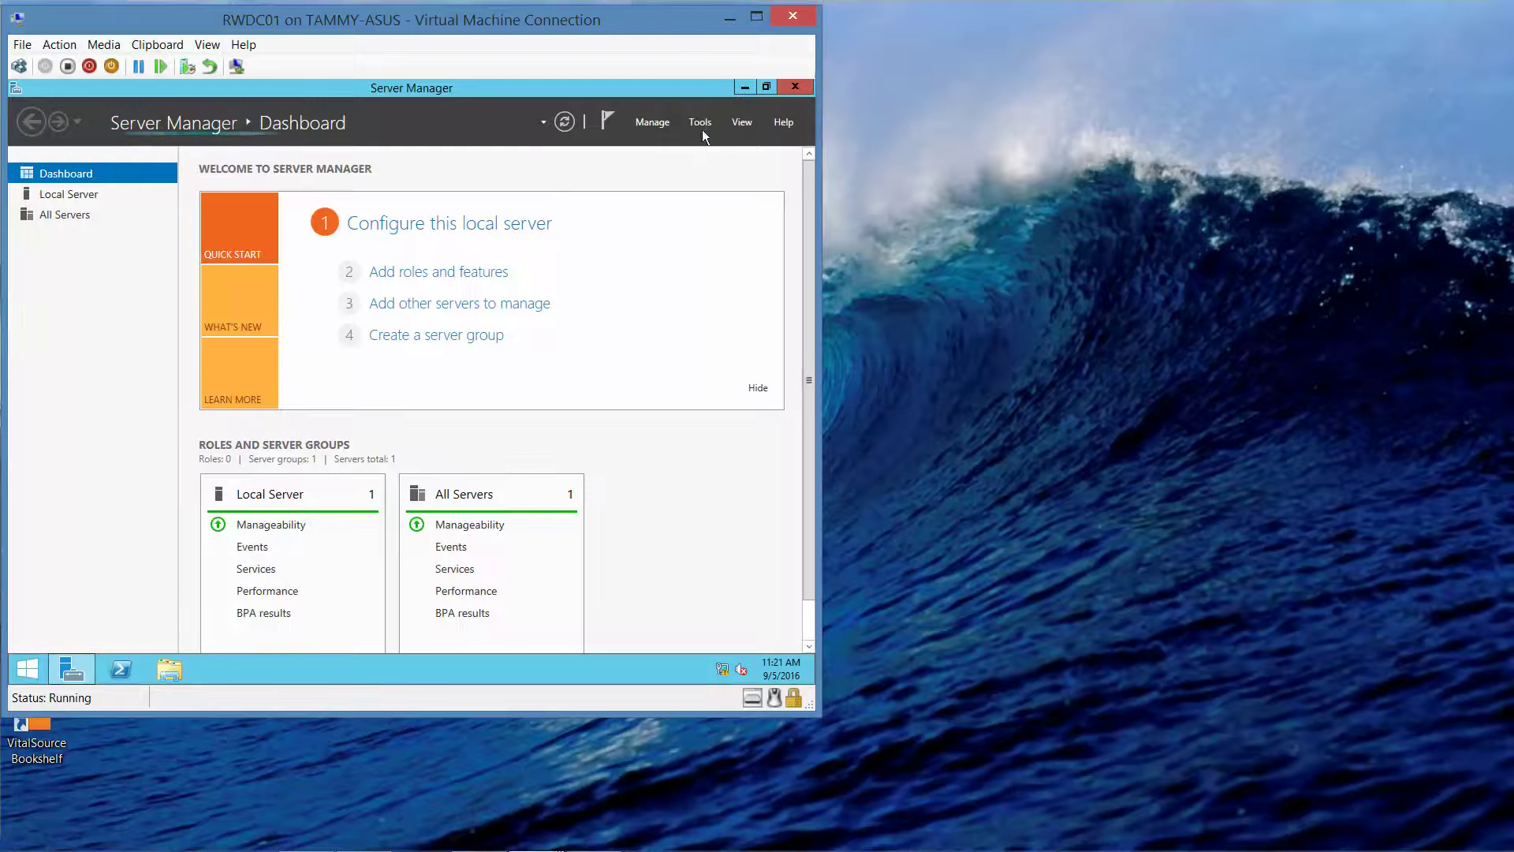
Step: Launch Group Policy Management from Server Manager's Tools menu
left_click(701, 124)
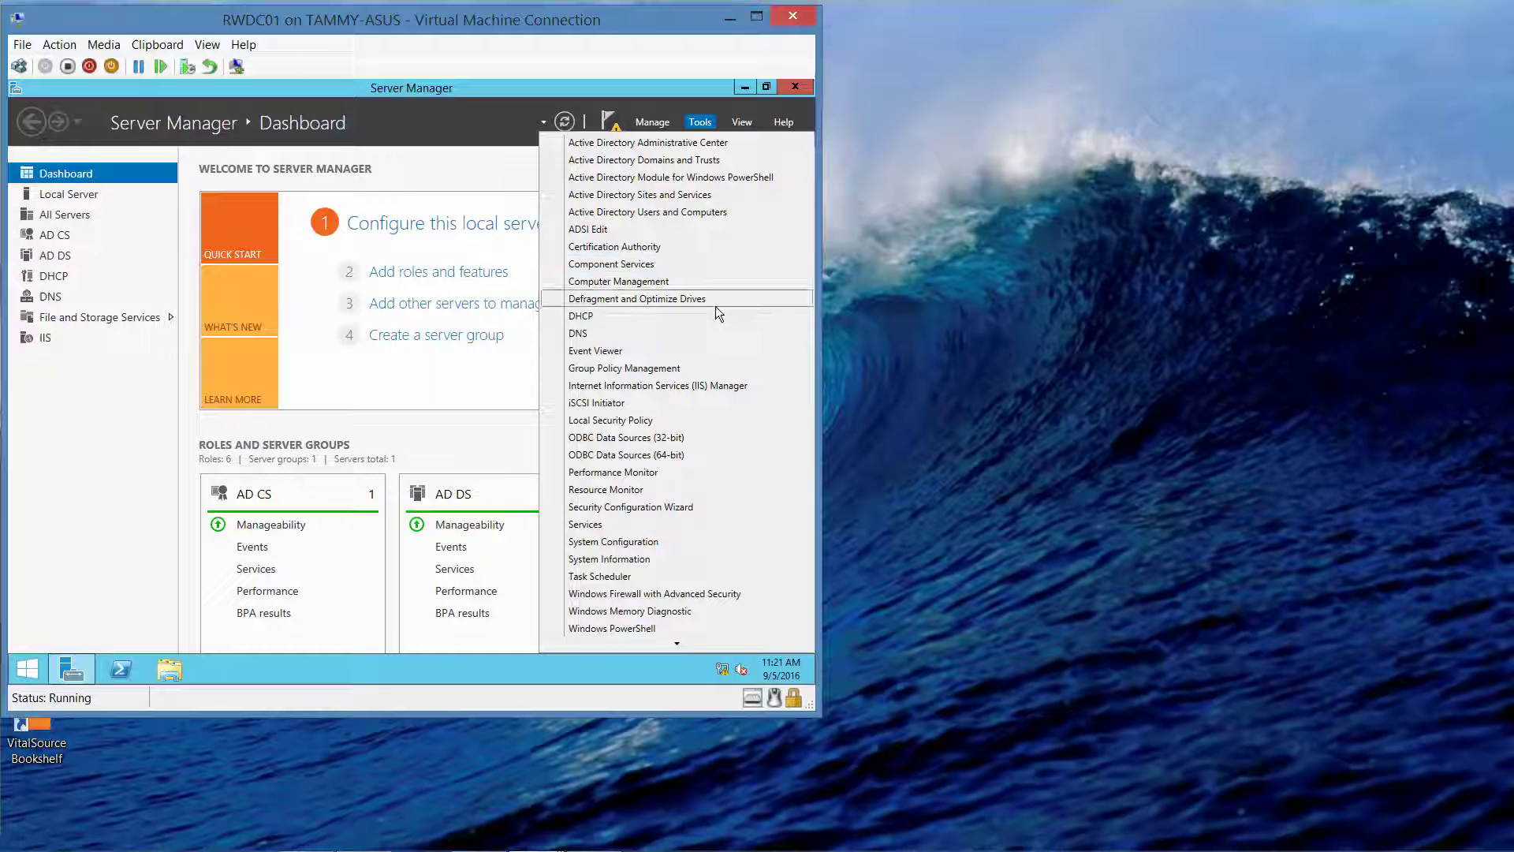
left_click(655, 369)
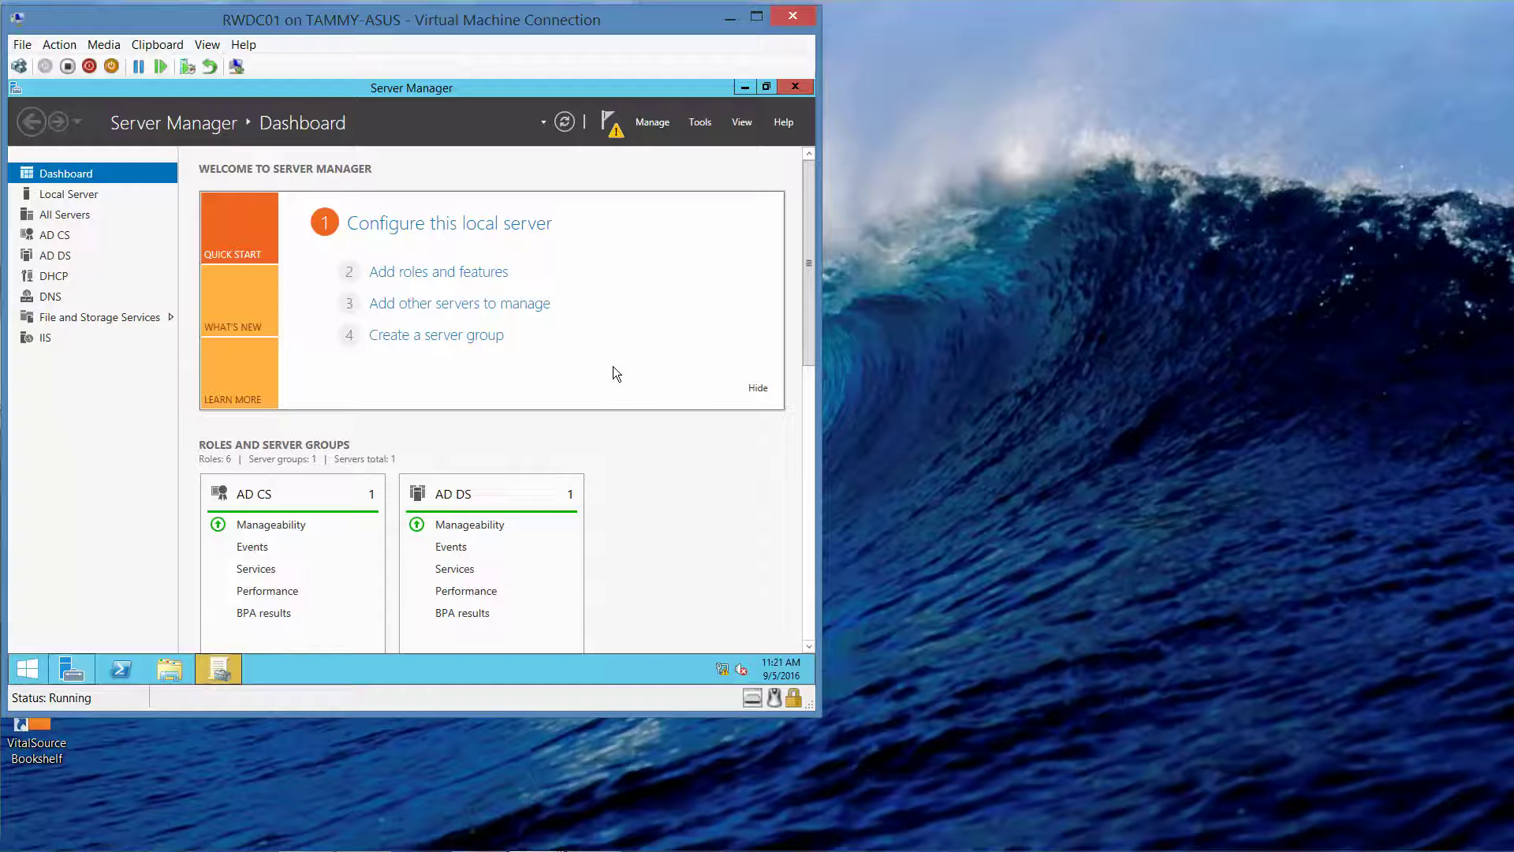
Step: Expand Forest > Domains > contoso.com in Group Policy Management and widen the tree pane
left_click(234, 672)
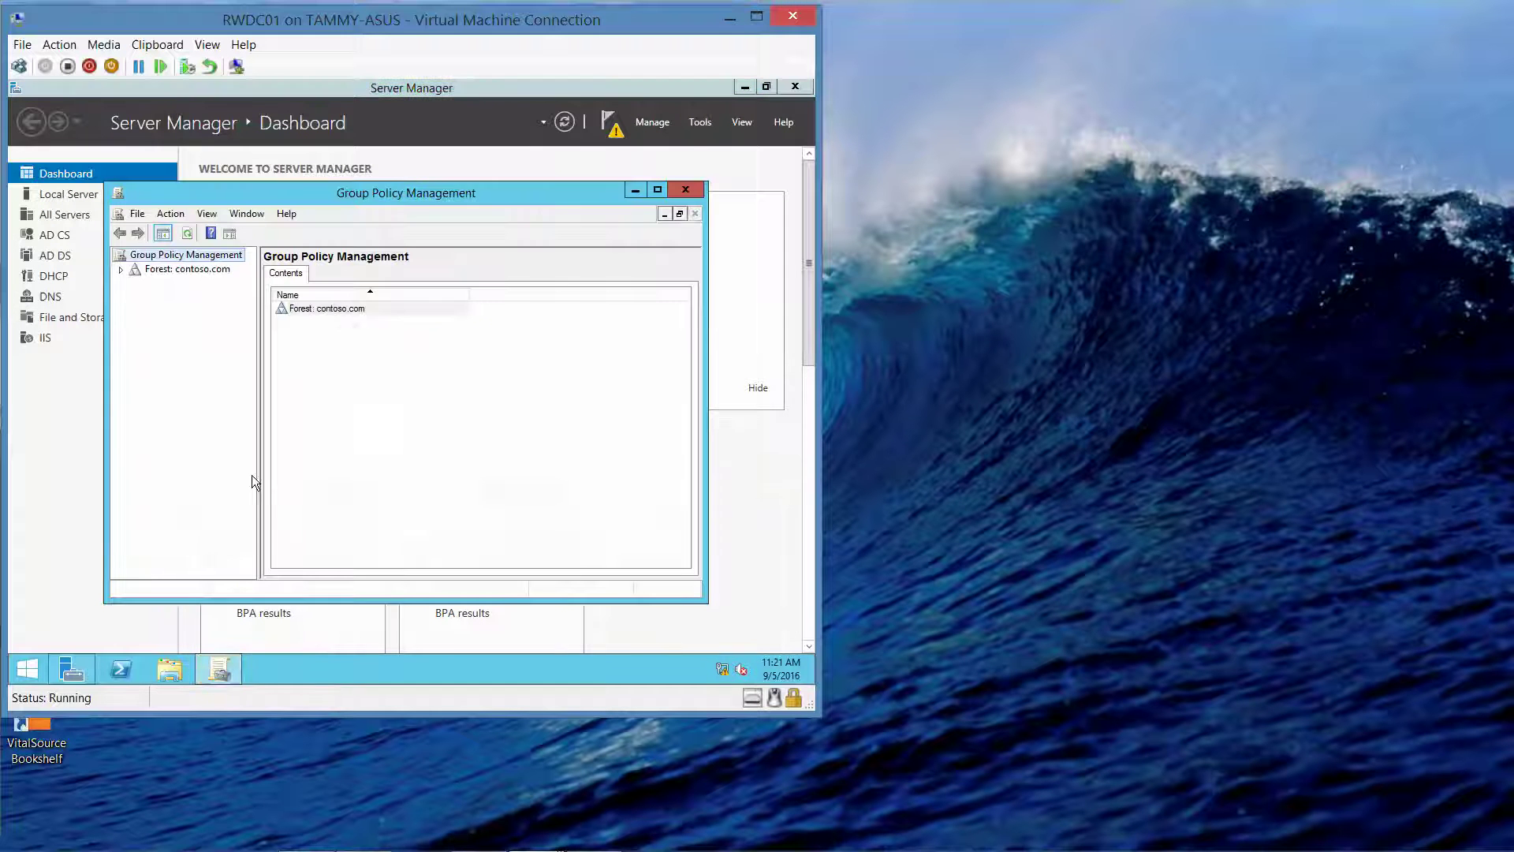
left_click(119, 270)
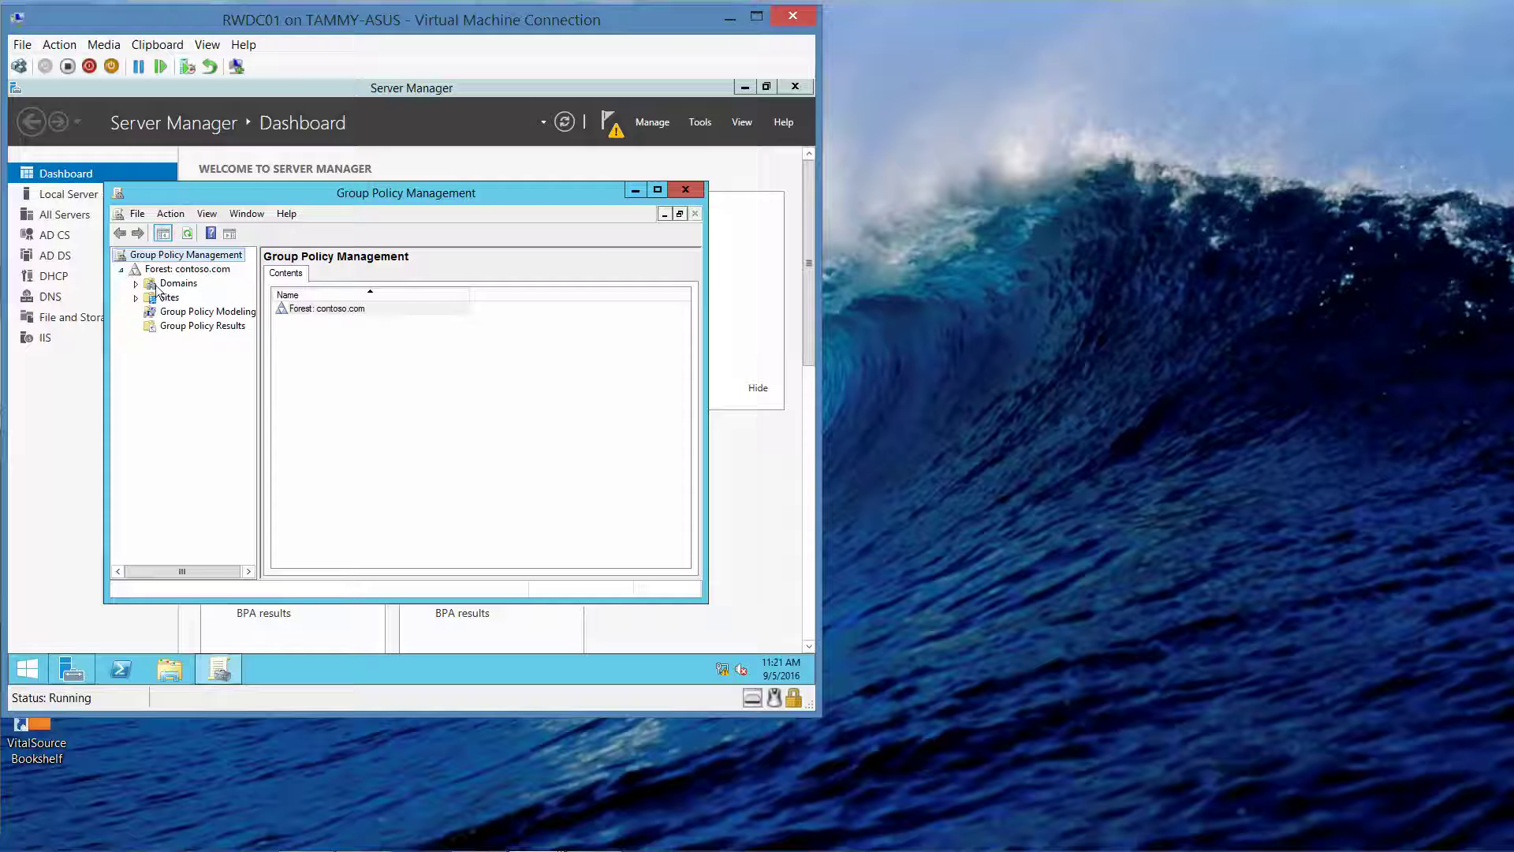
left_click(135, 286)
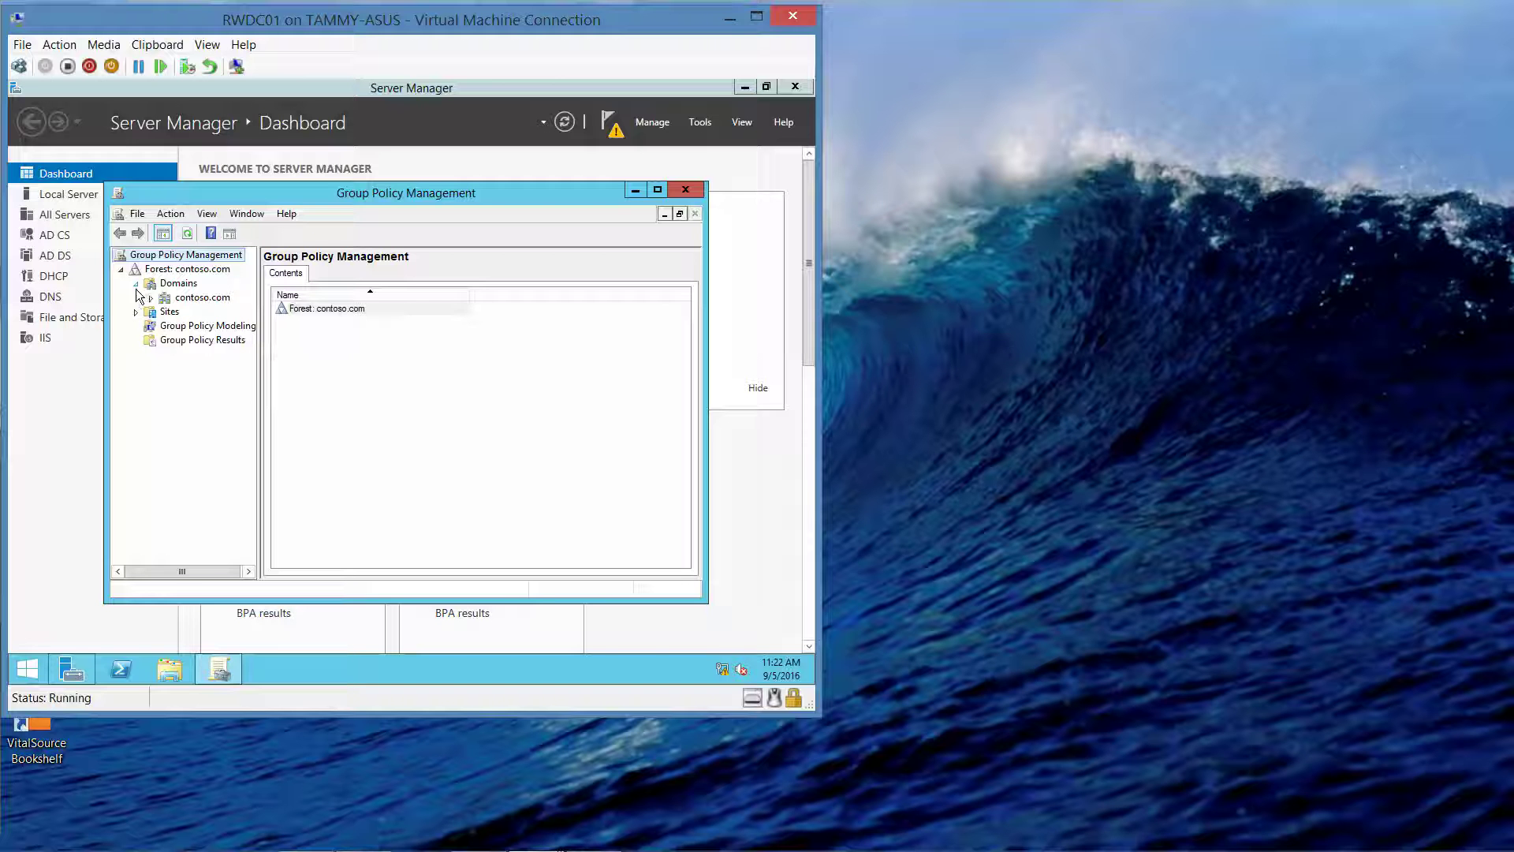
left_click(151, 298)
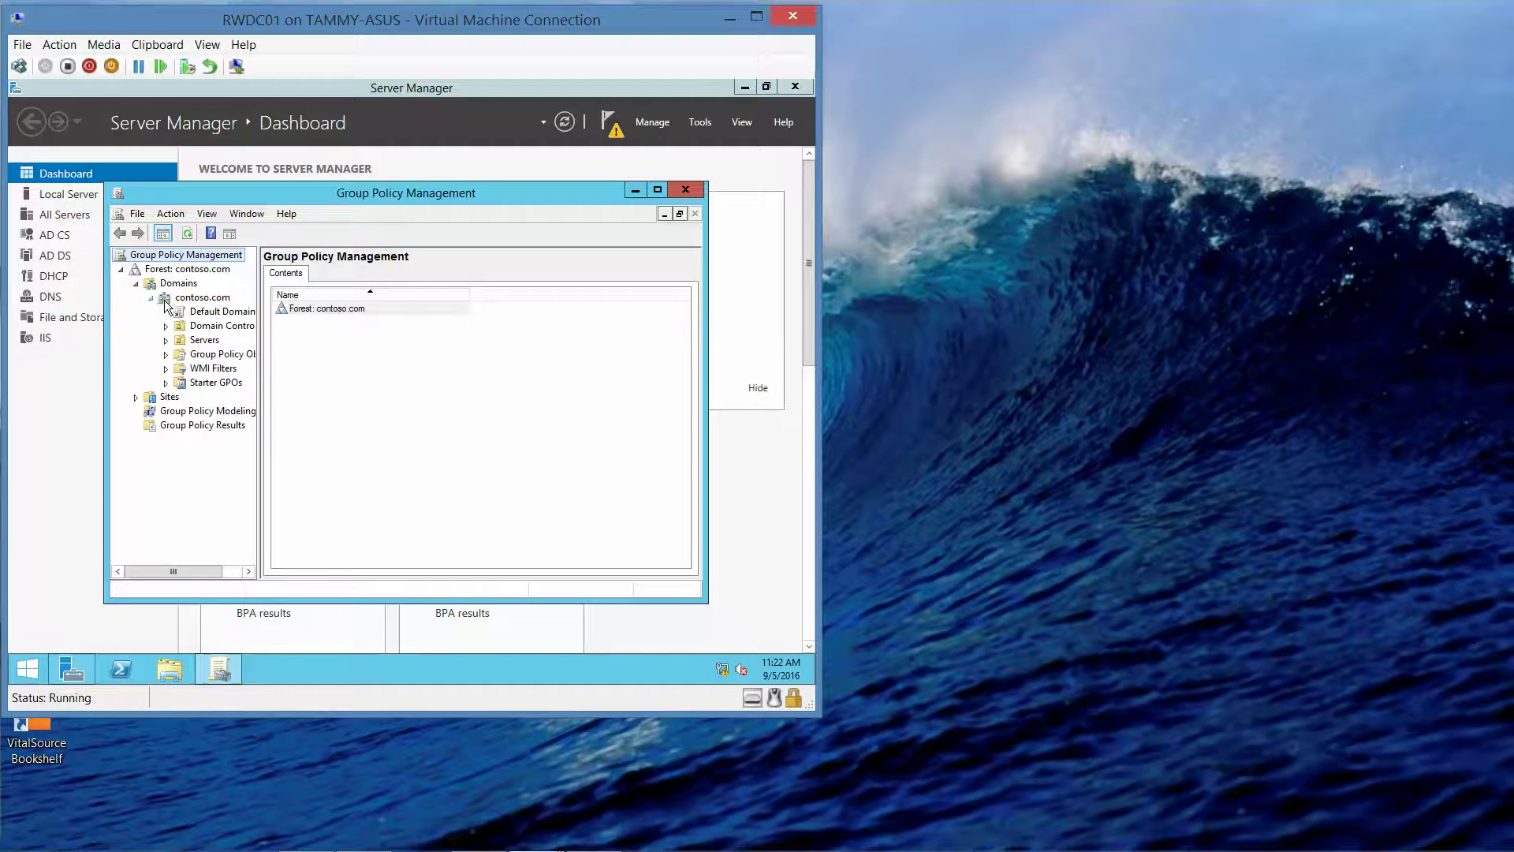
left_click(205, 298)
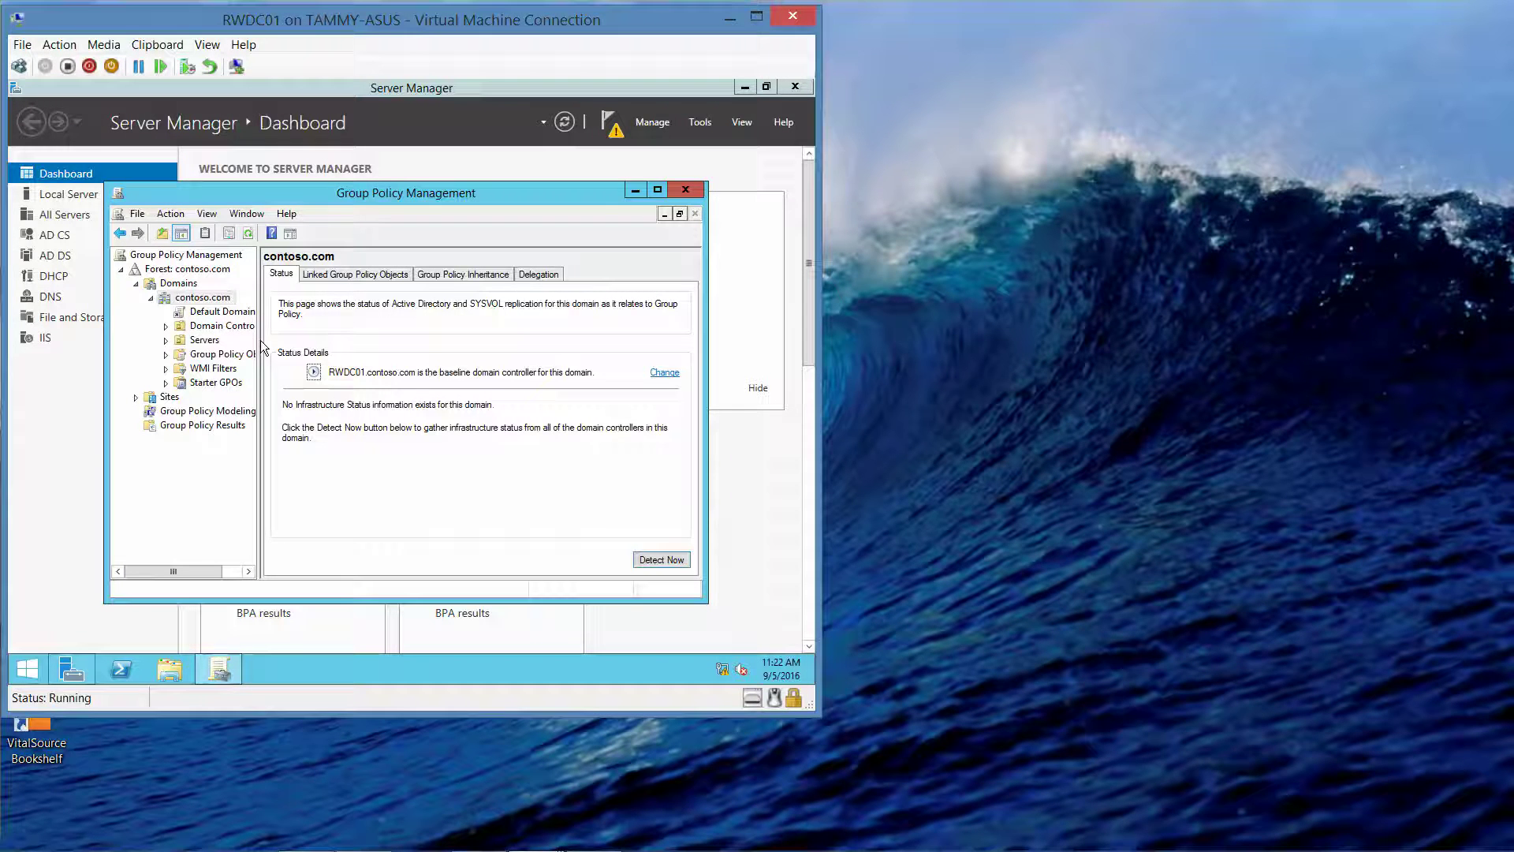
left_click_drag(258, 340, 343, 345)
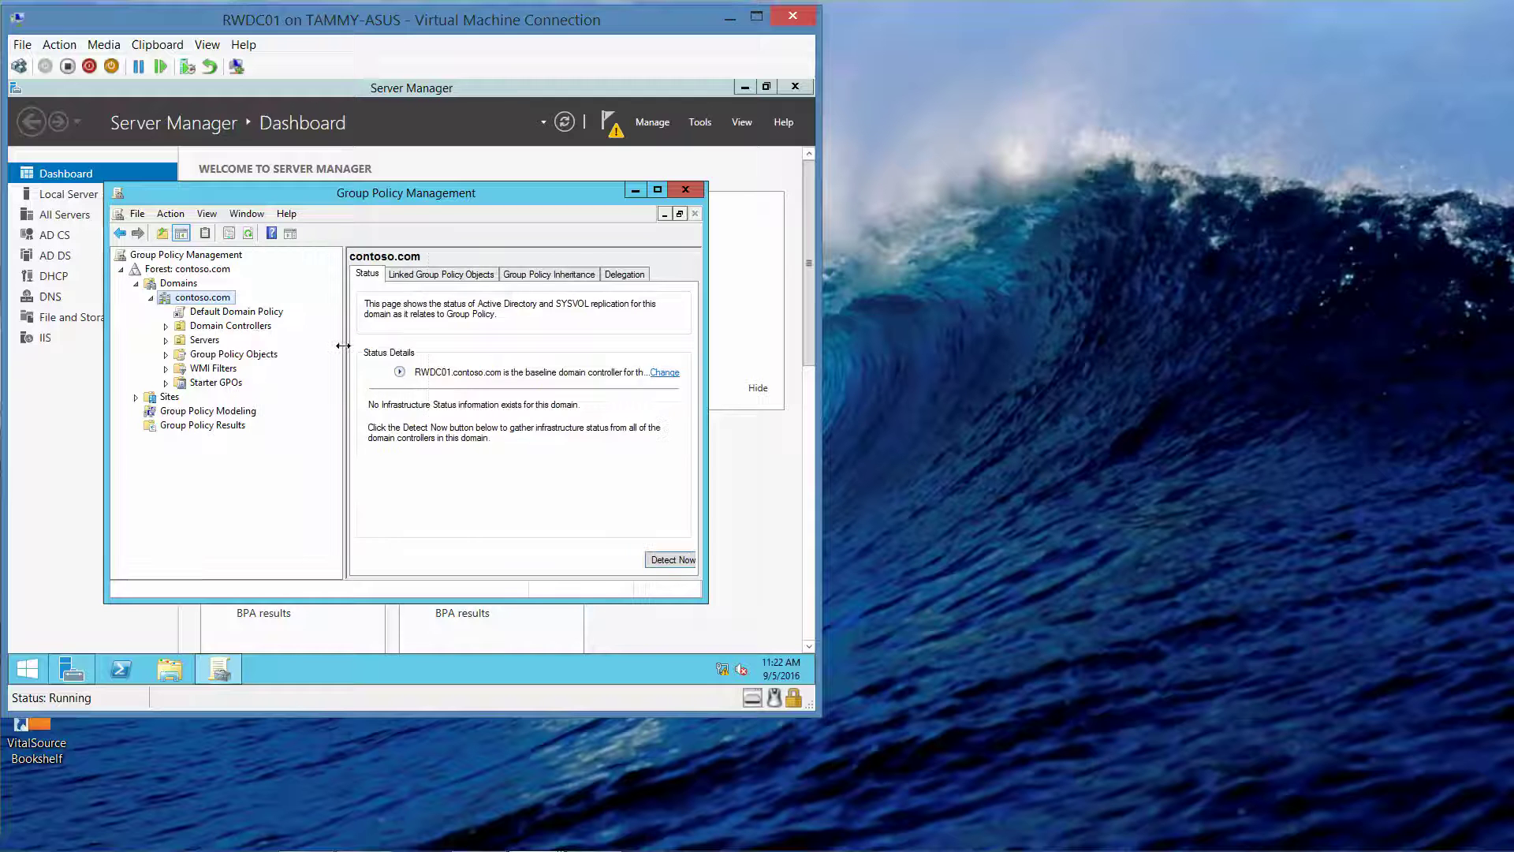
Step: Select the Default Domain Policy link, dismiss the linked-GPO warning, and bring up its actions
left_click(236, 311)
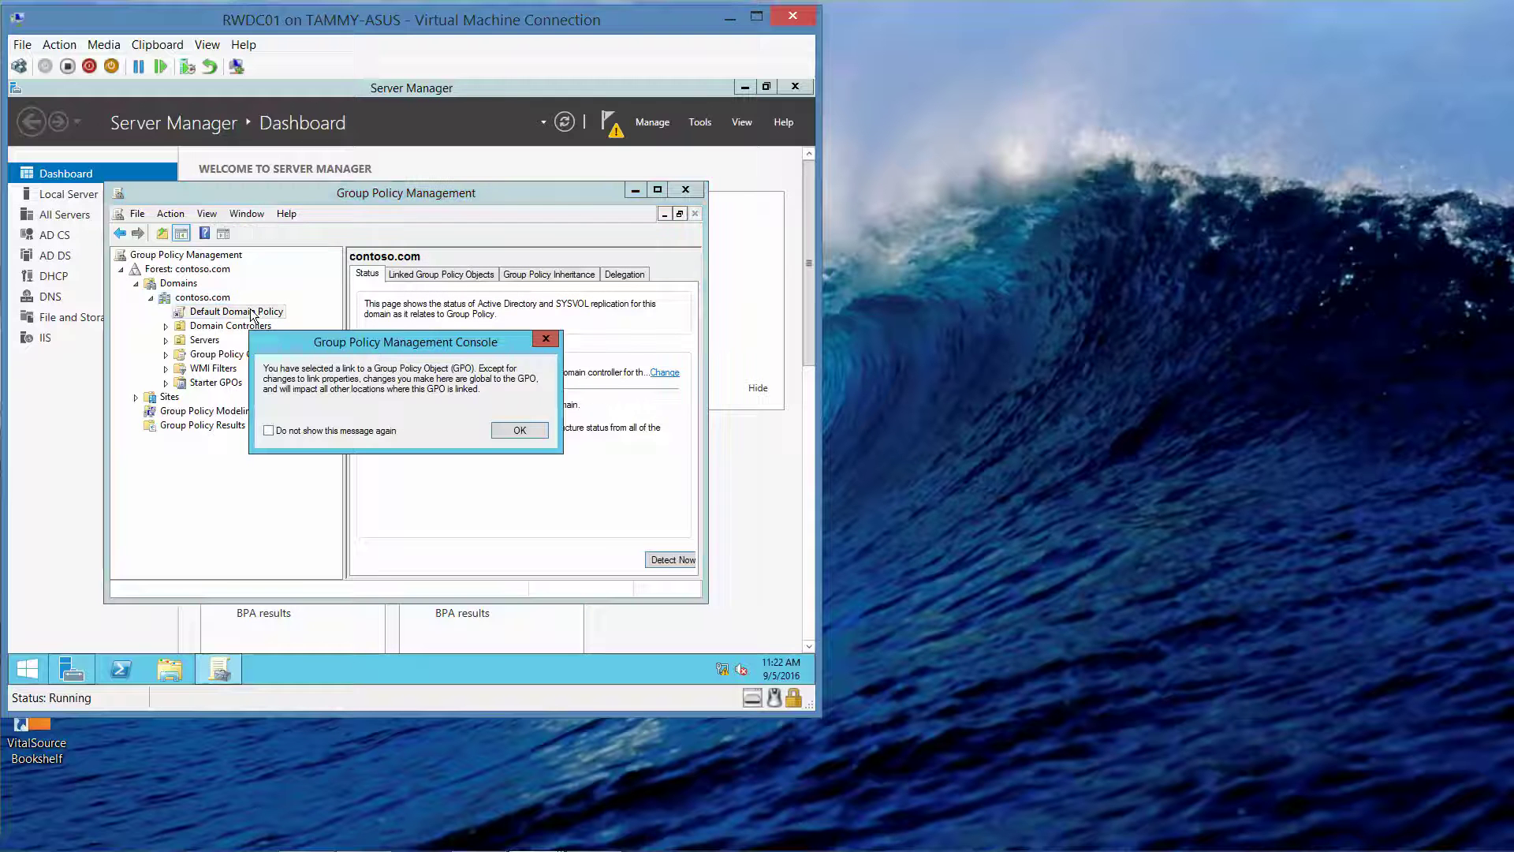
left_click(513, 434)
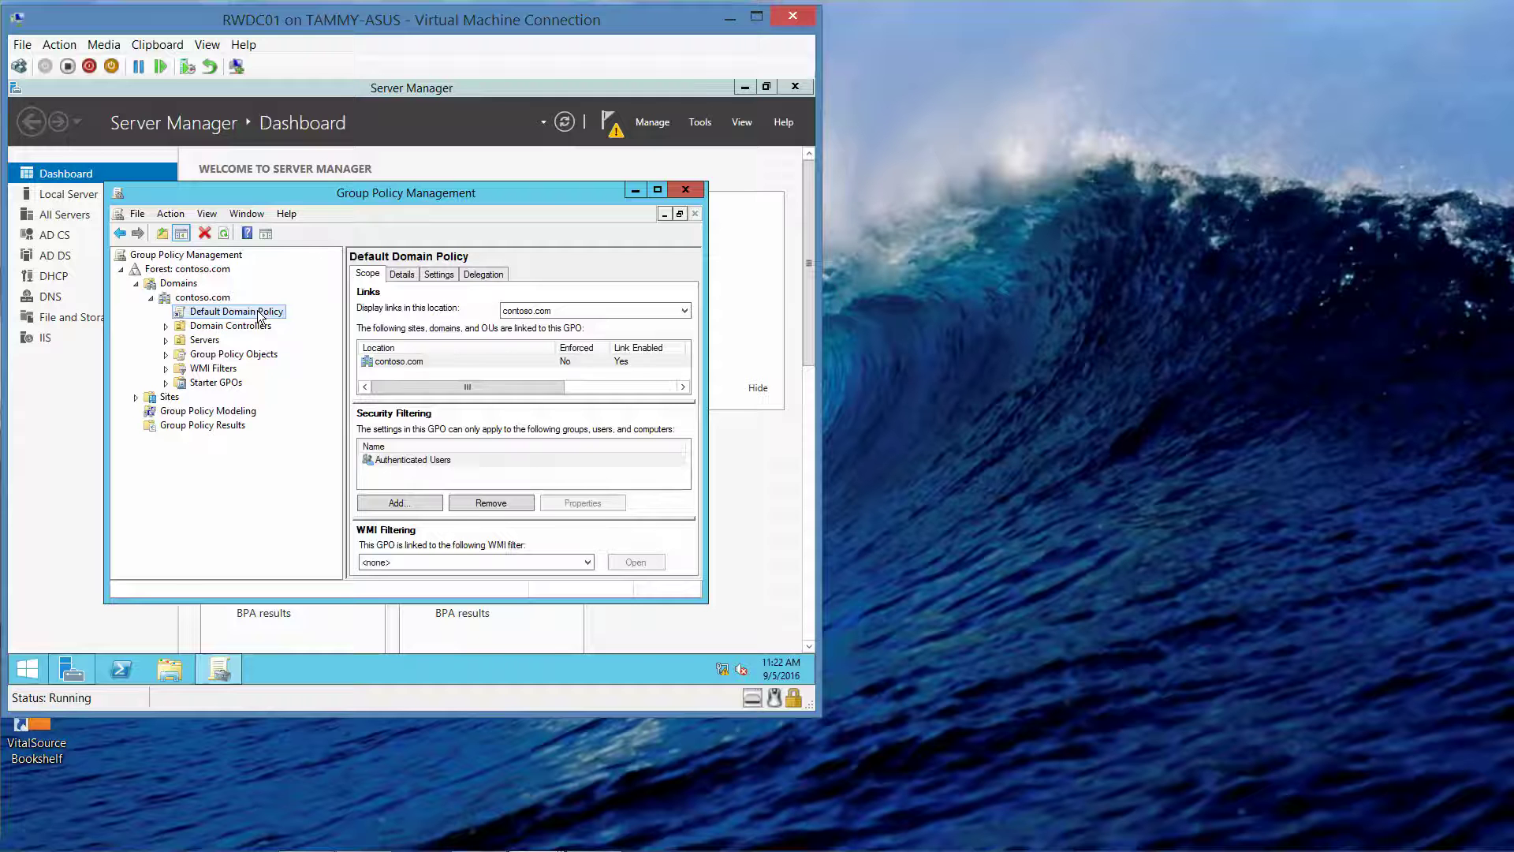
right_click(261, 315)
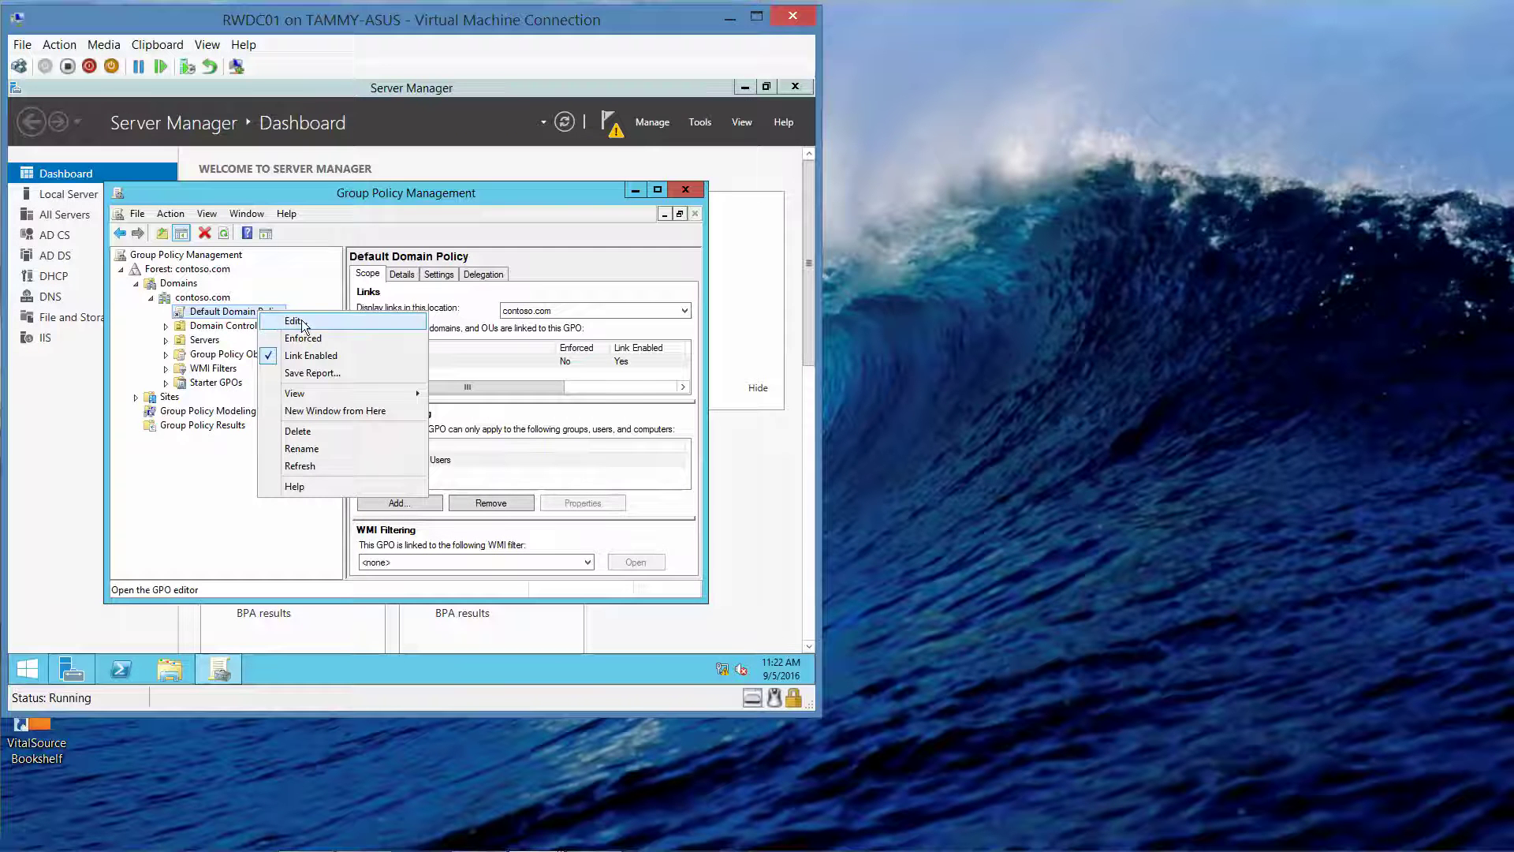
Step: Edit Default Domain Policy and expand Computer Configuration down to Security Settings > Public Key Policies
left_click(298, 319)
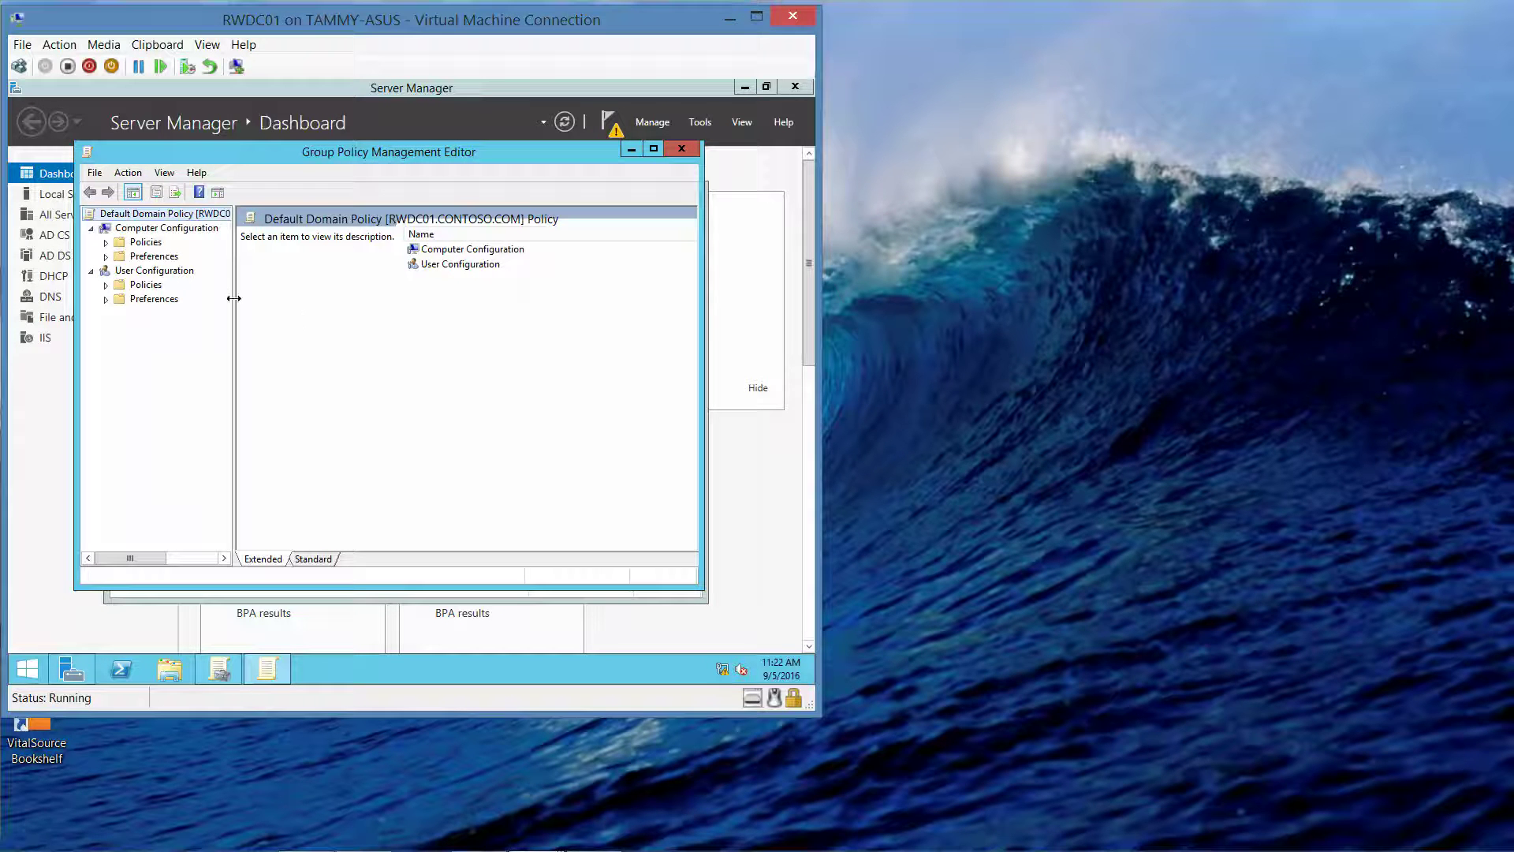
left_click_drag(233, 298, 315, 303)
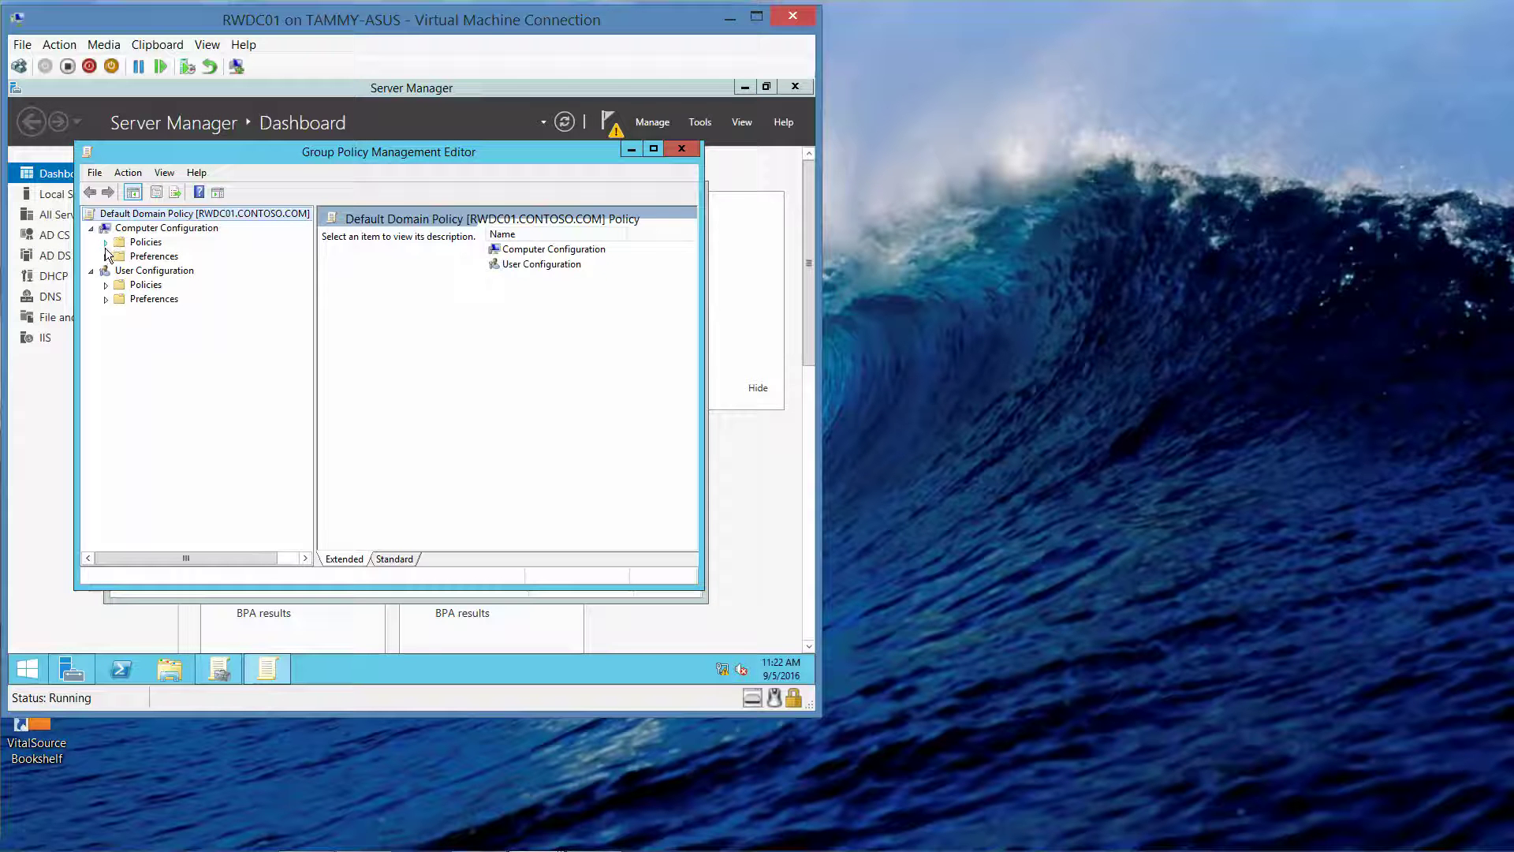
left_click(106, 244)
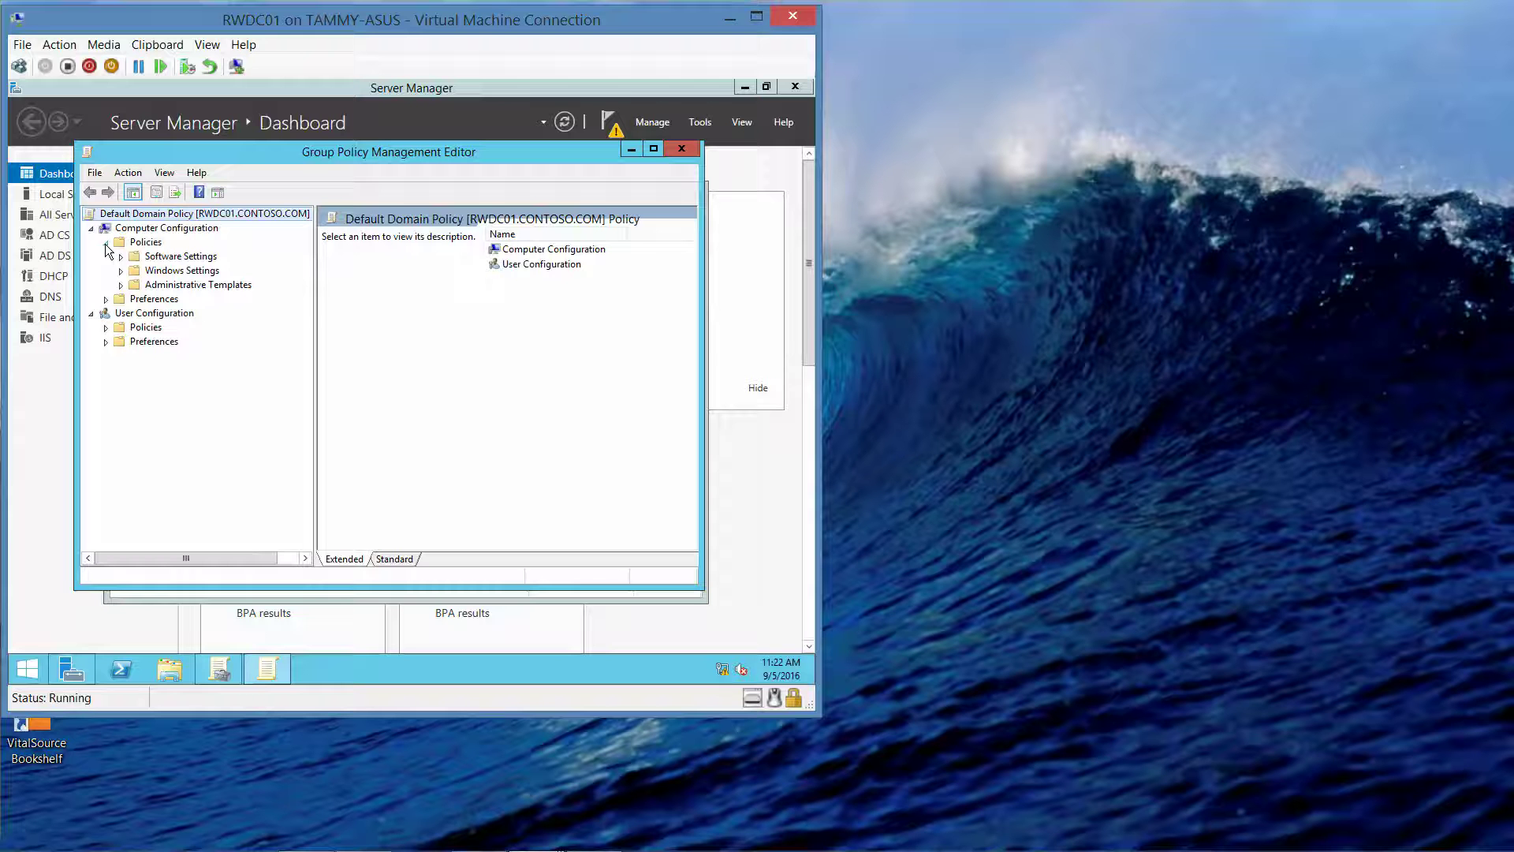
left_click(121, 271)
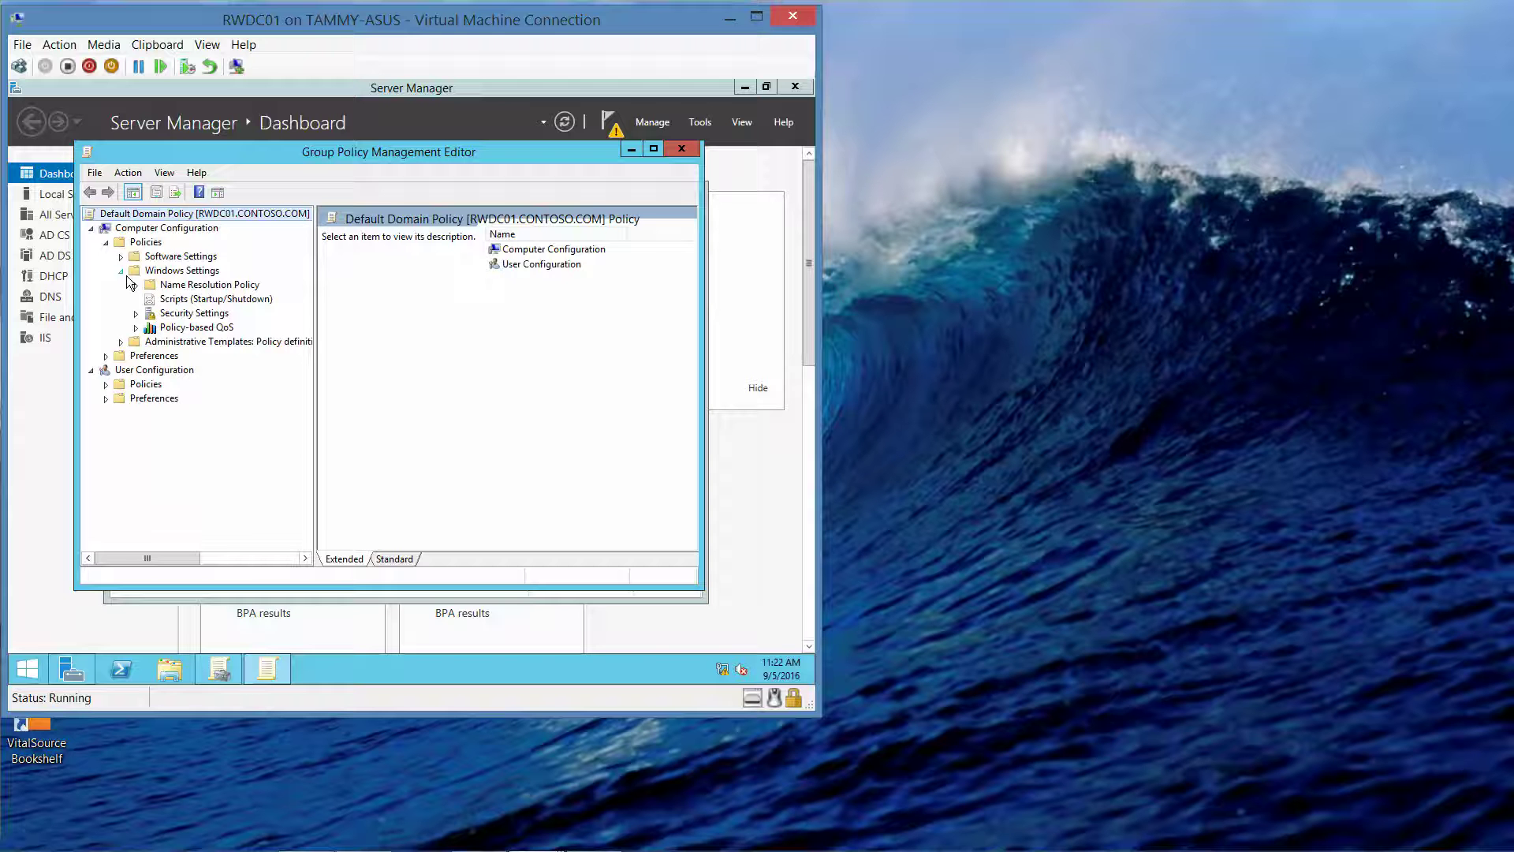
left_click(137, 315)
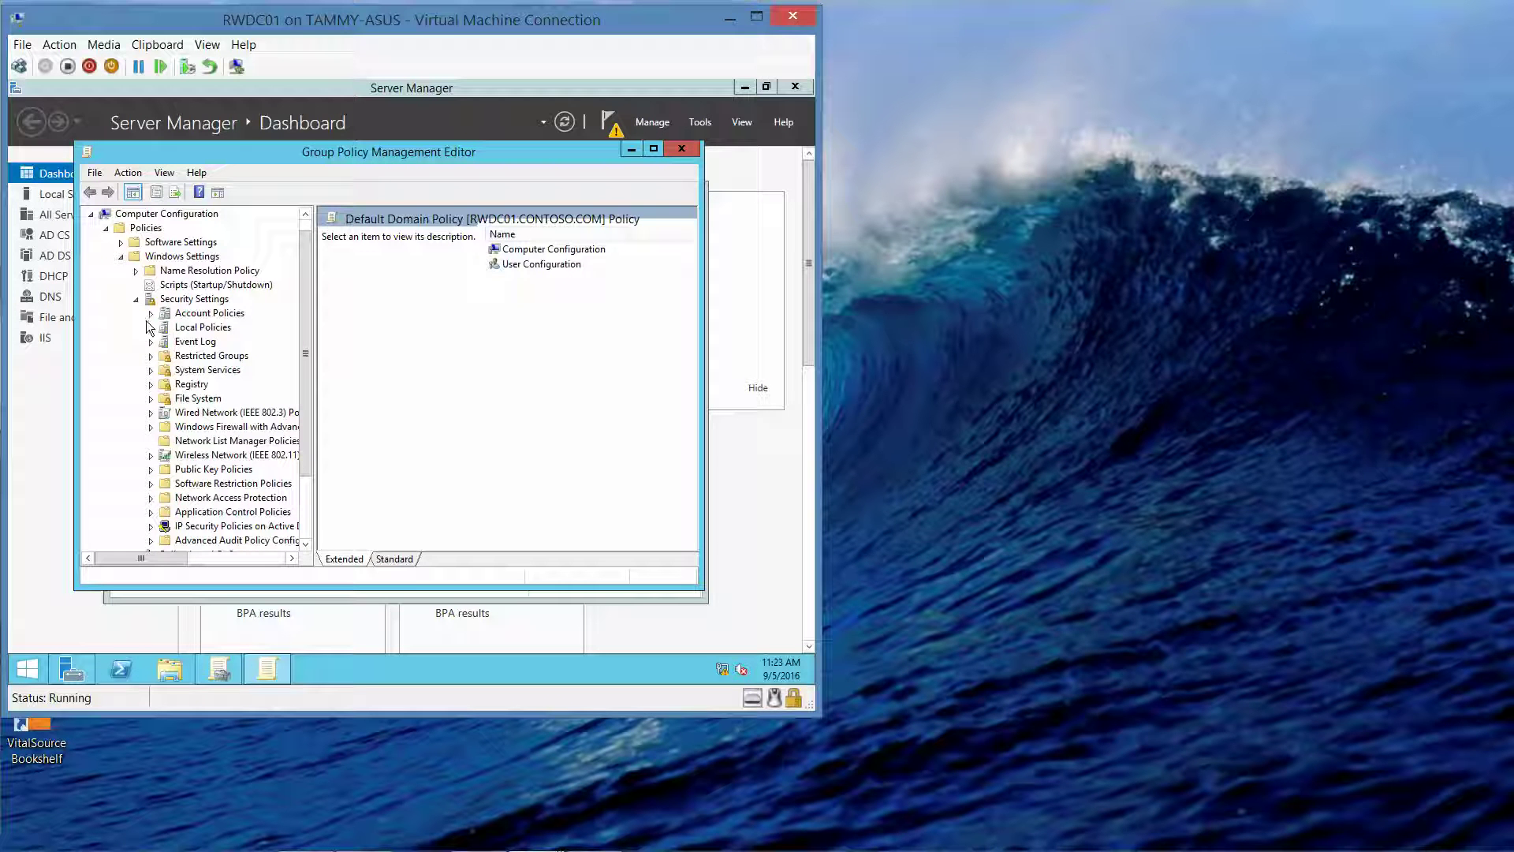
left_click(151, 469)
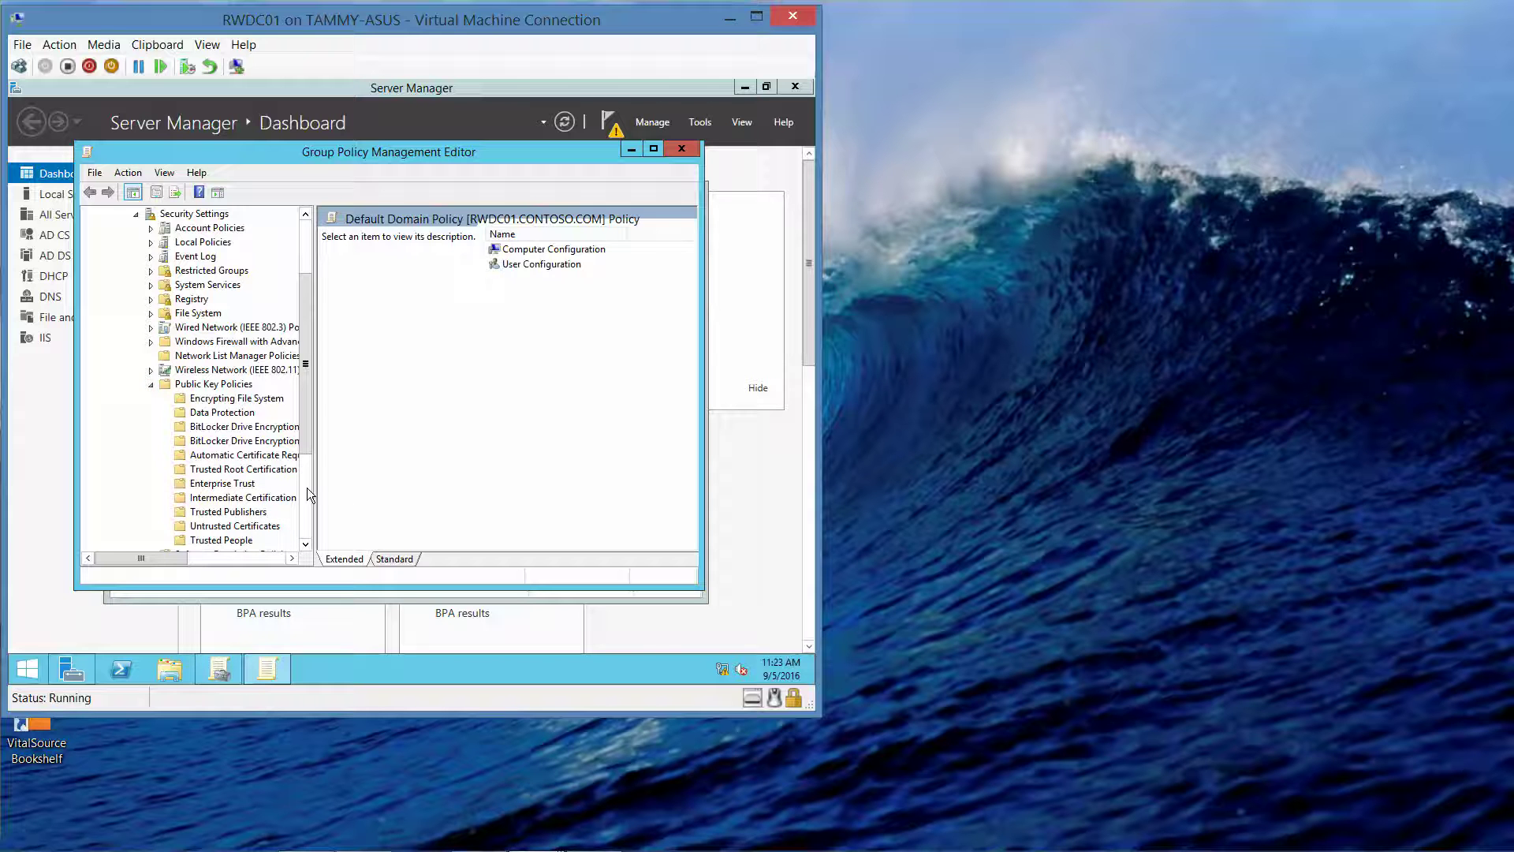
left_click_drag(314, 492, 430, 504)
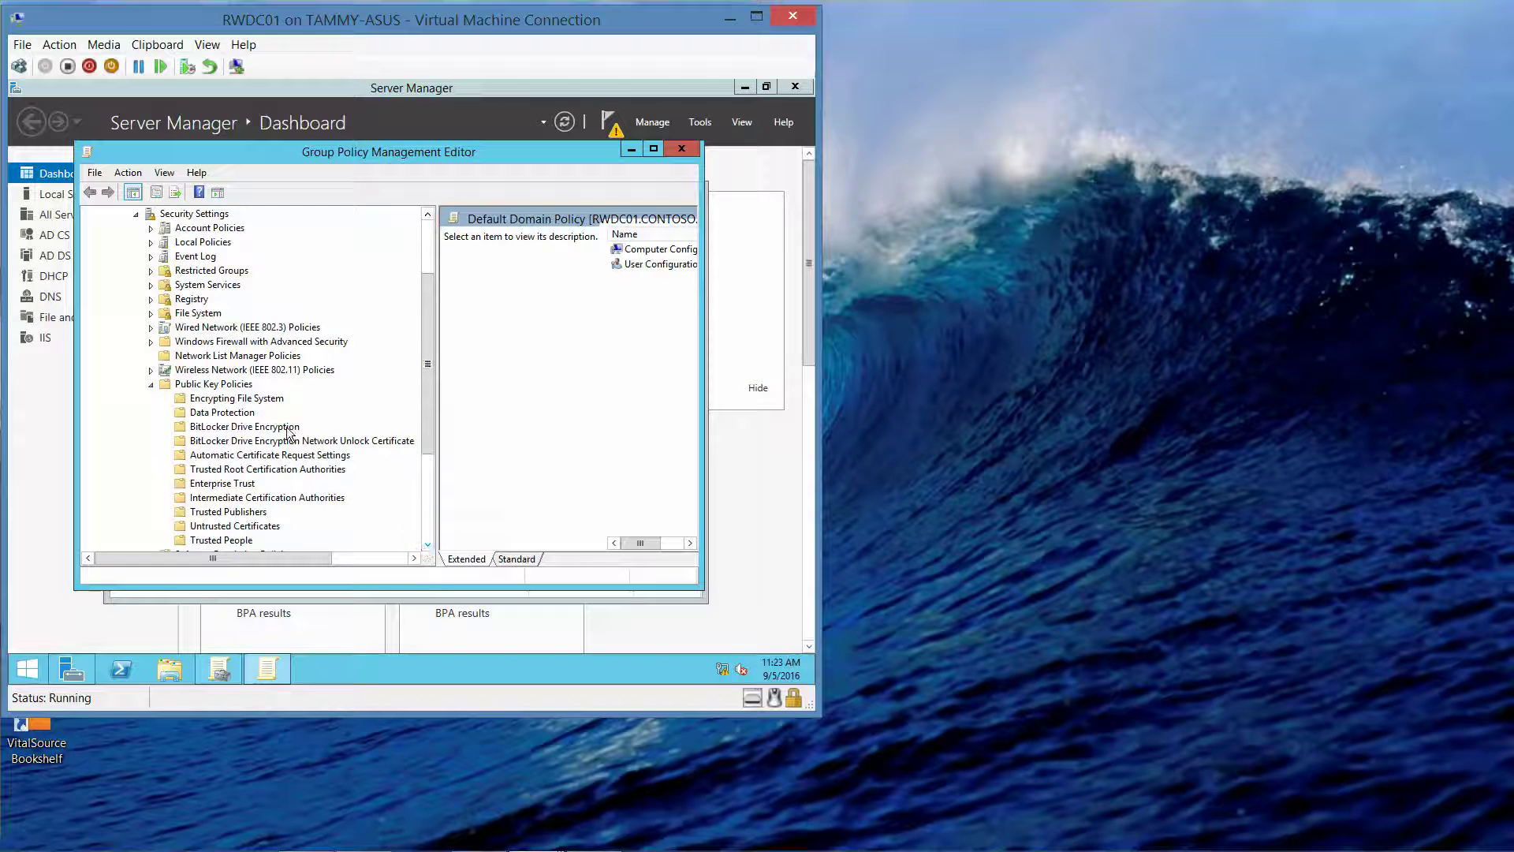
Step: Attempt to create a data recovery agent certificate under Encrypting File System
right_click(276, 401)
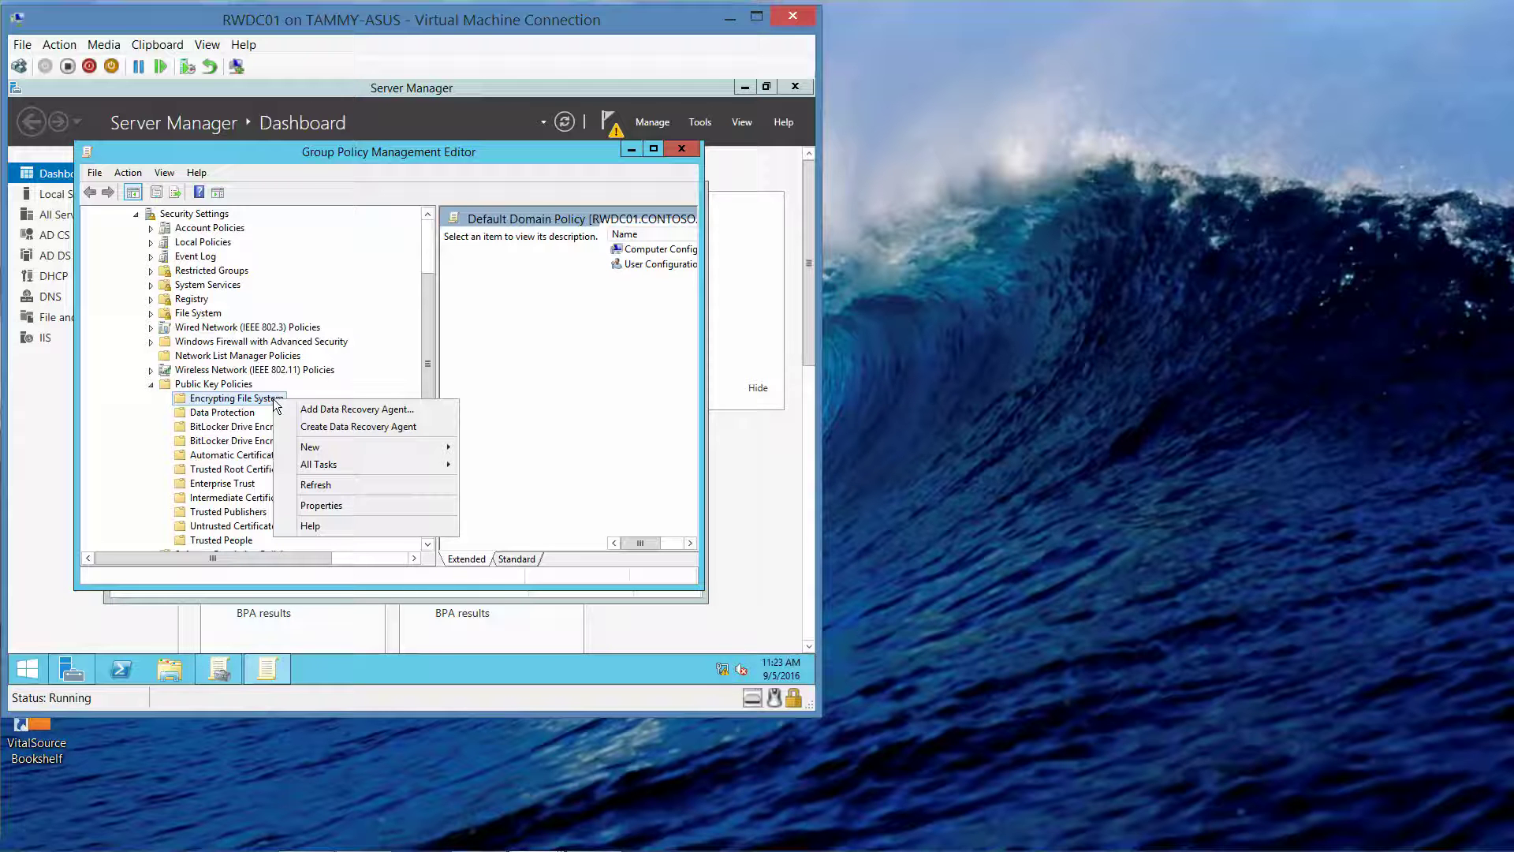
left_click(336, 430)
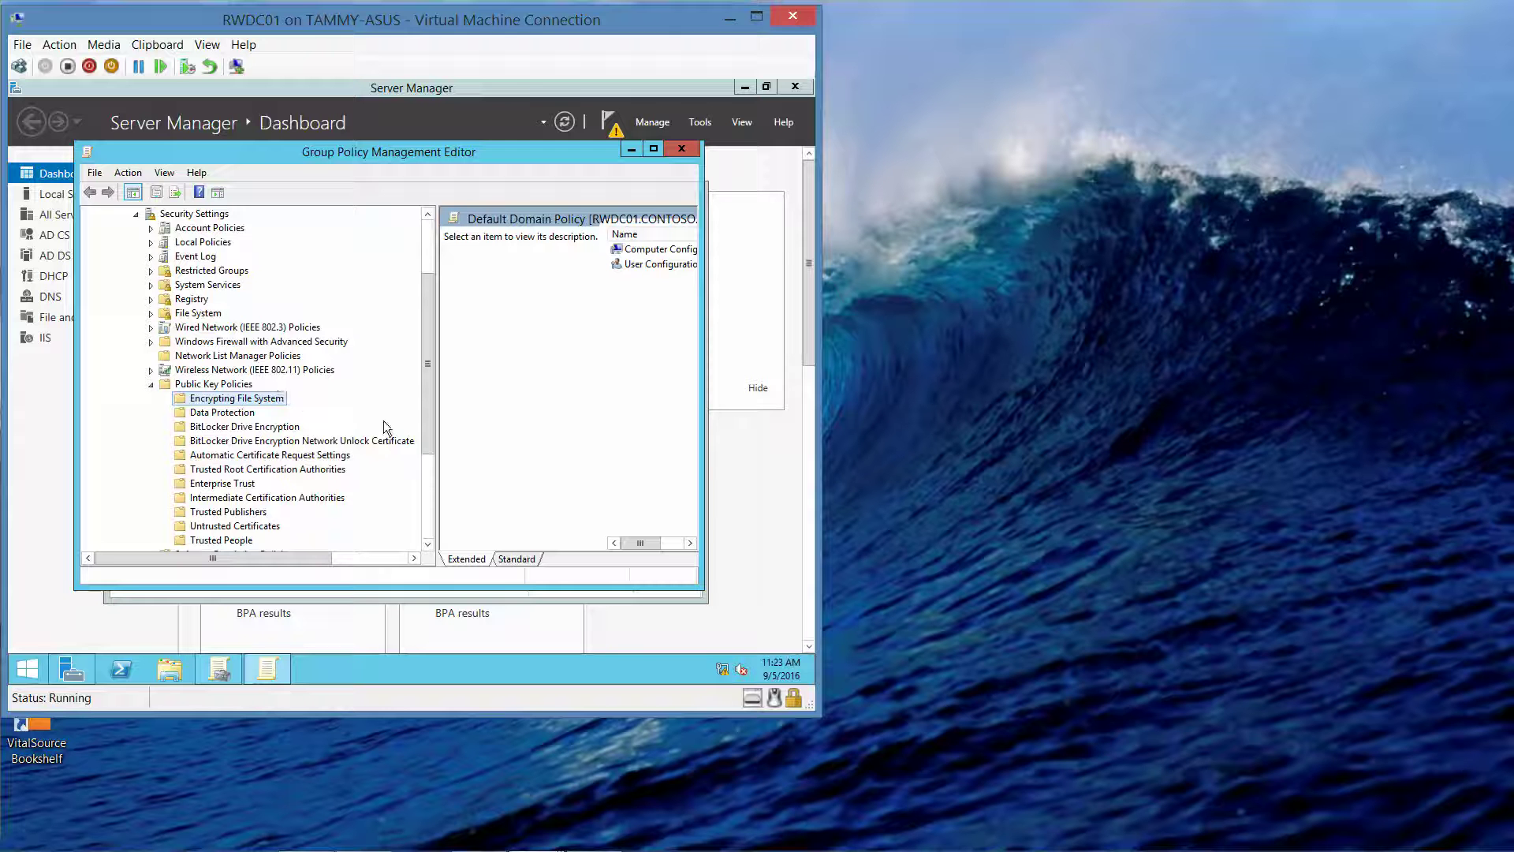
mouse_move(266, 677)
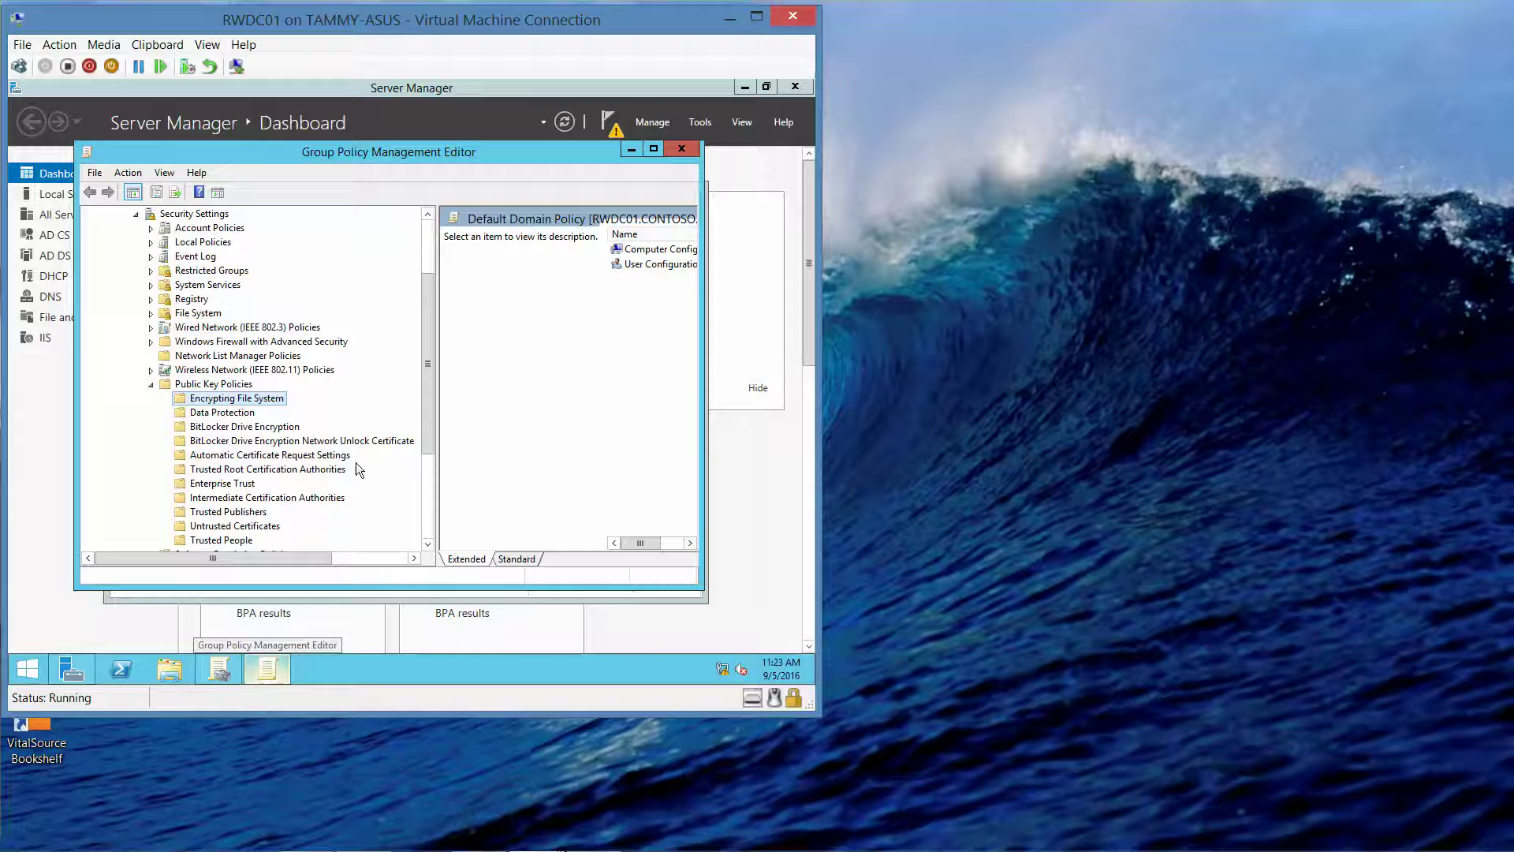
Step: Dismiss the Certificates 'Unspecified error', minimize Server Manager and Group Policy Management, and reposition the editor
left_click(745, 88)
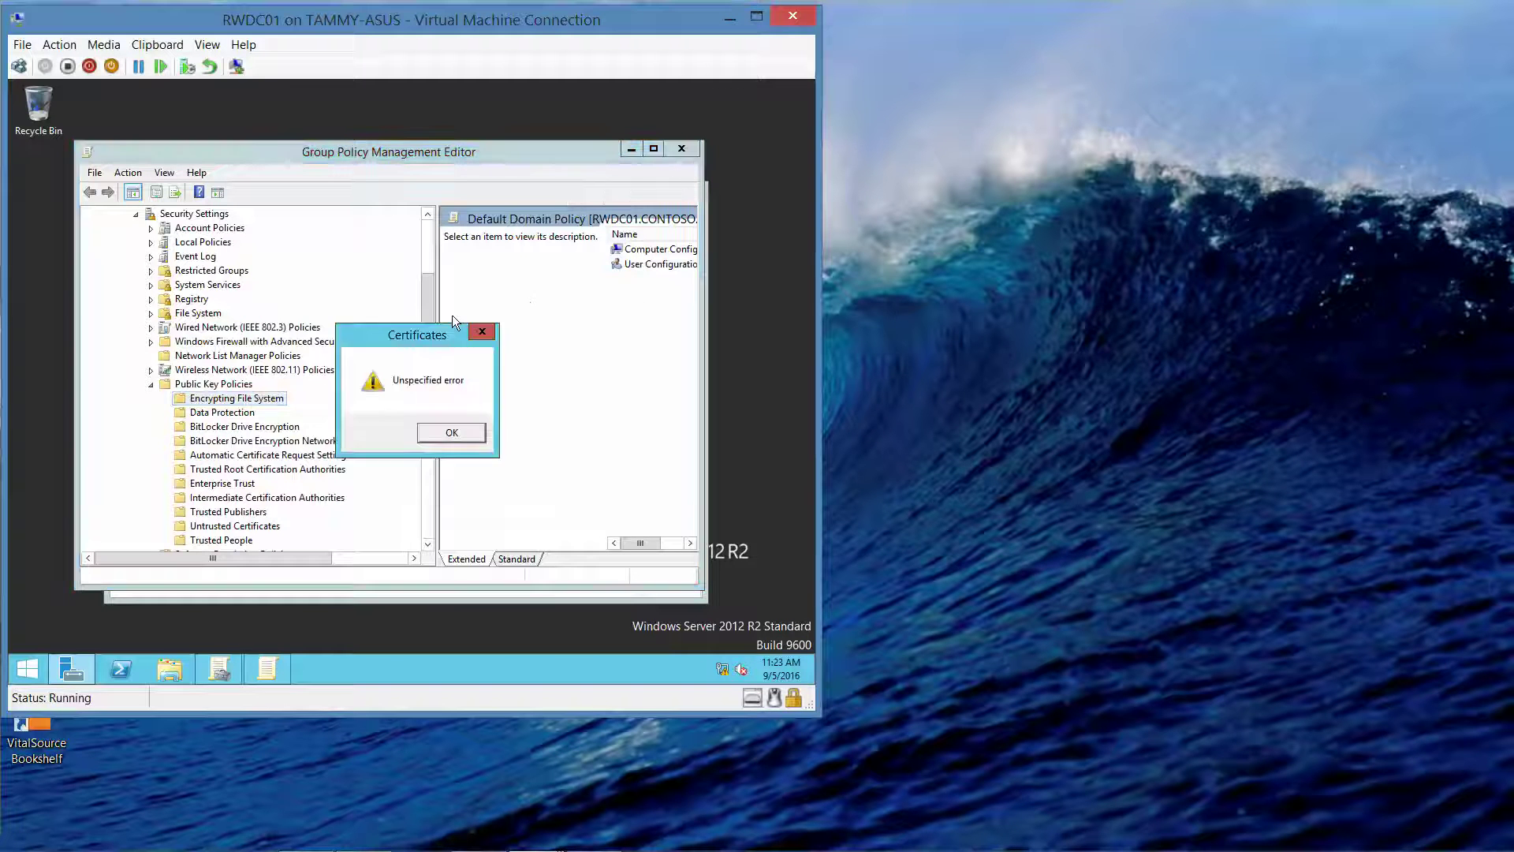
left_click(449, 433)
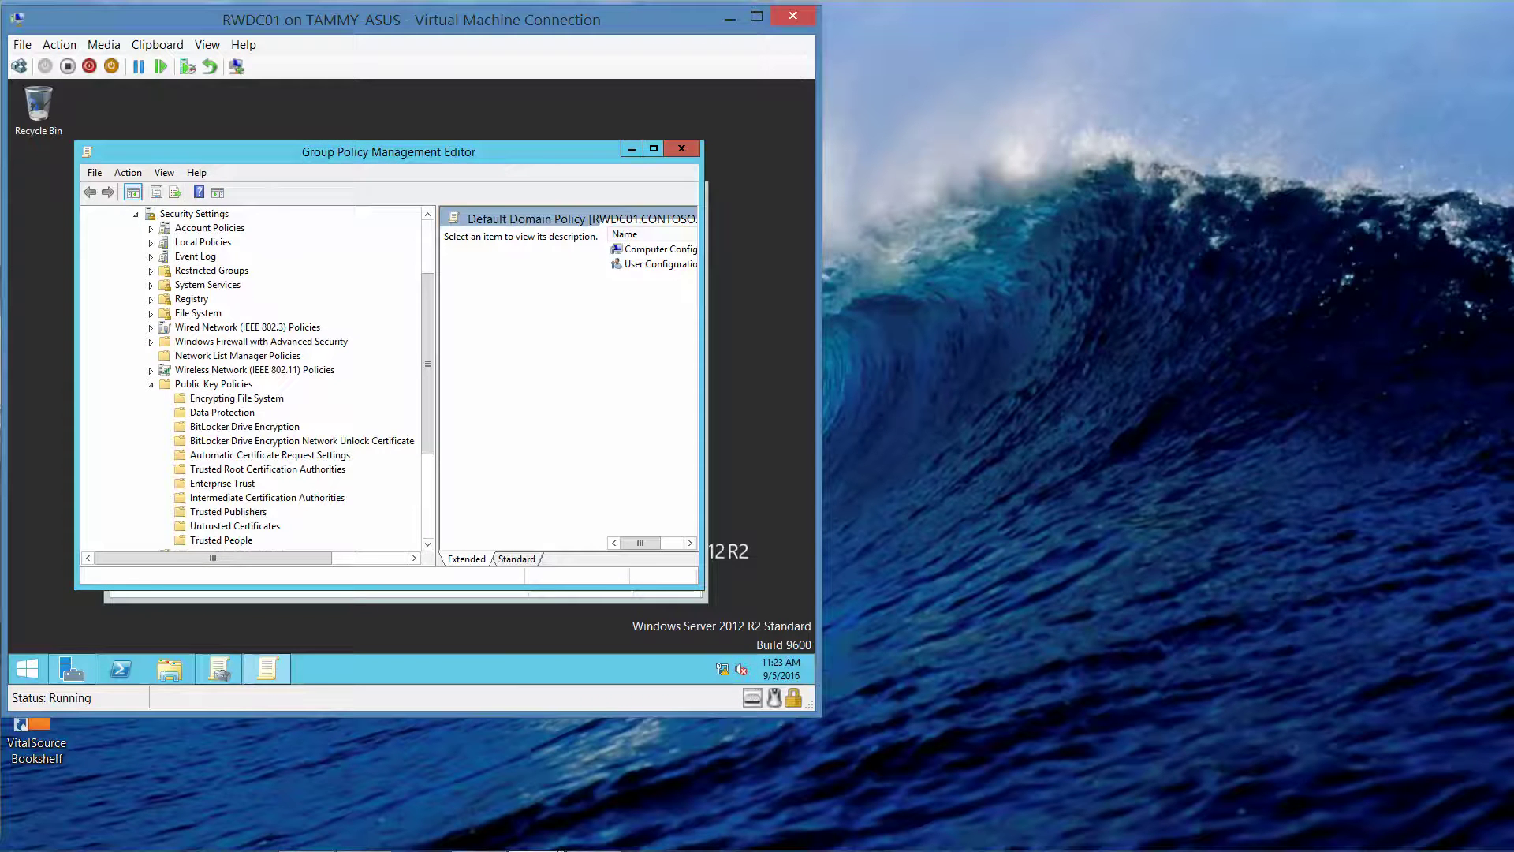
left_click_drag(516, 152, 595, 322)
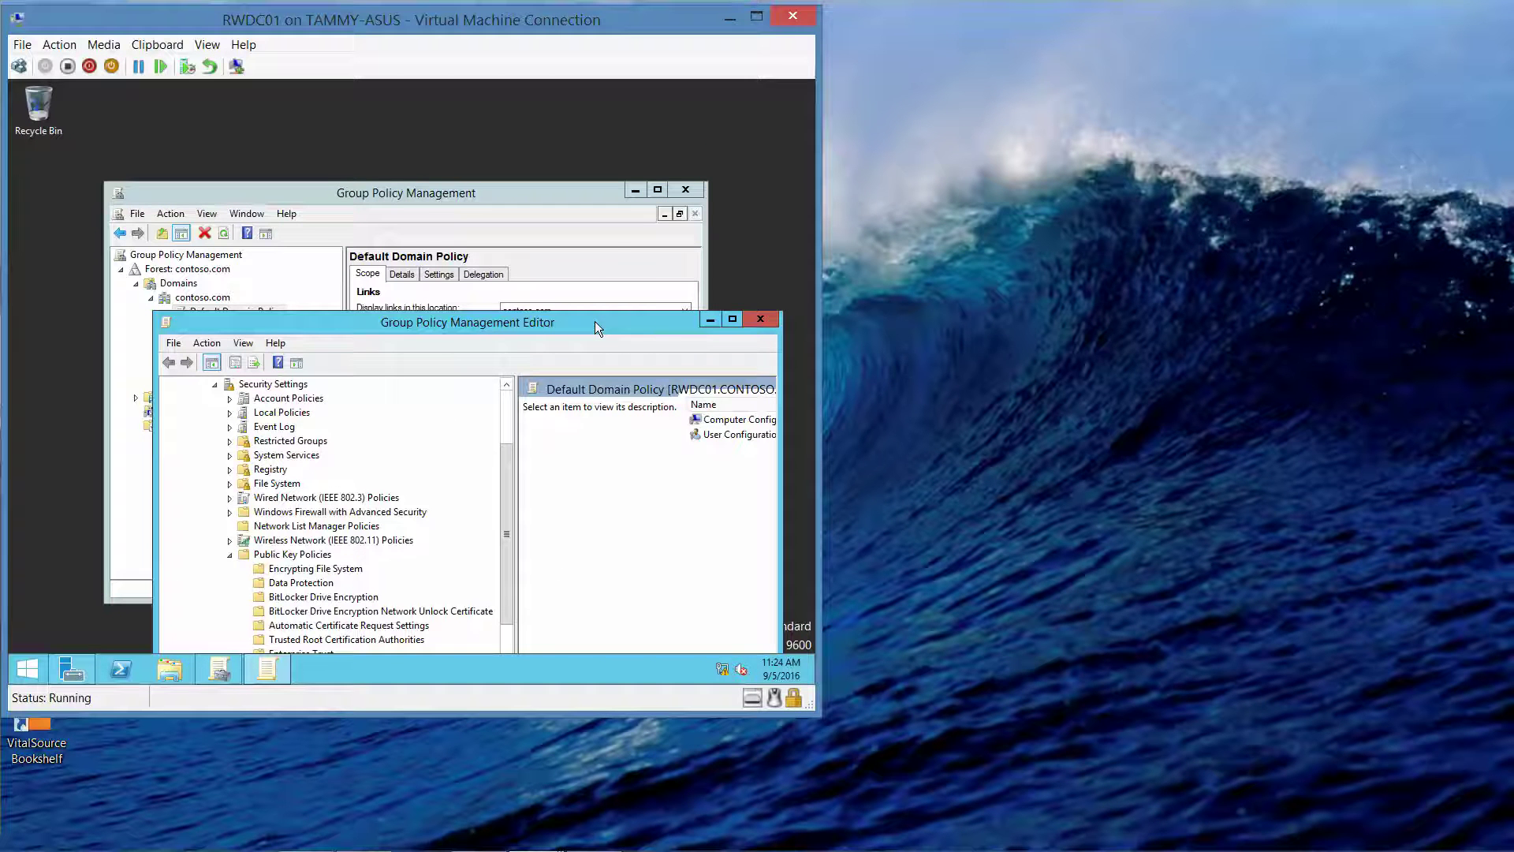
left_click(634, 191)
left_click_drag(599, 323, 552, 130)
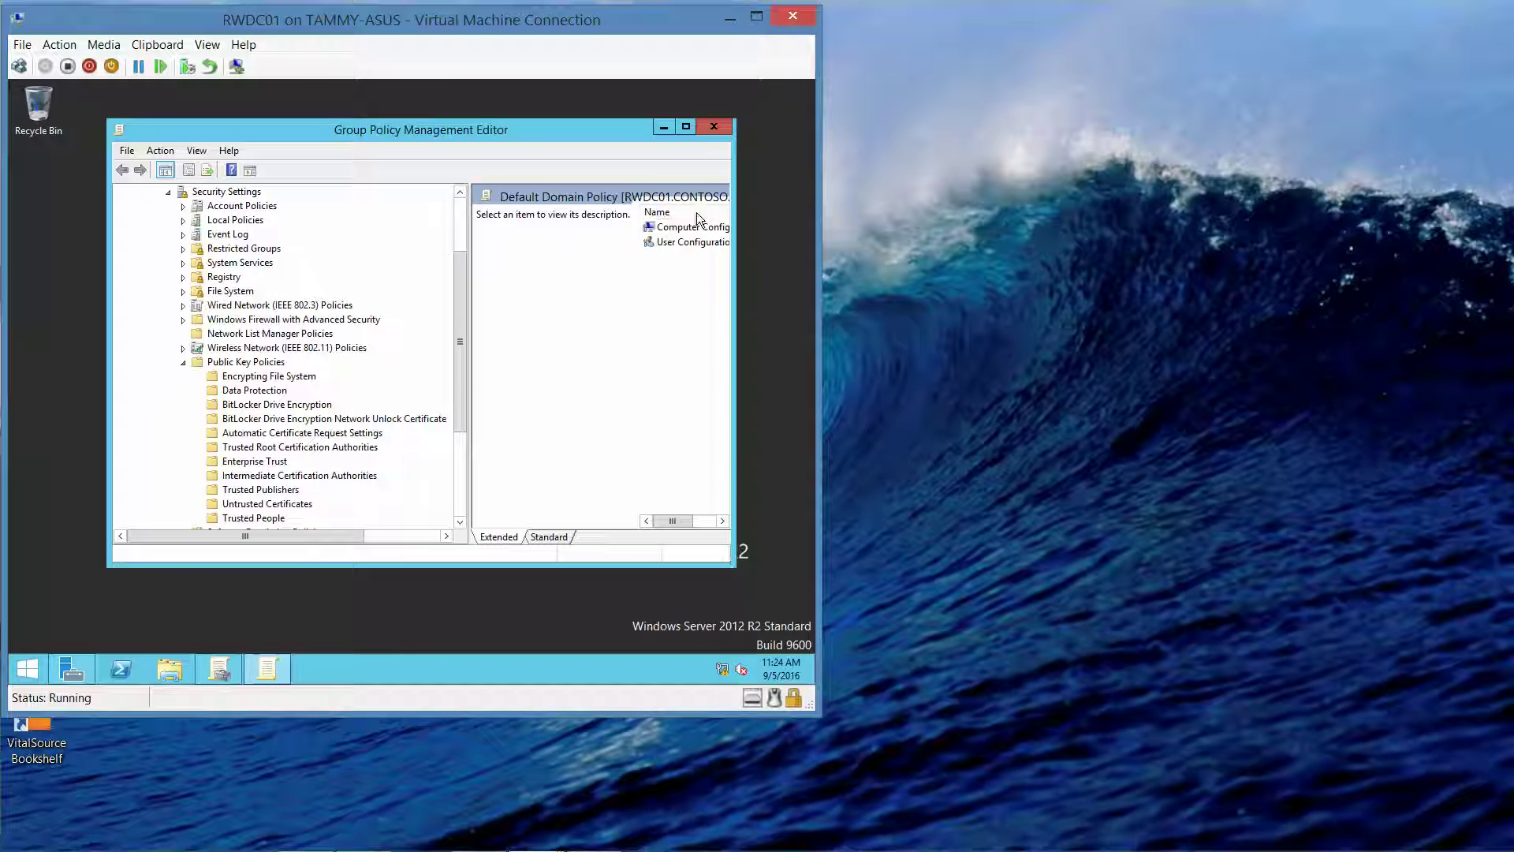
Step: Maximize the editor and create a data recovery agent certificate under Encrypting File System
left_click(688, 124)
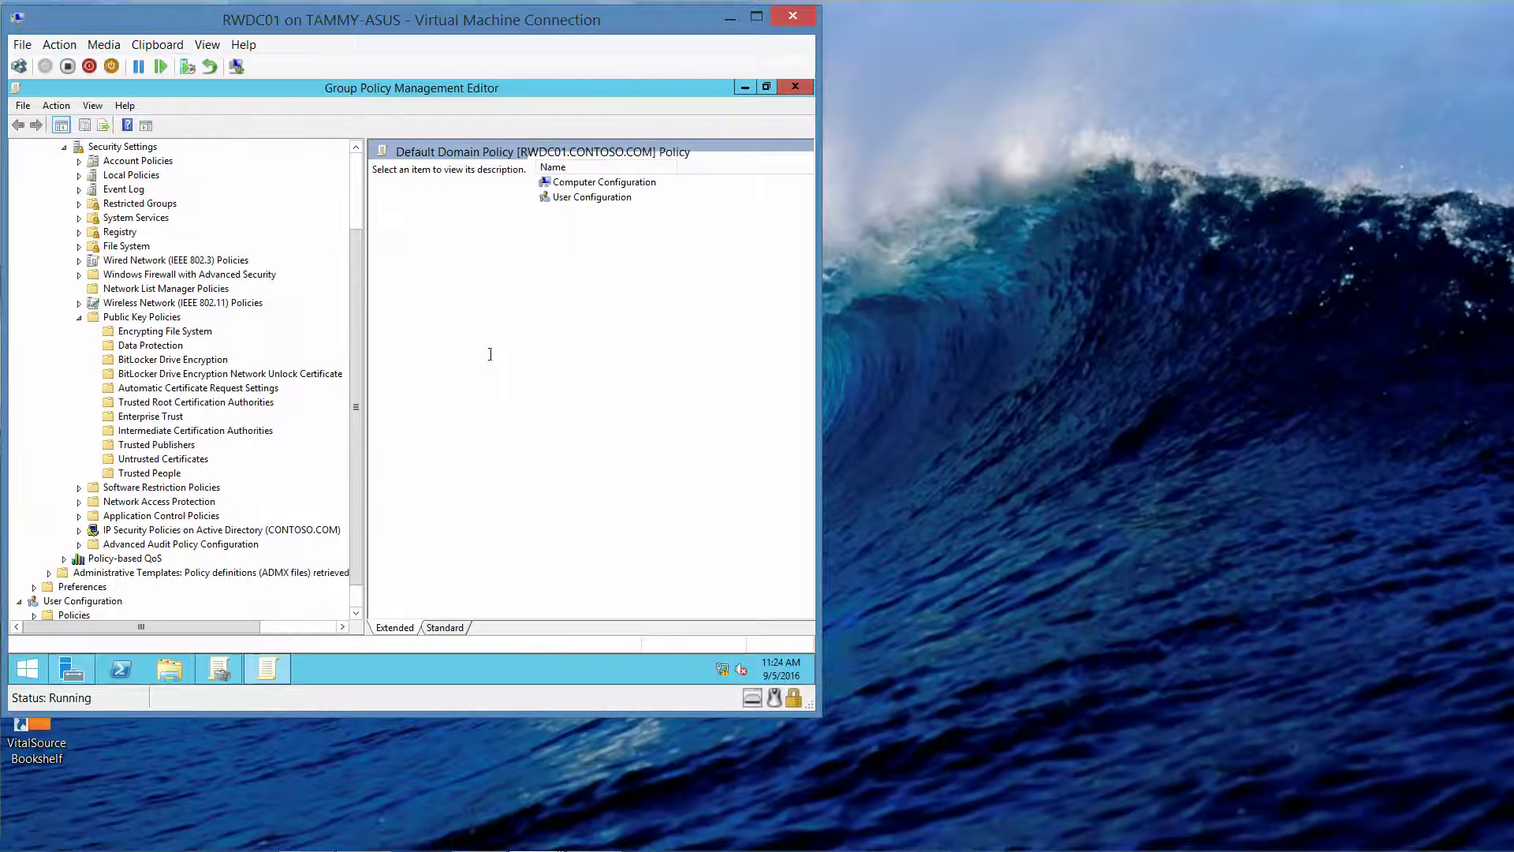
left_click_drag(365, 406, 452, 420)
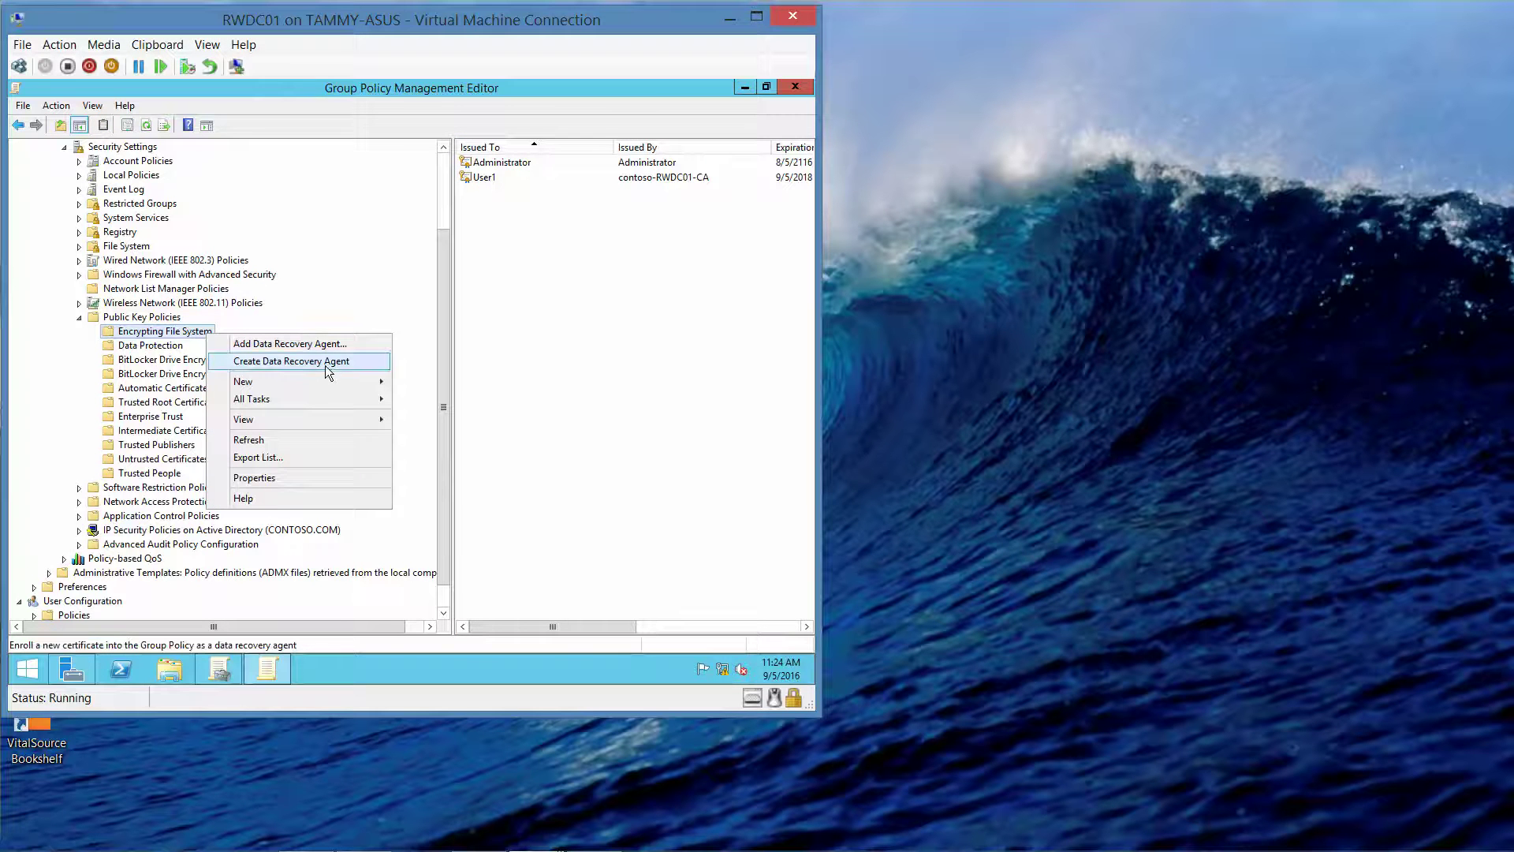
left_click(325, 365)
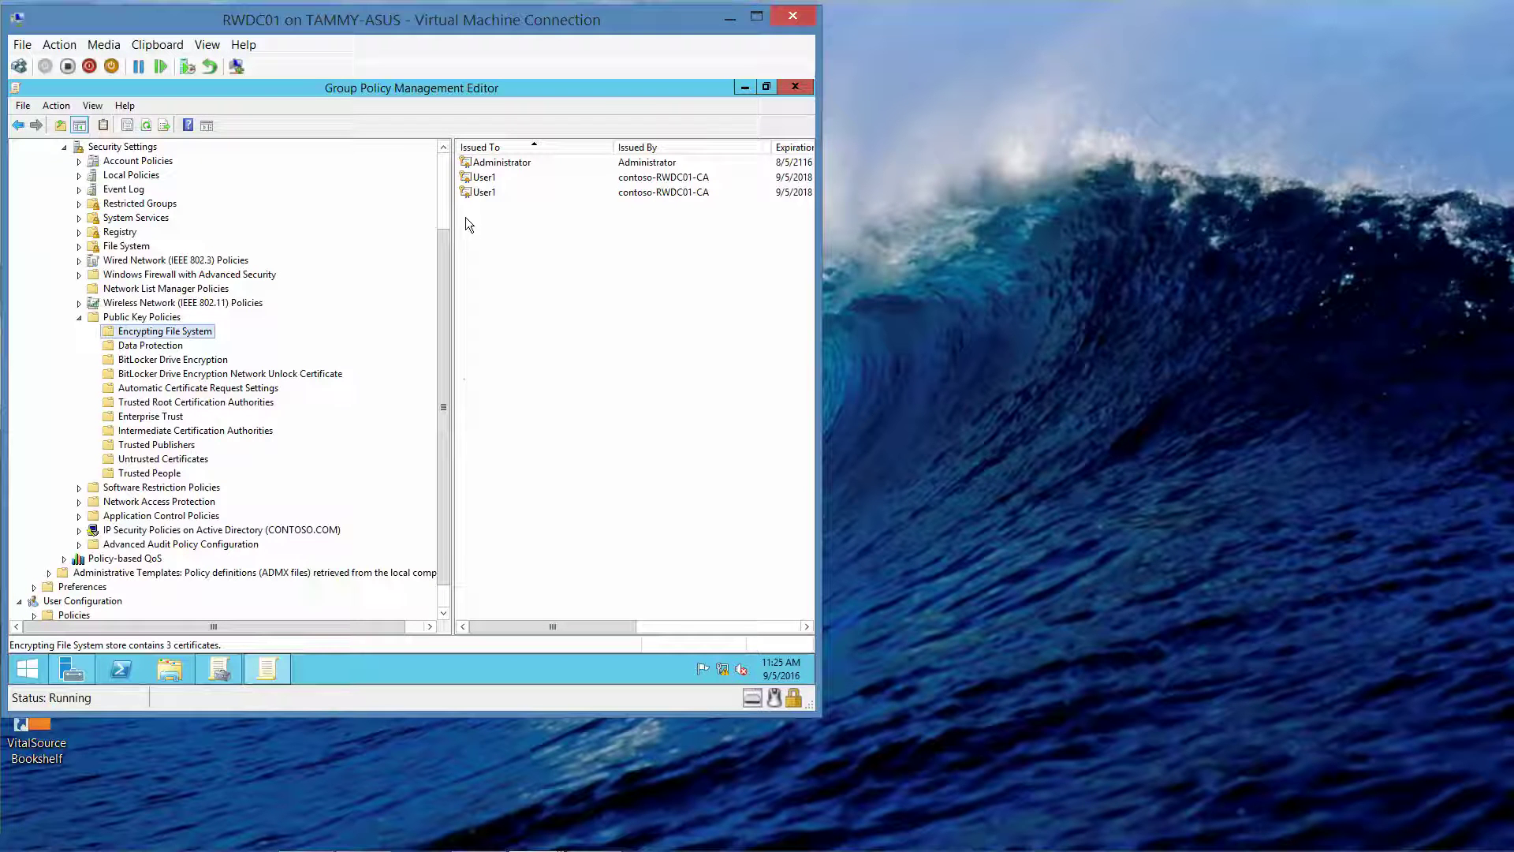
Step: Delete the duplicate User1 certificate and confirm the deletion
left_click(484, 192)
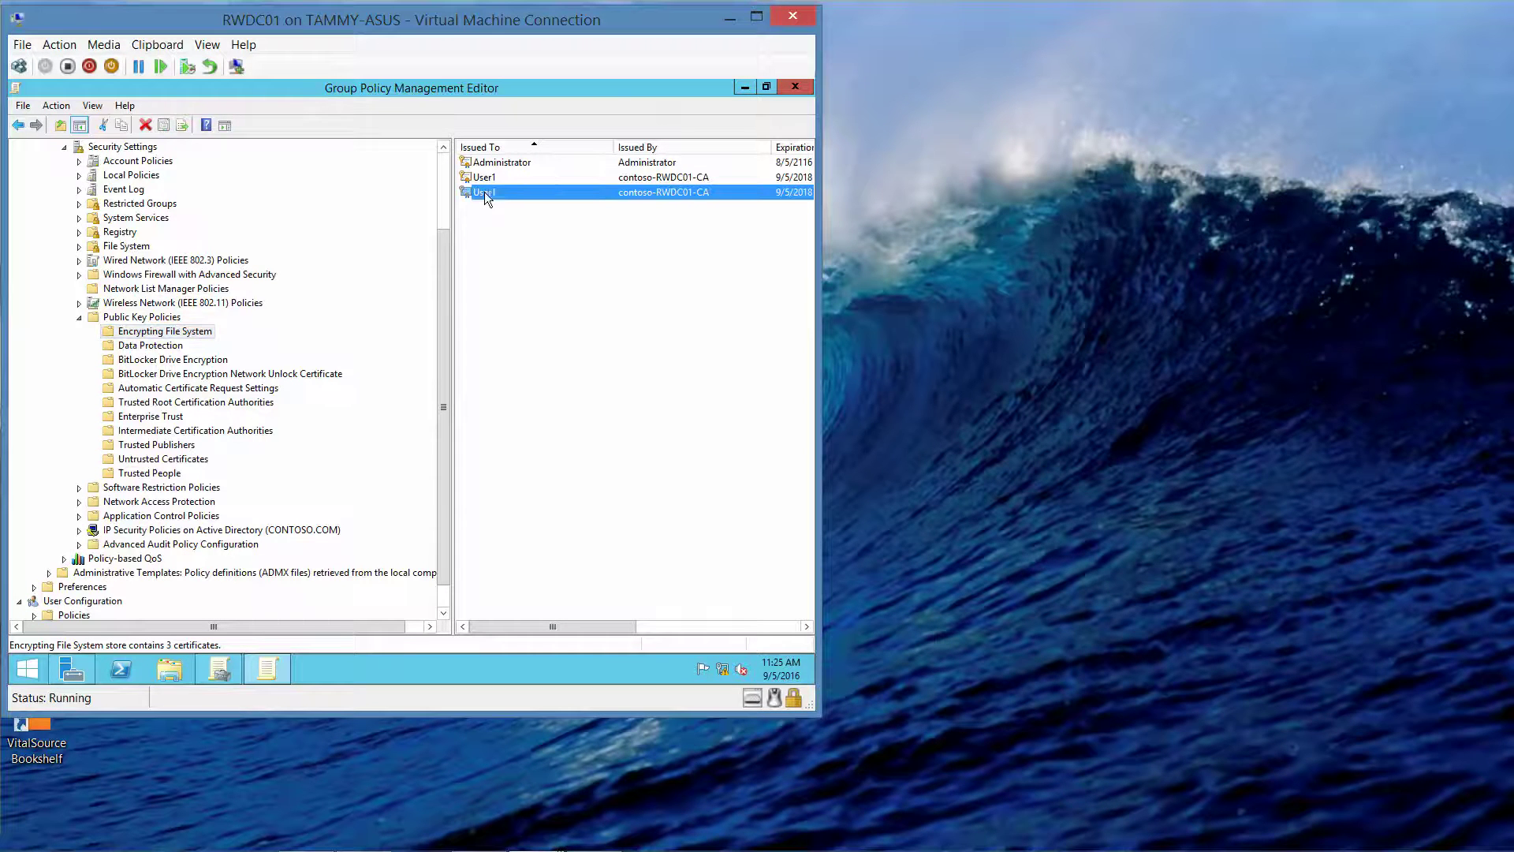
right_click(485, 191)
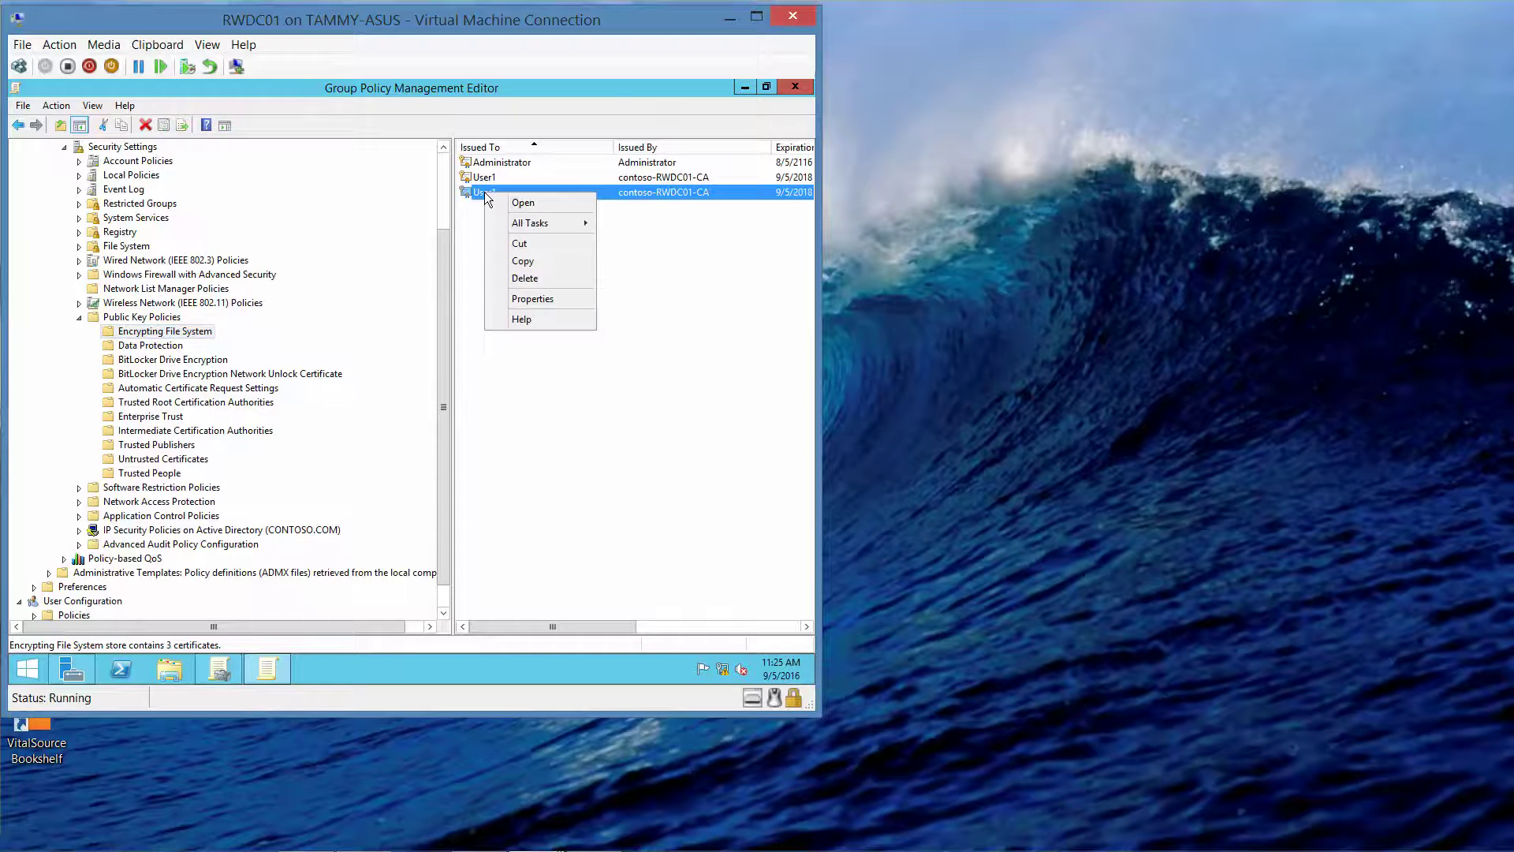
left_click(524, 278)
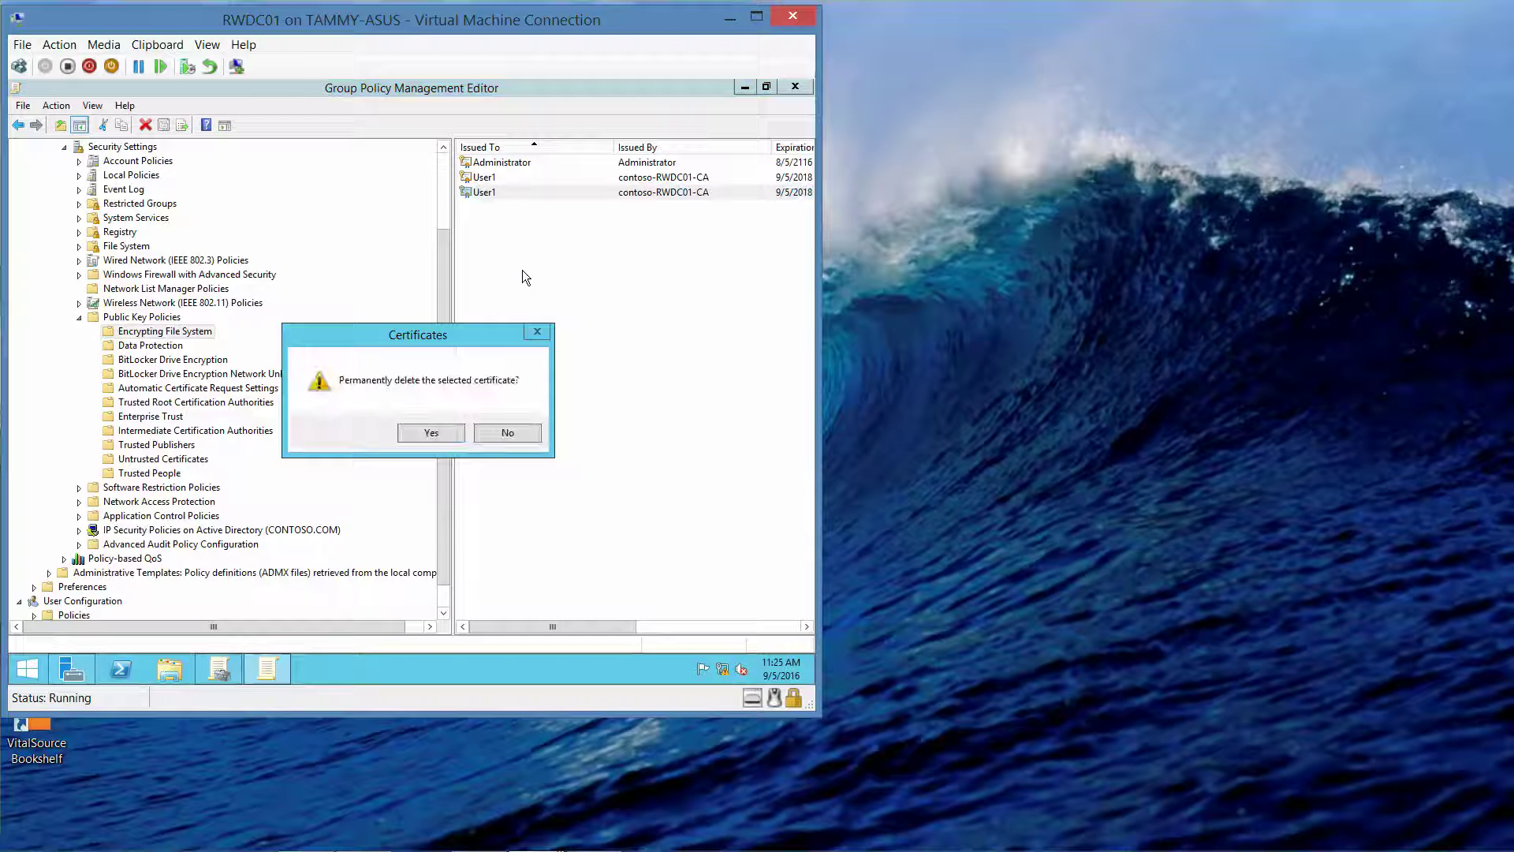
left_click(447, 432)
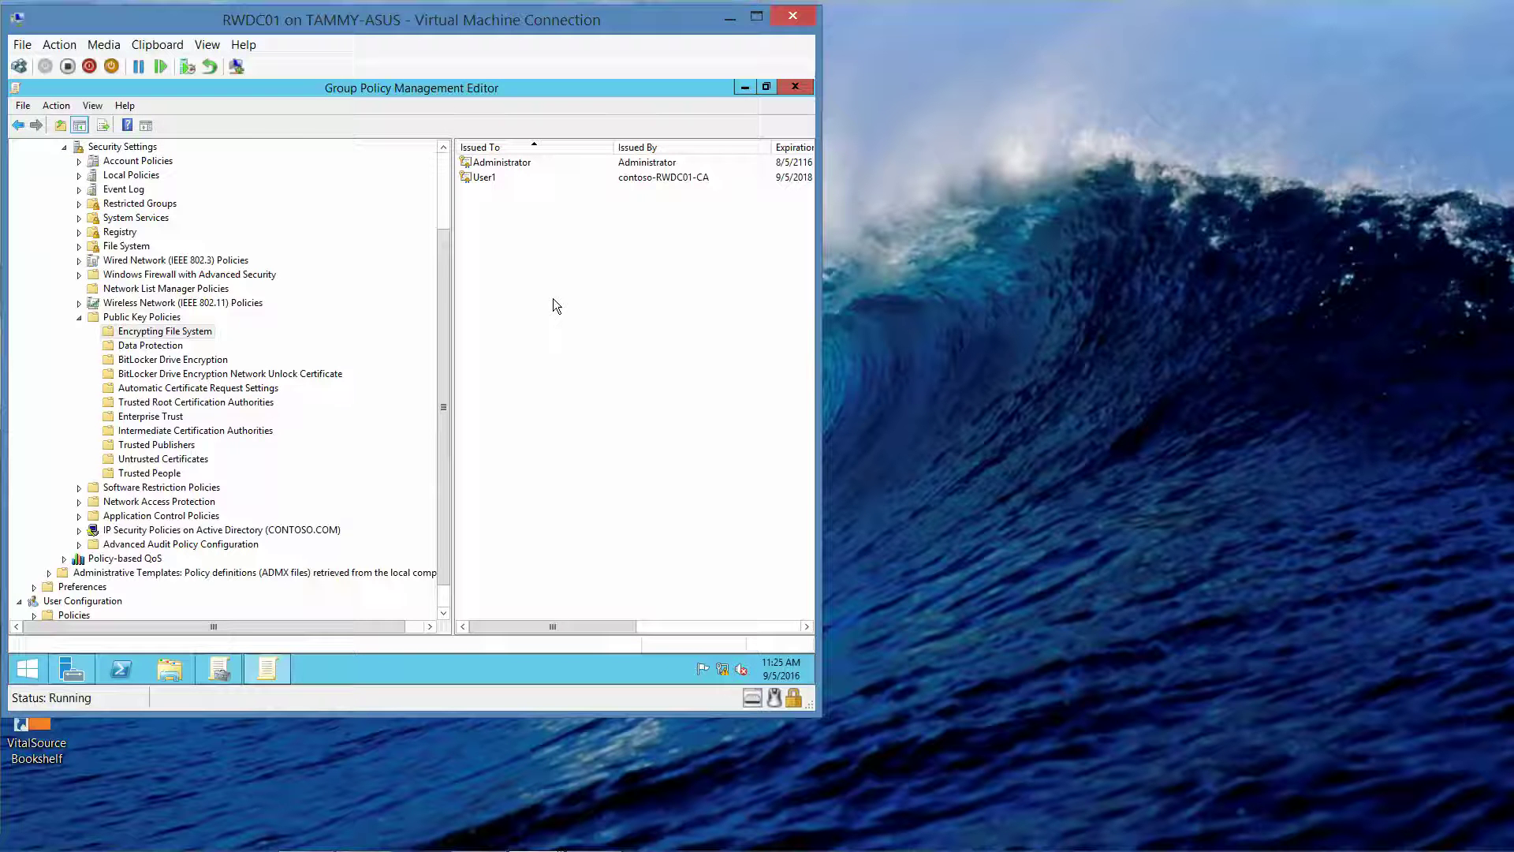
Step: Close the Group Policy Management Editor and console, then restart the server
left_click(794, 87)
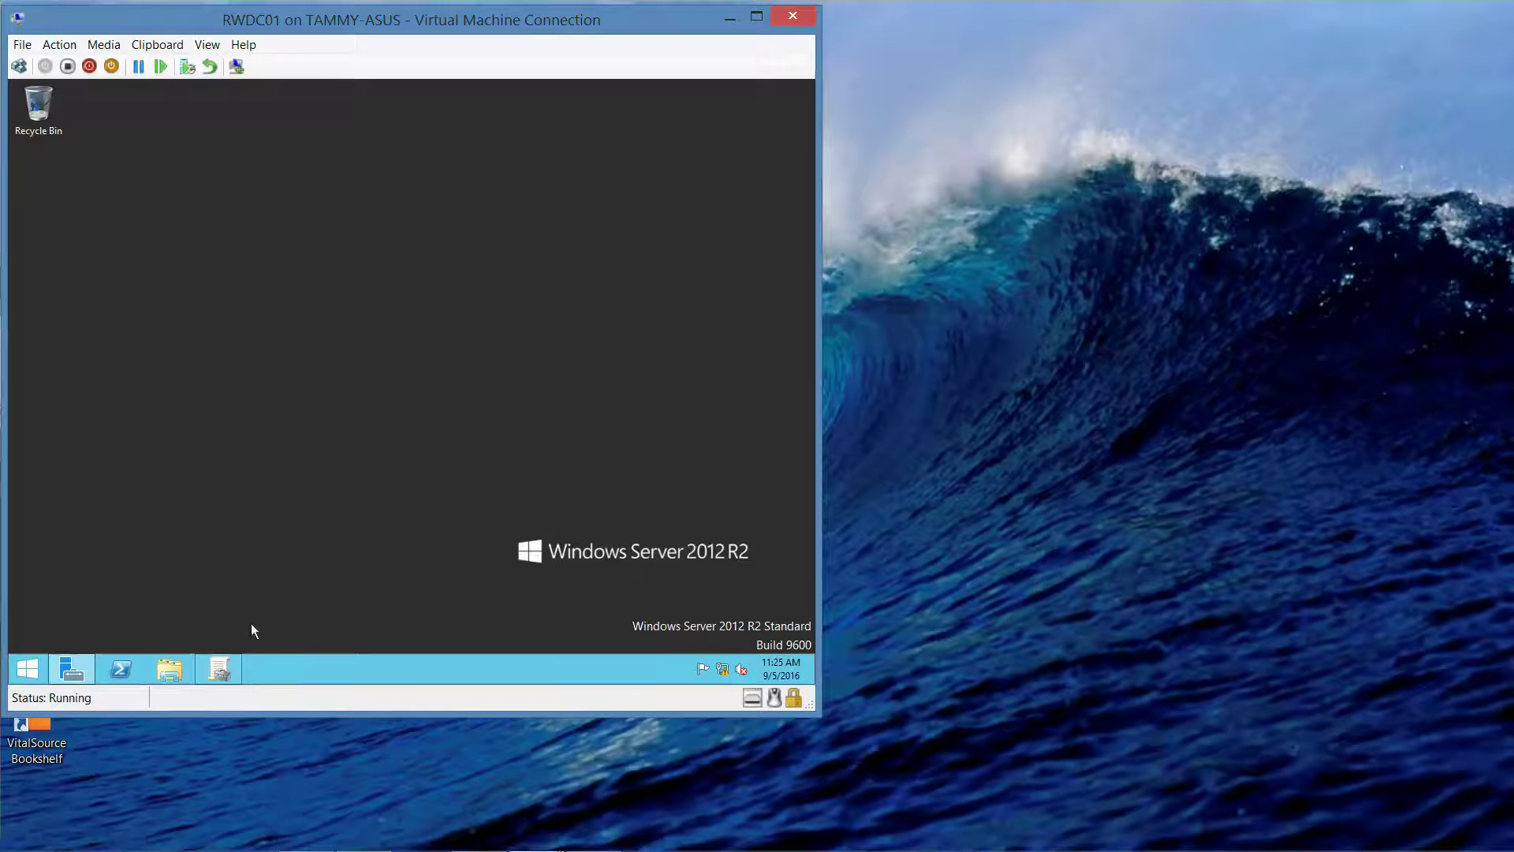
left_click(225, 660)
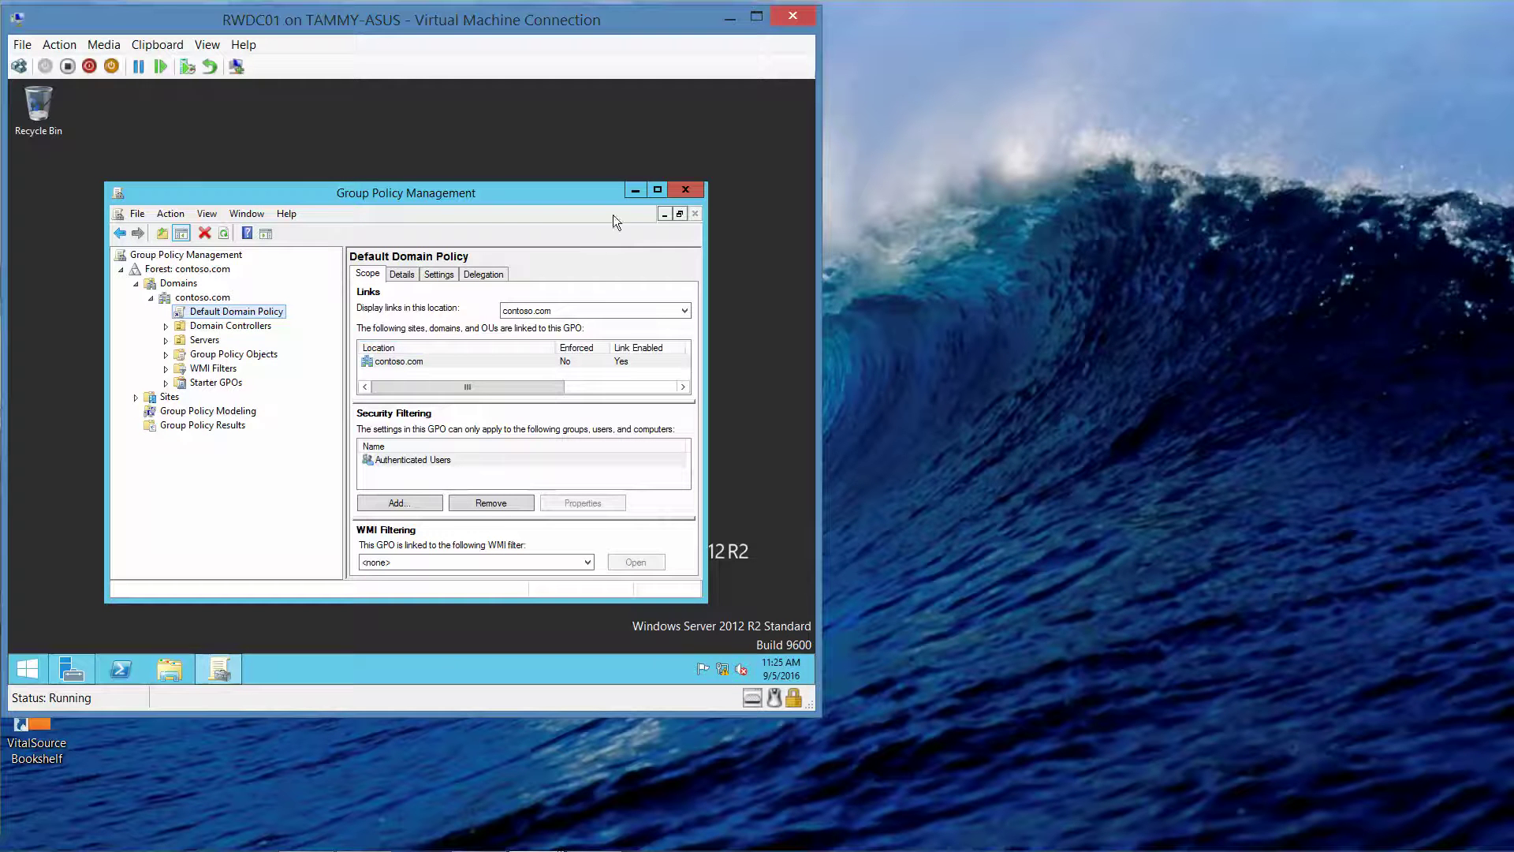
left_click(685, 197)
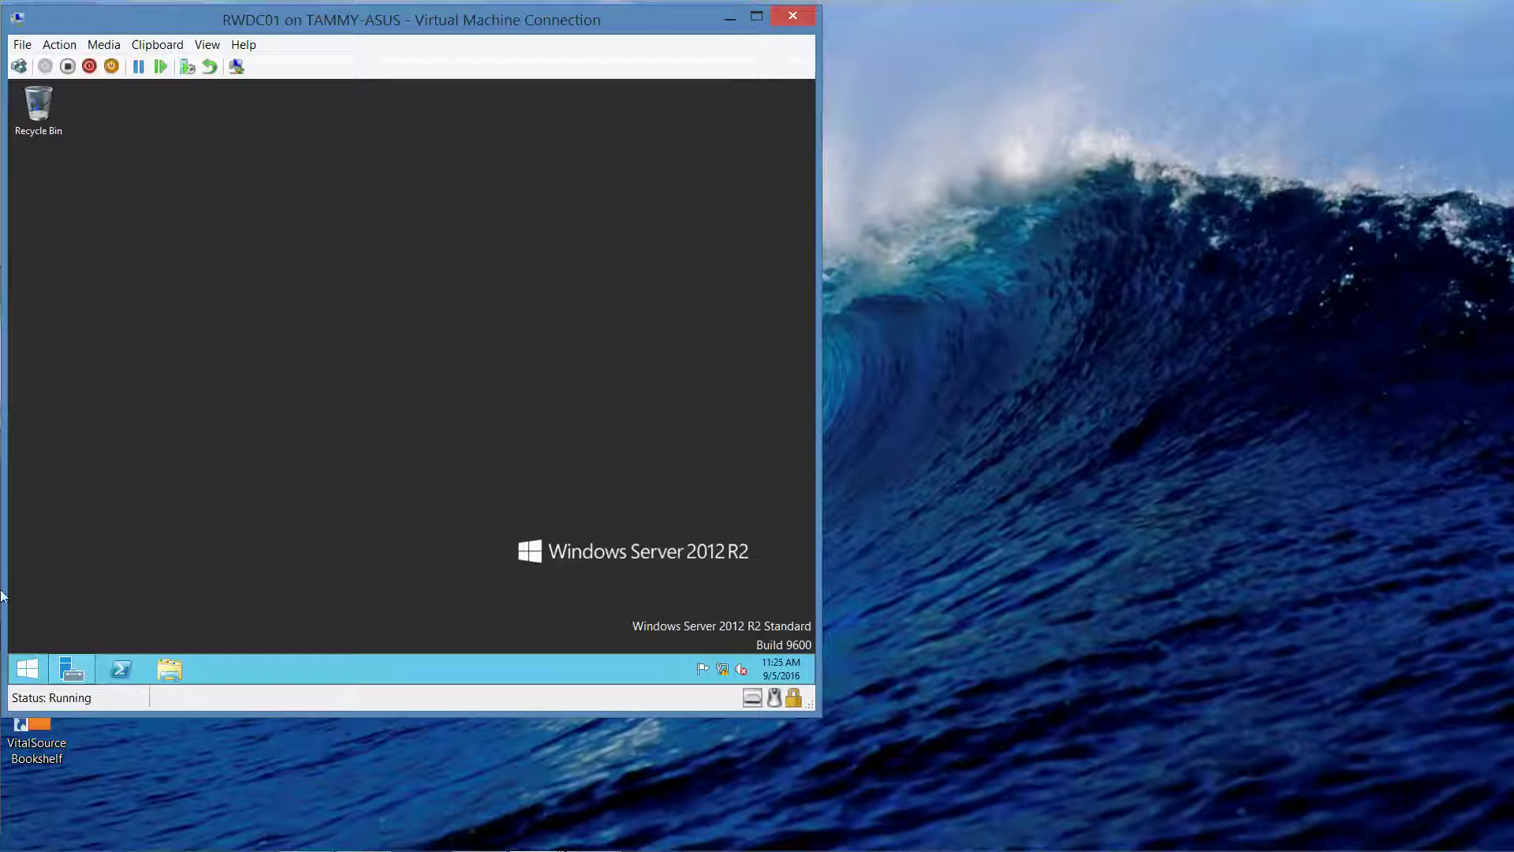
right_click(28, 683)
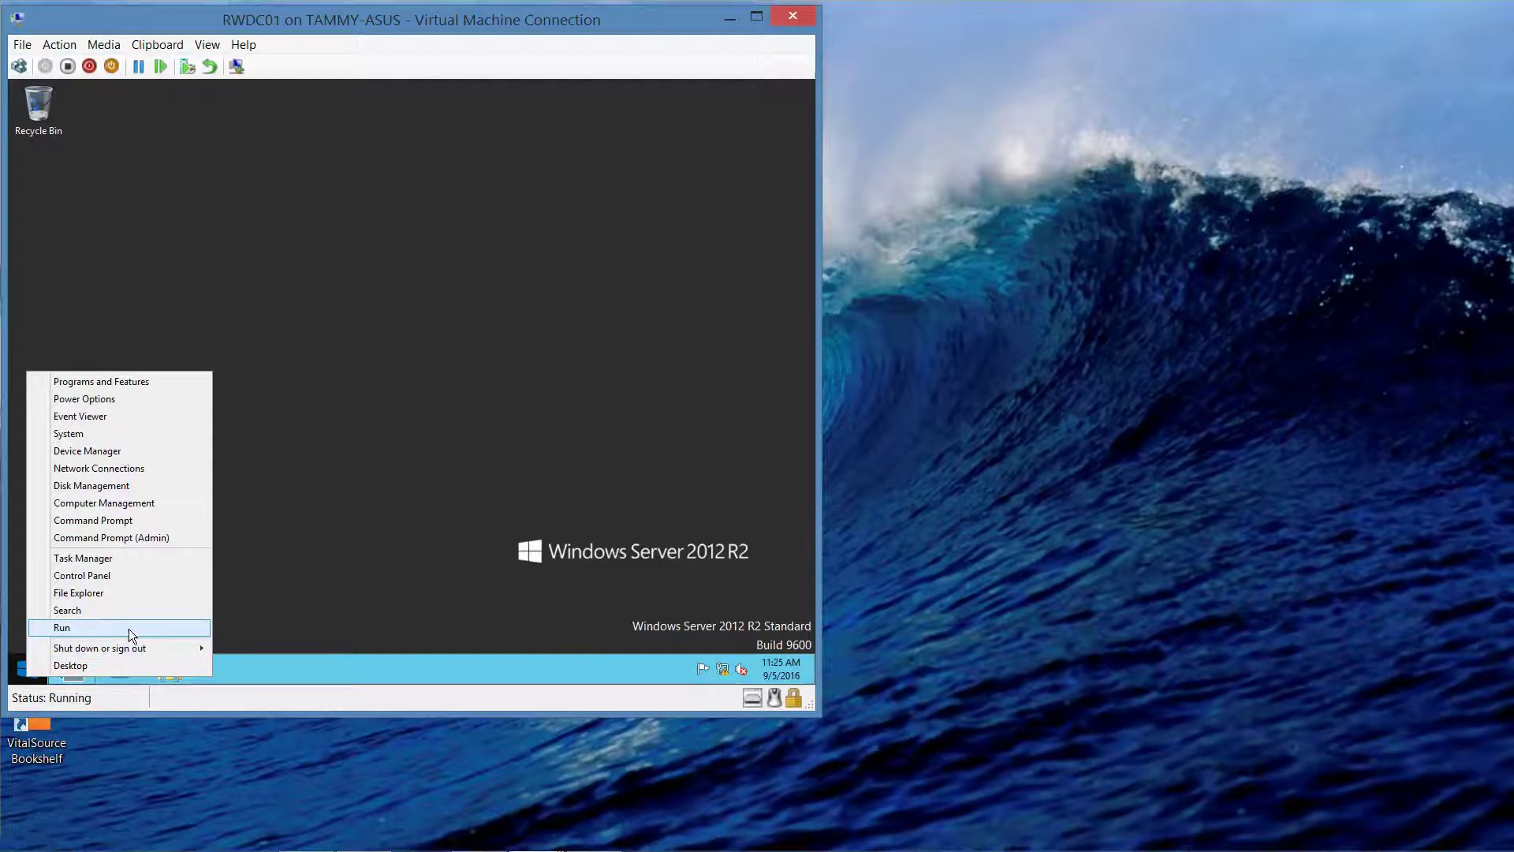
mouse_move(198, 649)
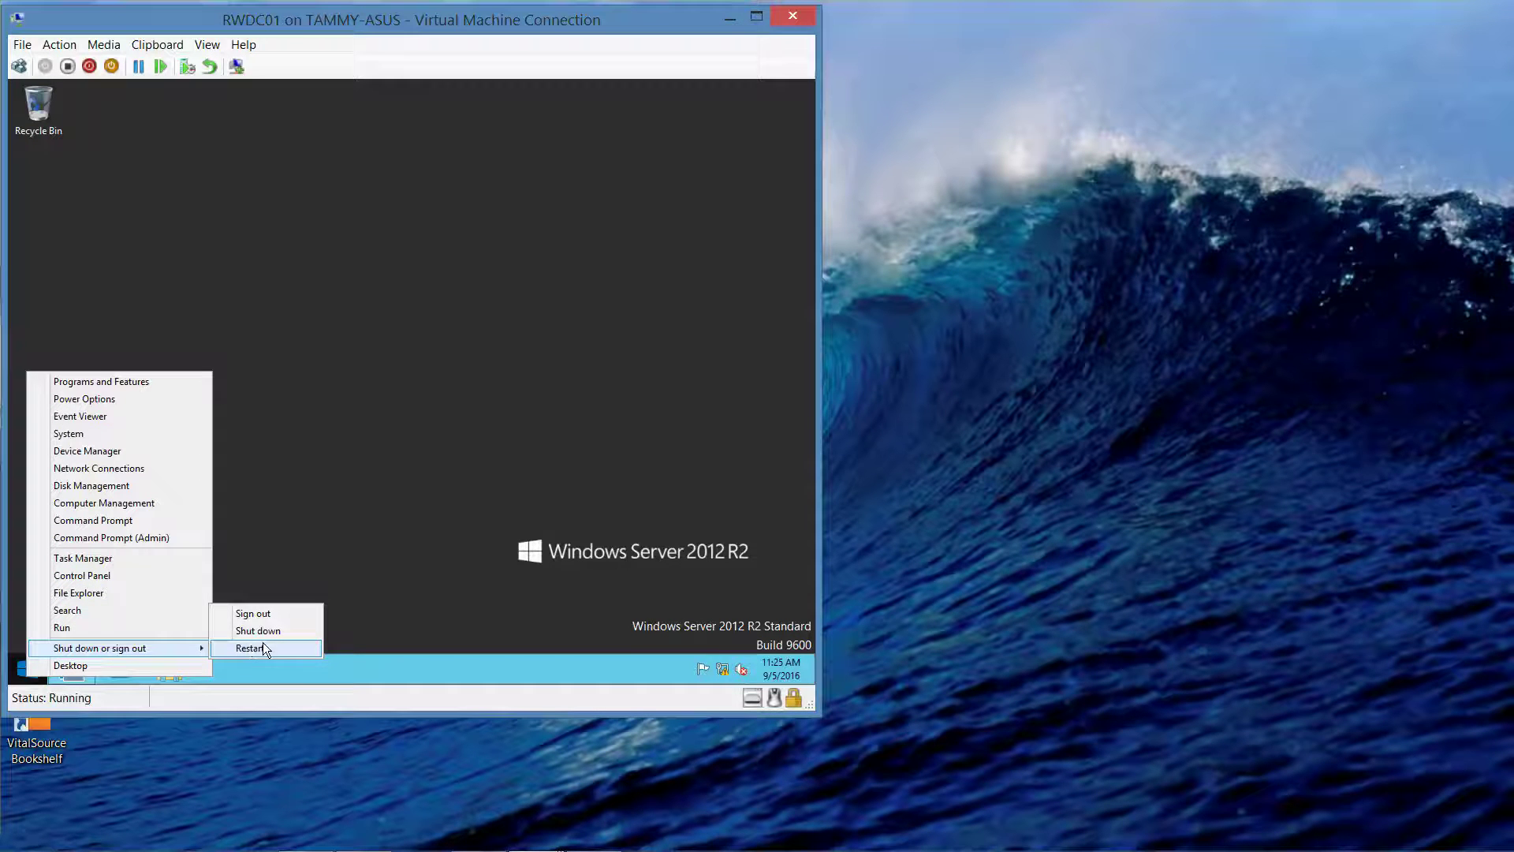
left_click(252, 614)
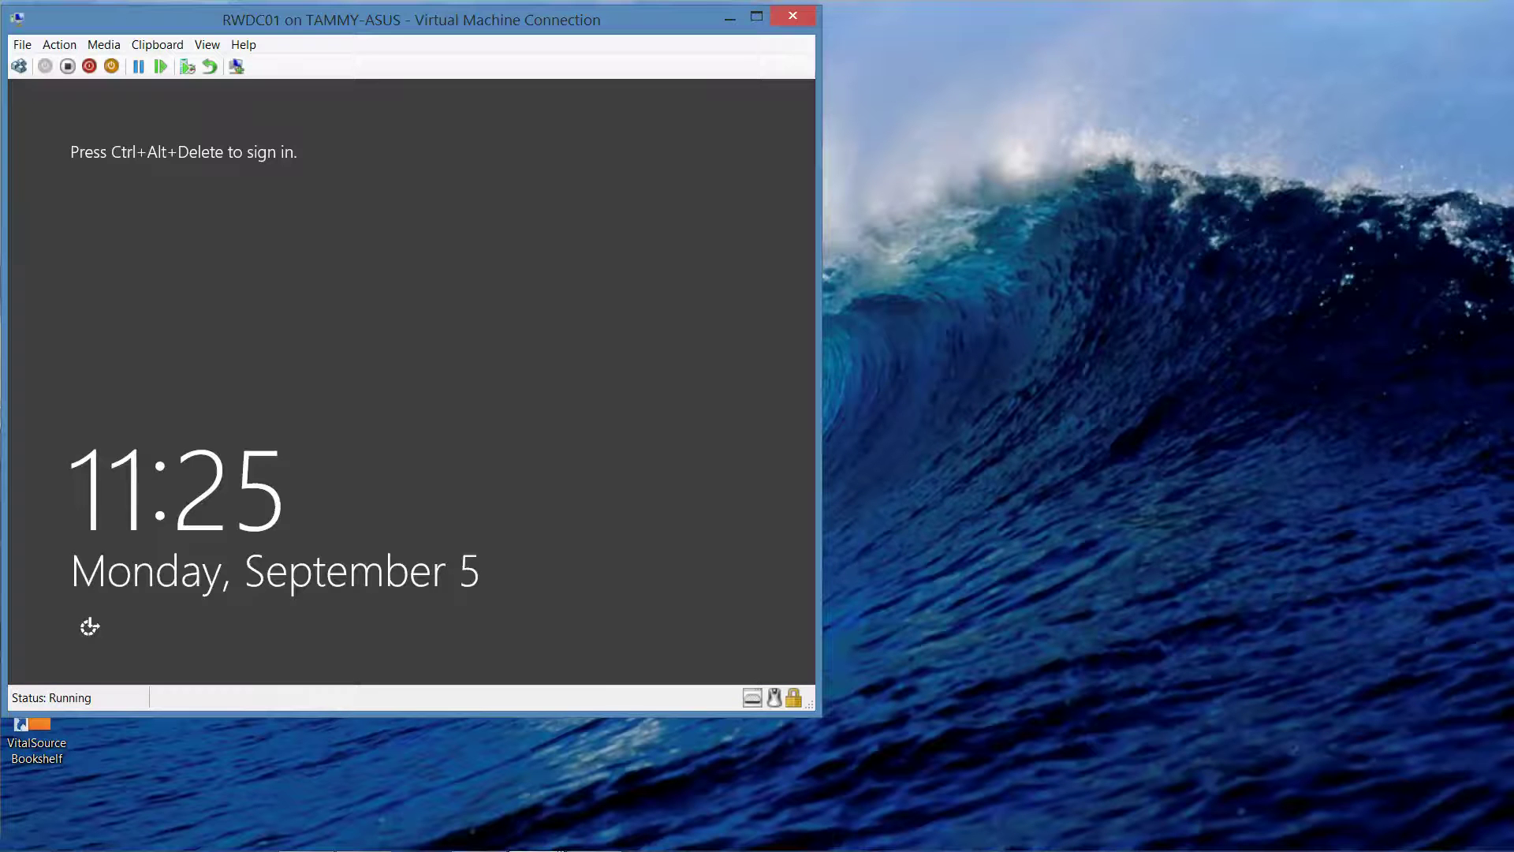
Step: Sign back in as the contoso domain administrator using the account password
left_click(19, 65)
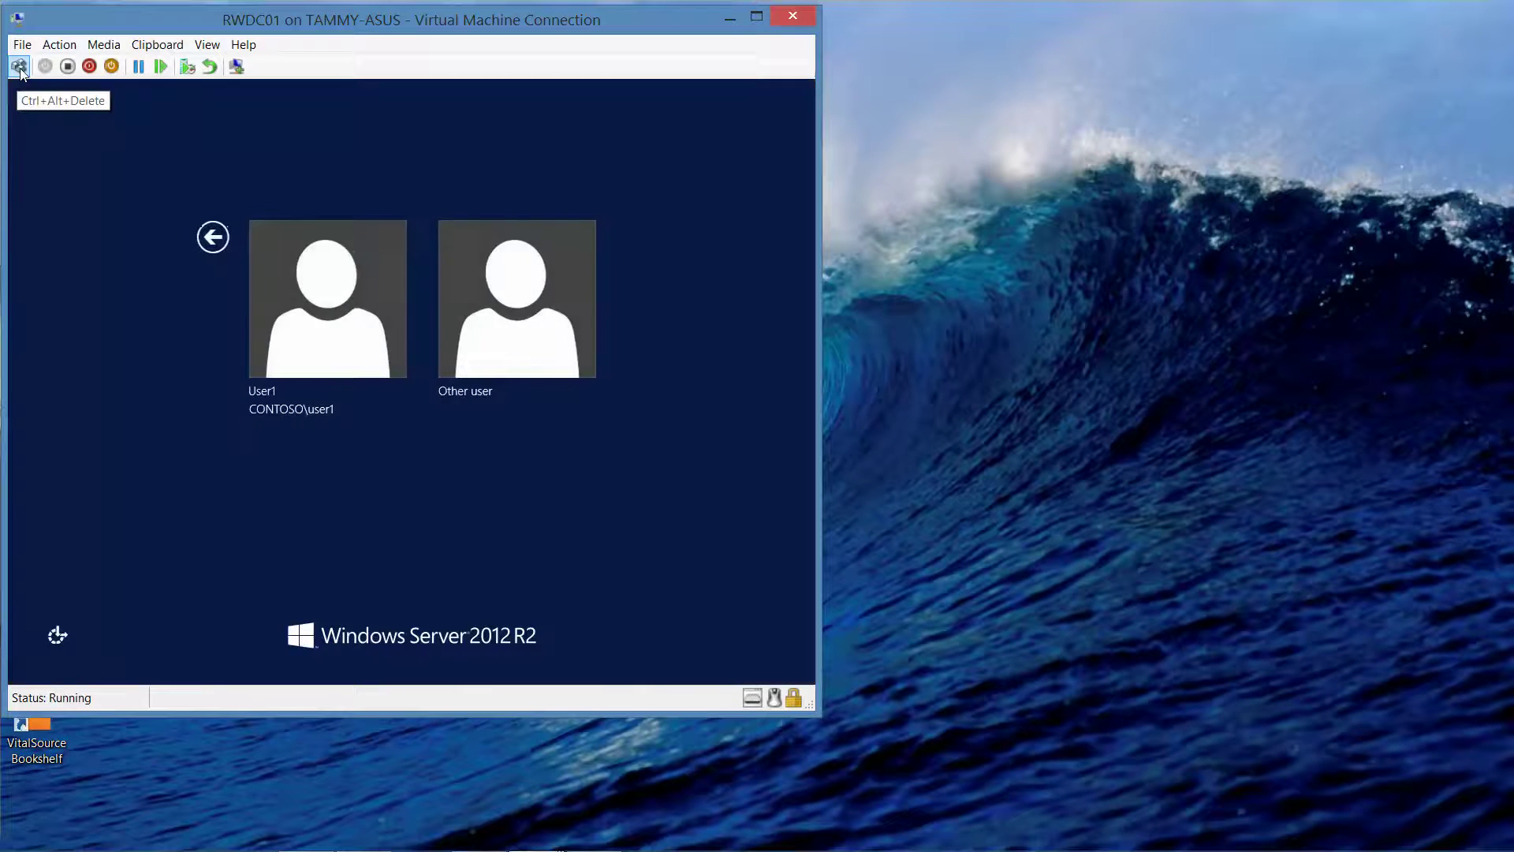
left_click(503, 355)
type("con")
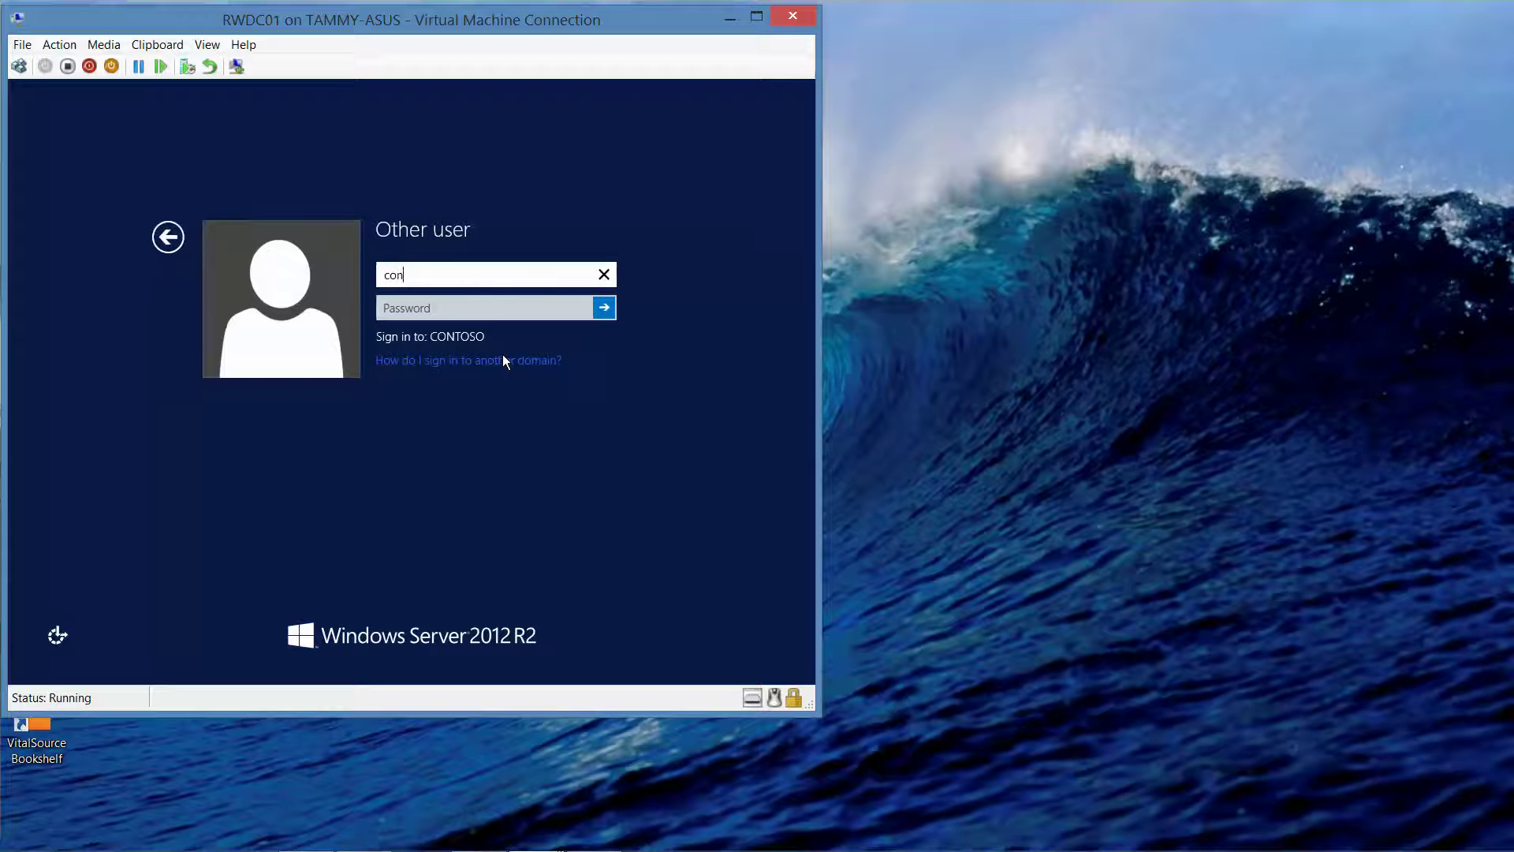
type("toso\\administrator")
key("Tab")
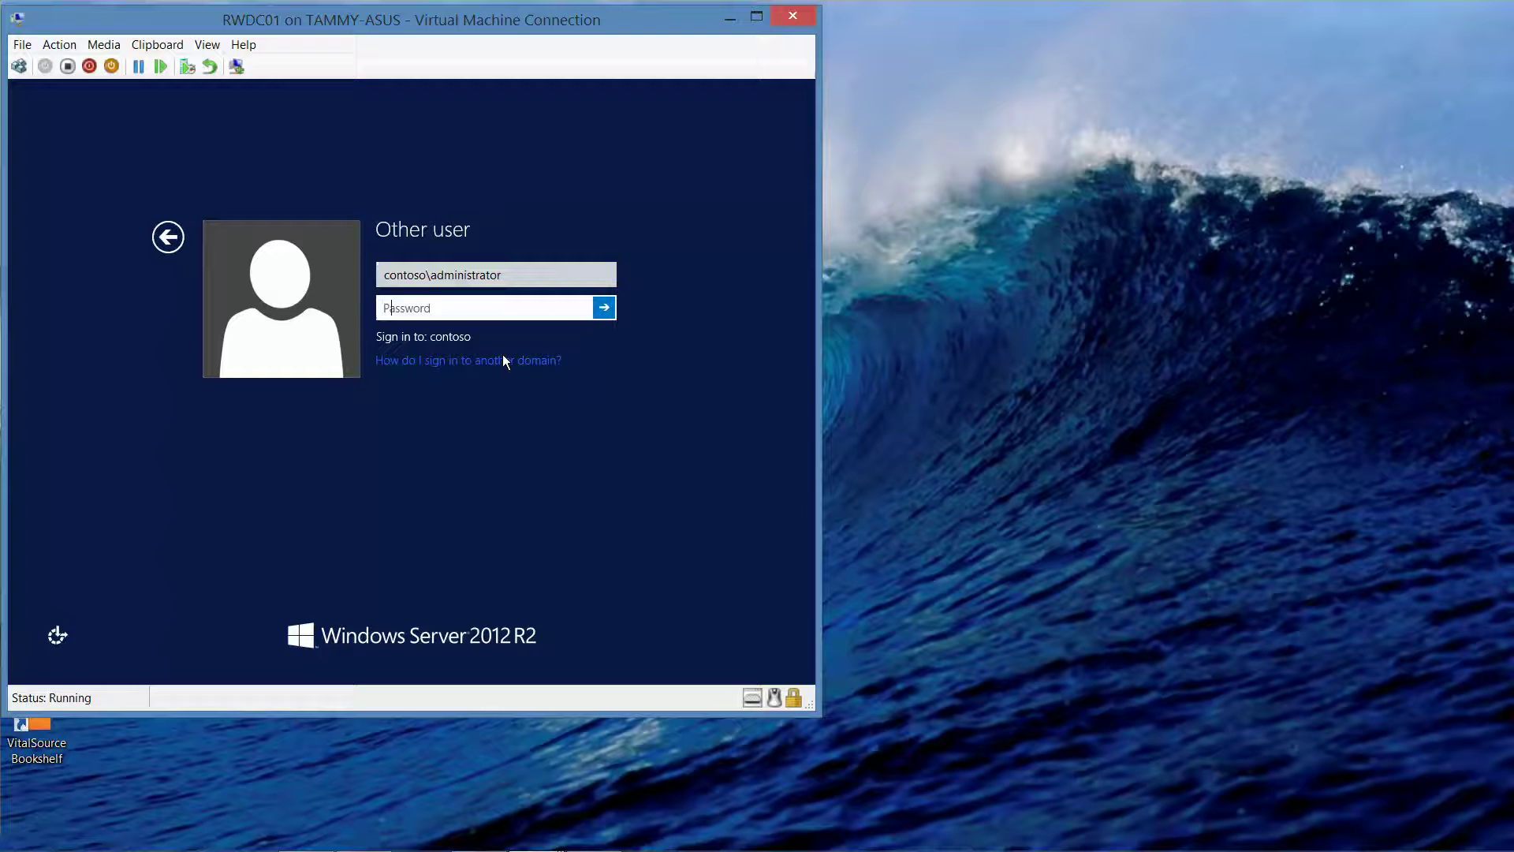
type("Pa$$w0rd")
key("Return")
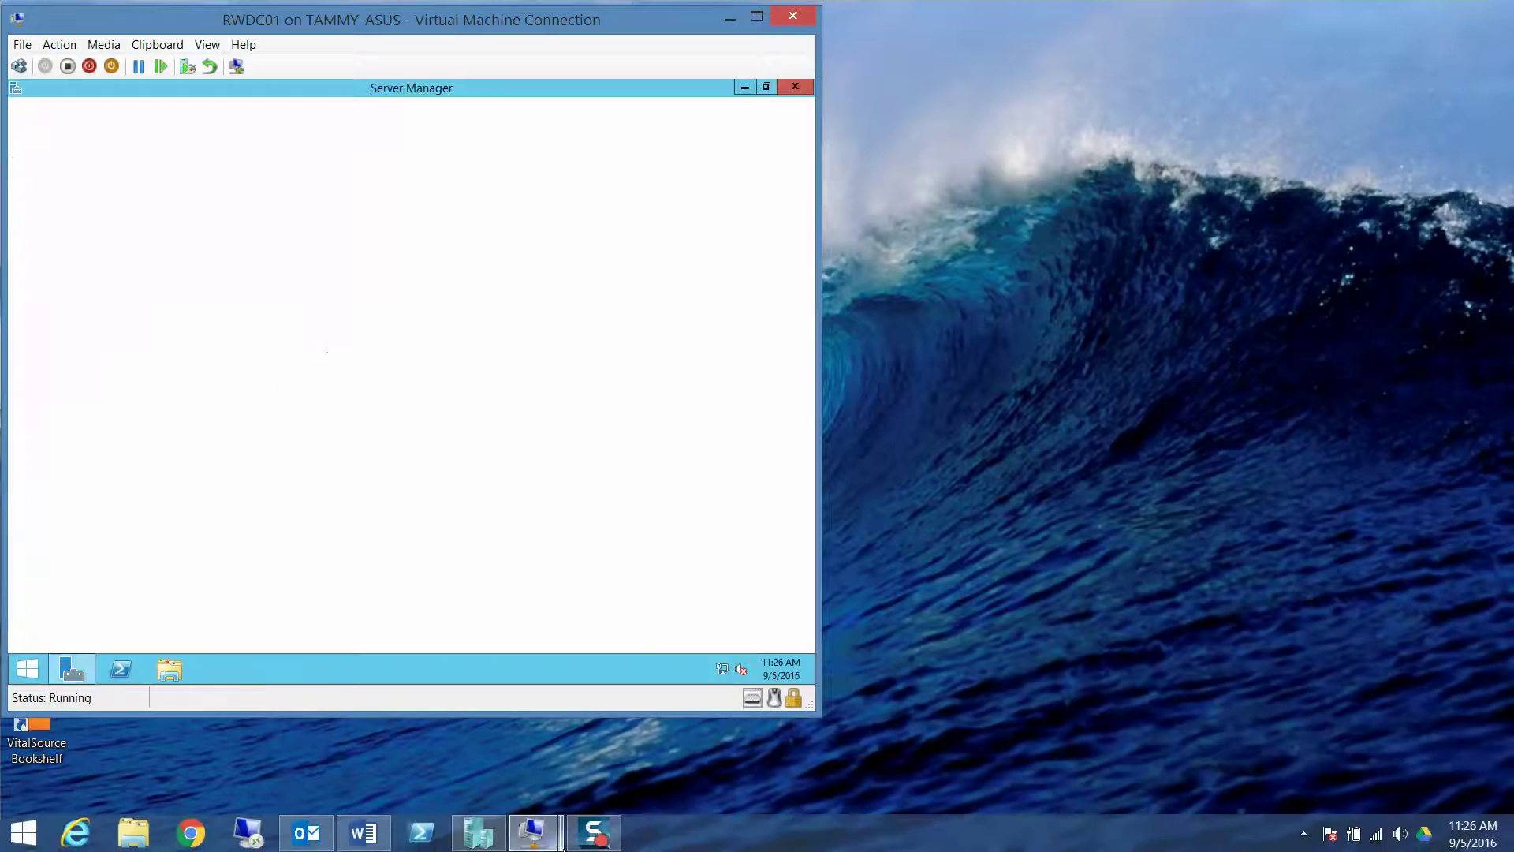
mouse_move(594, 843)
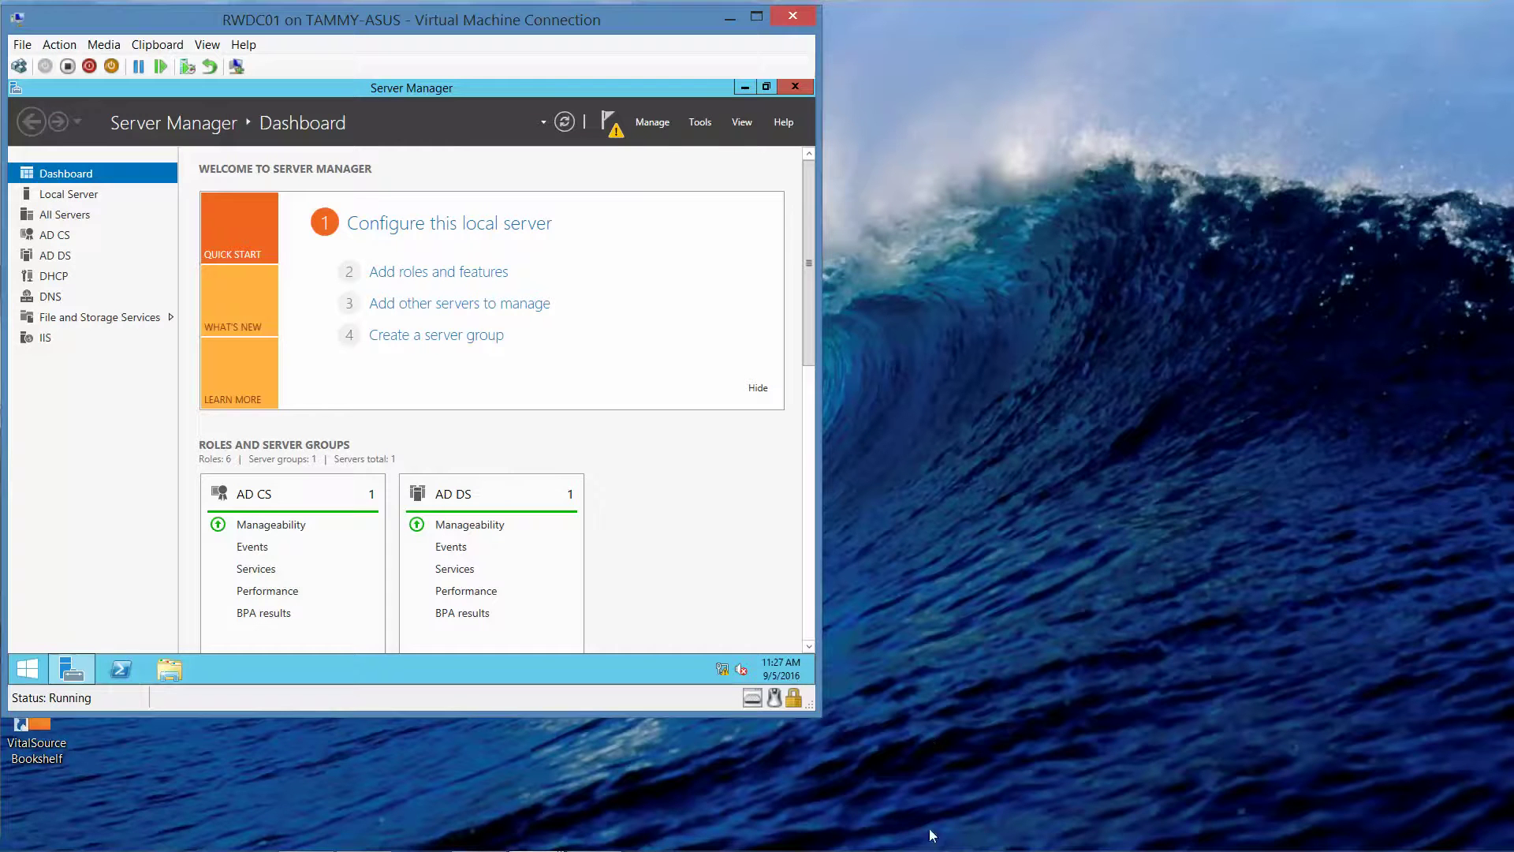
mouse_move(931, 847)
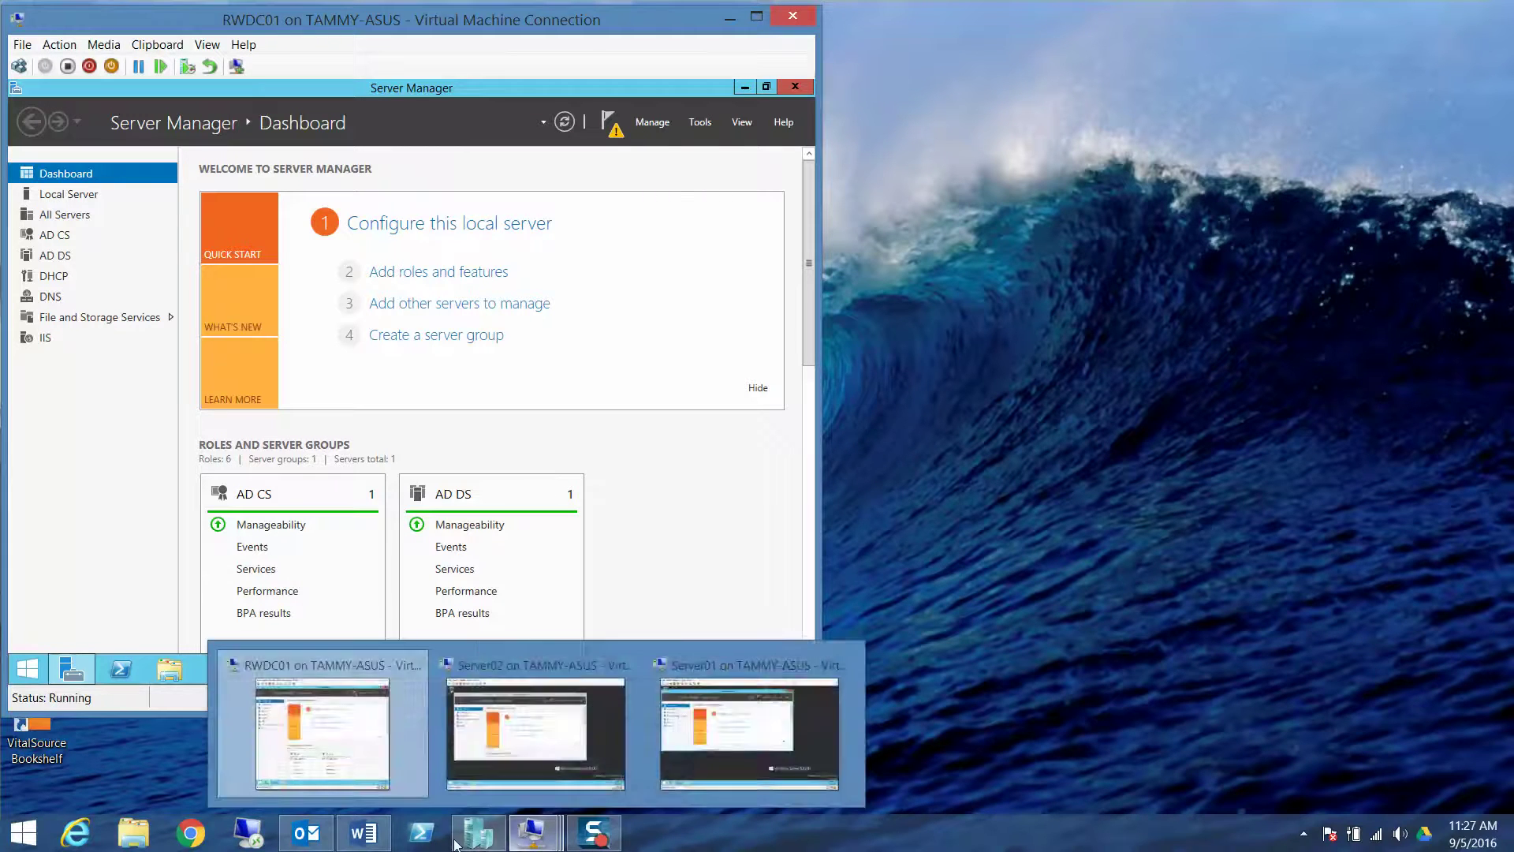
Step: Restore the Word answer key showing Question 10 on becoming a data recovery agent
left_click(363, 832)
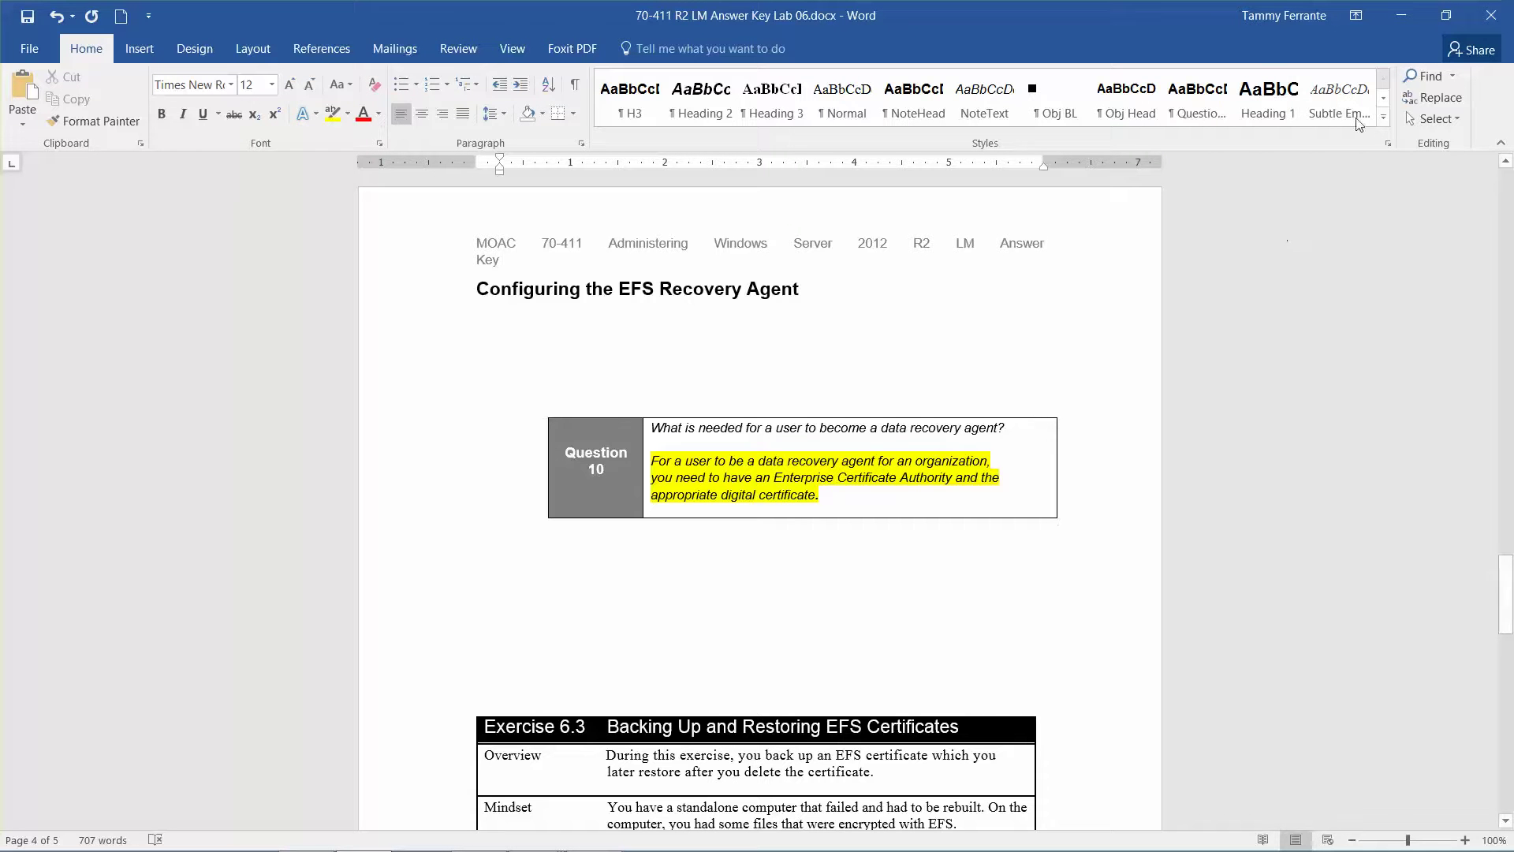
mouse_move(466, 849)
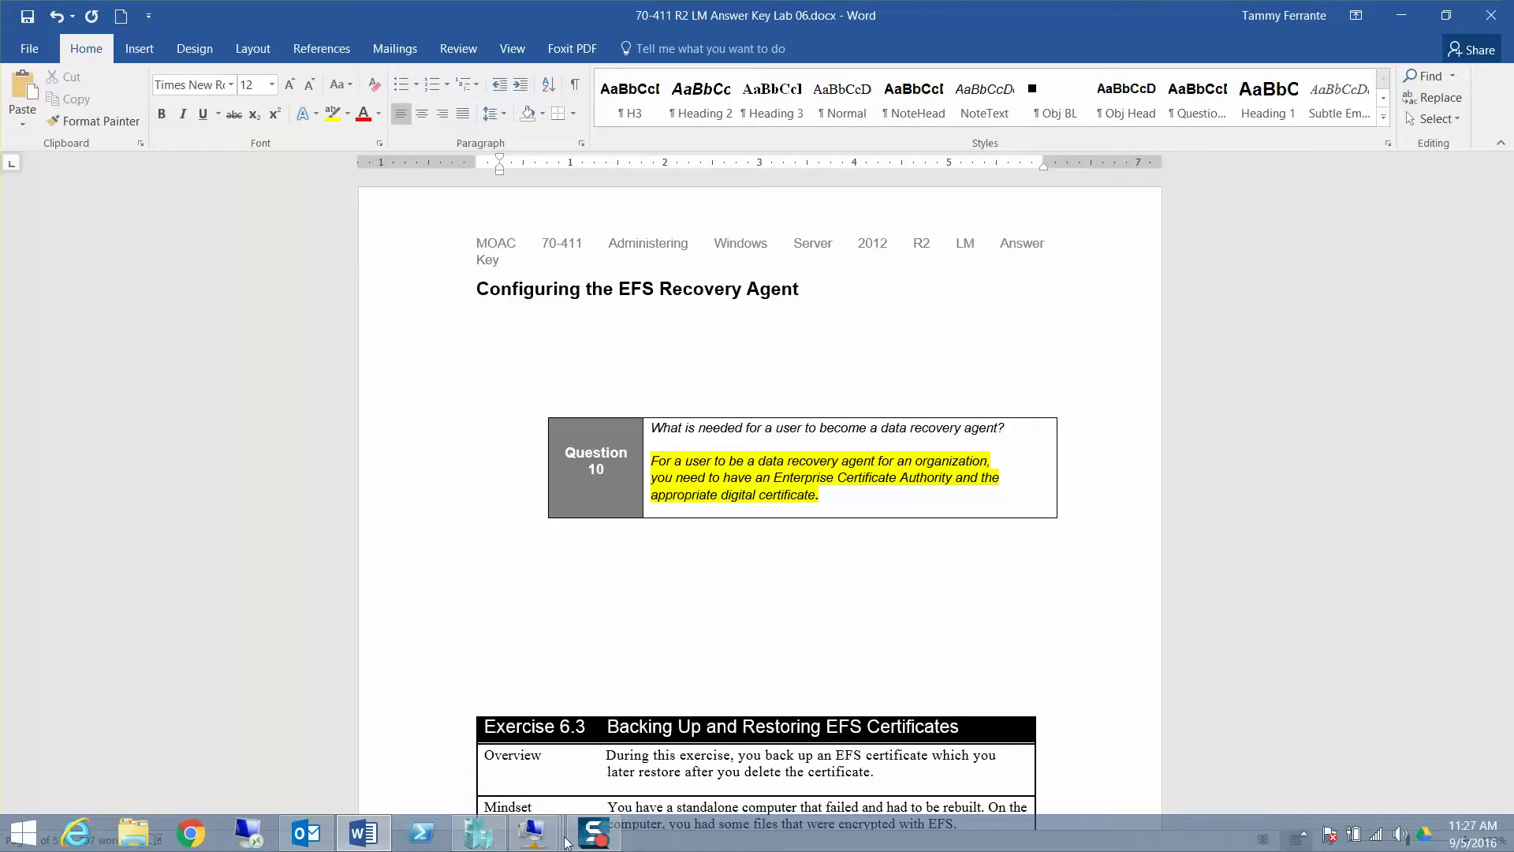